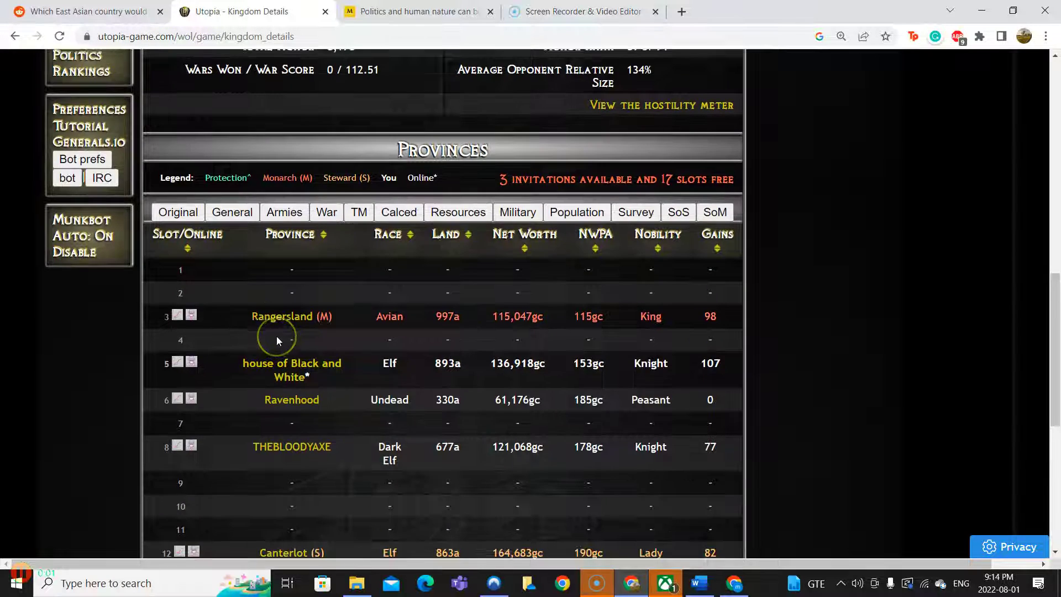
scroll(276, 336, up, 5)
scroll(276, 336, up, 5)
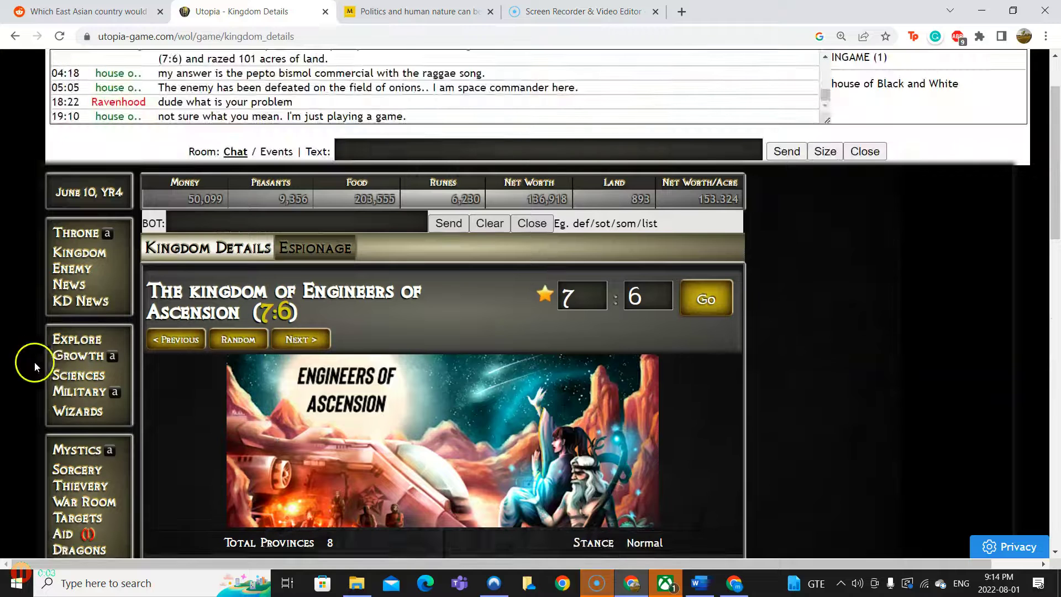
Order construction of 7 Stables on the Buildings page, then reload it to confirm
click(78, 356)
scroll(462, 406, down, 3)
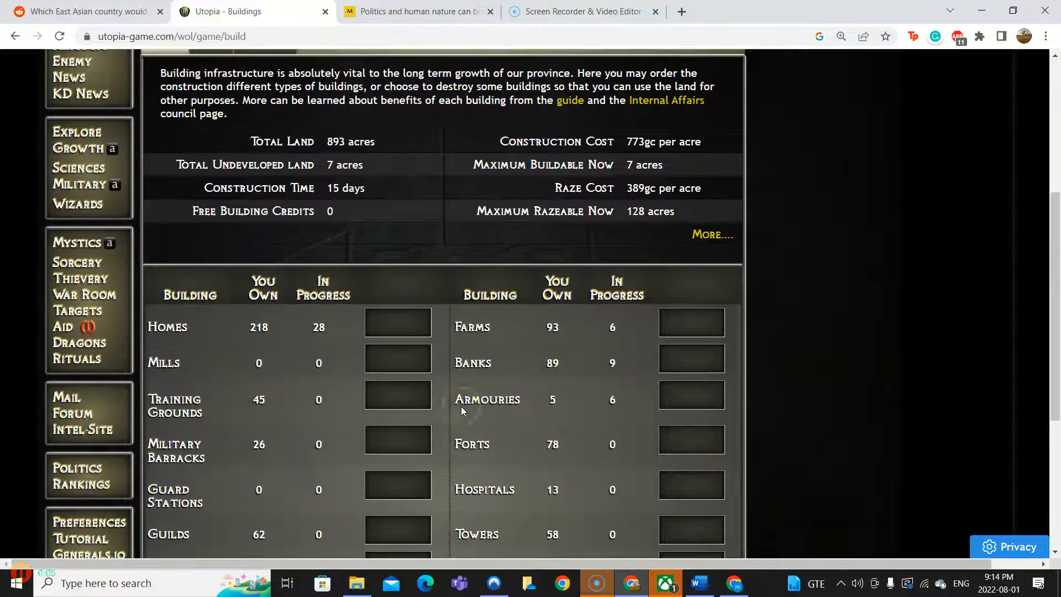
scroll(461, 406, down, 3)
click(406, 445)
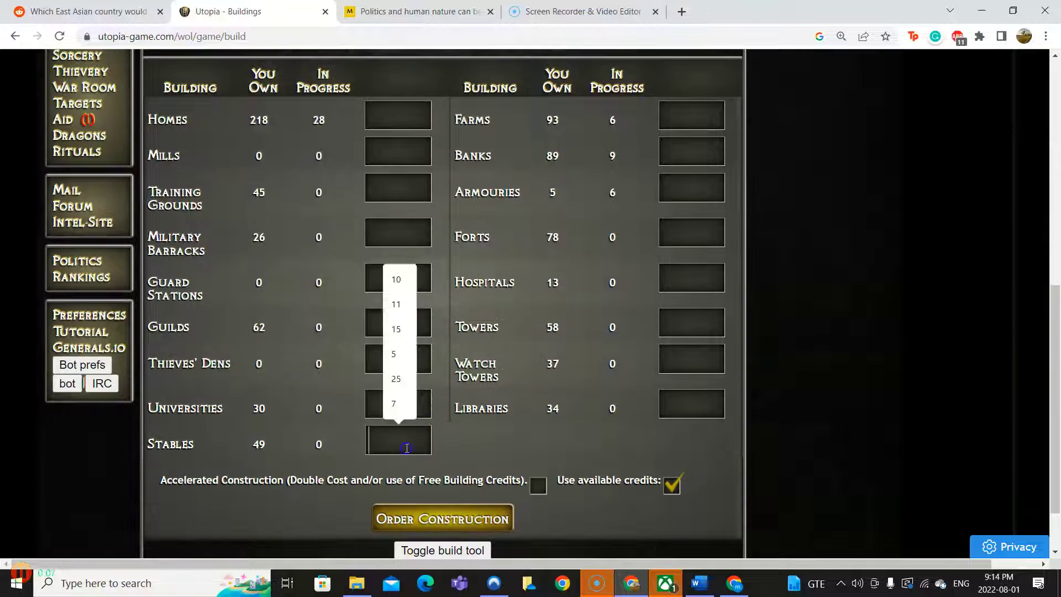
text(7)
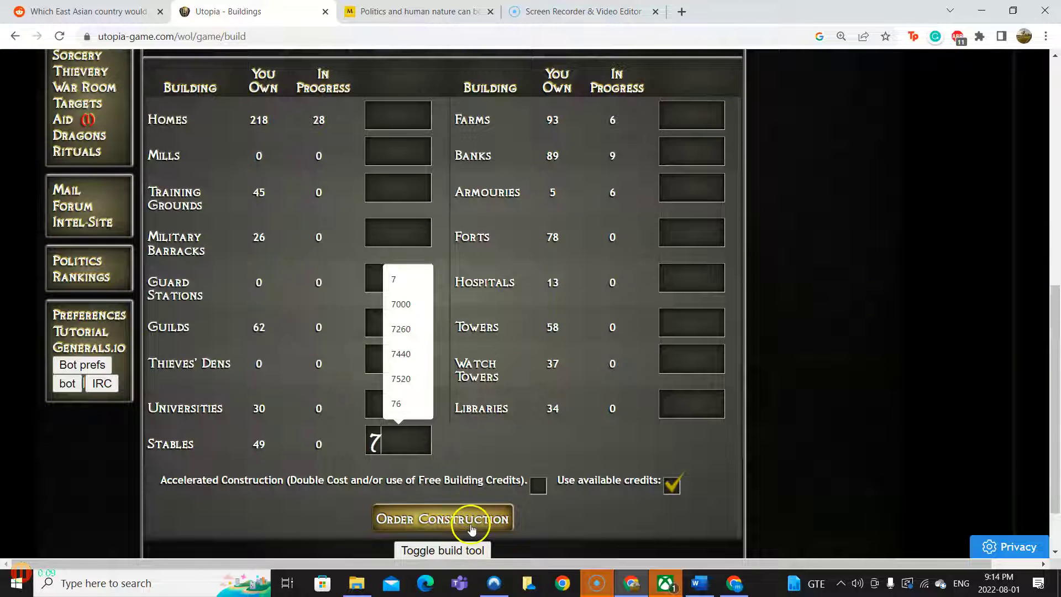
click(443, 519)
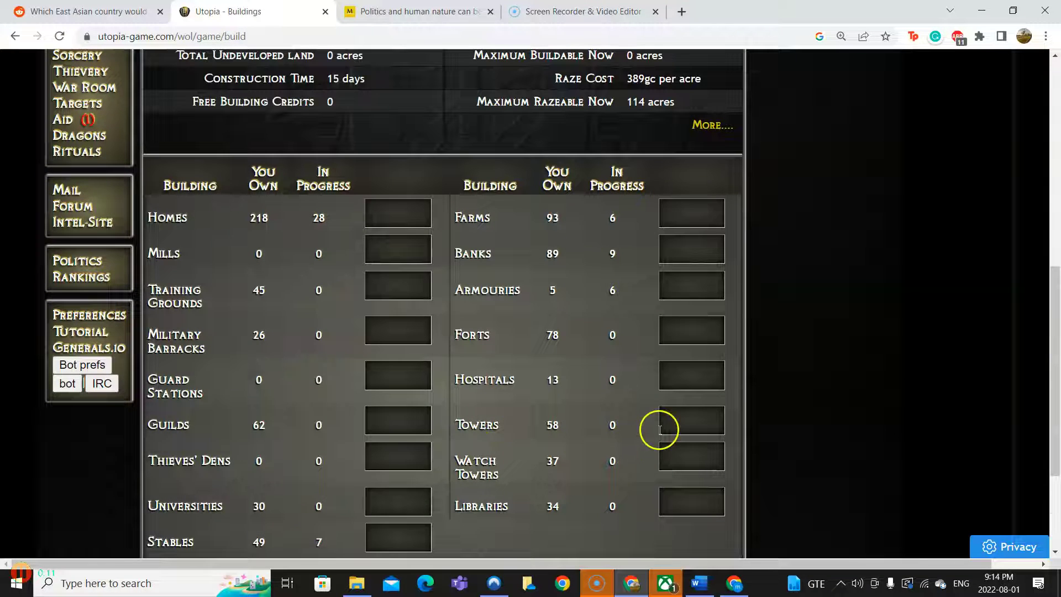
scroll(390, 406, up, 8)
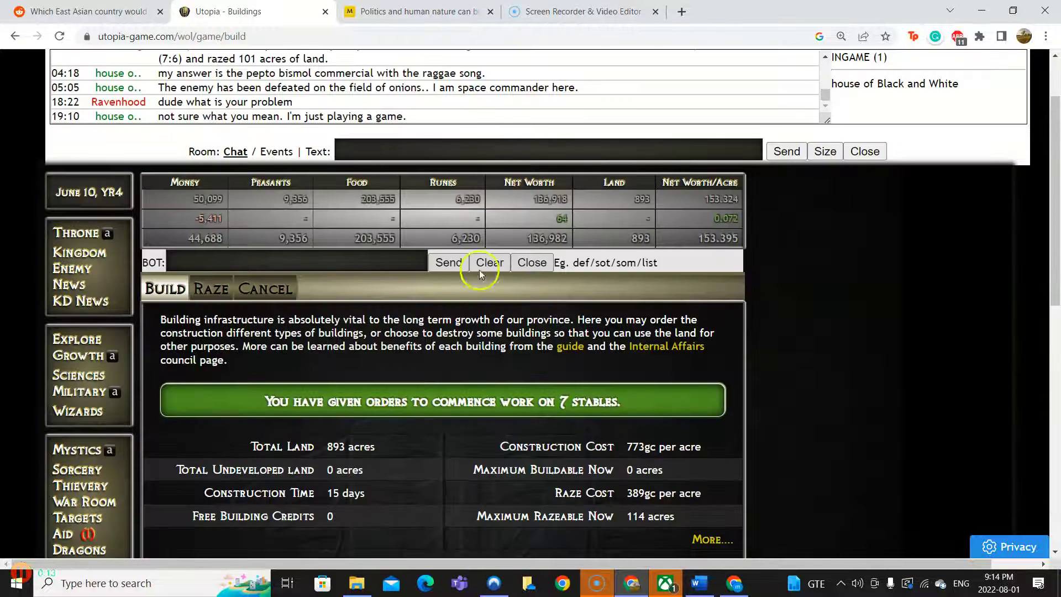
scroll(504, 481, down, 5)
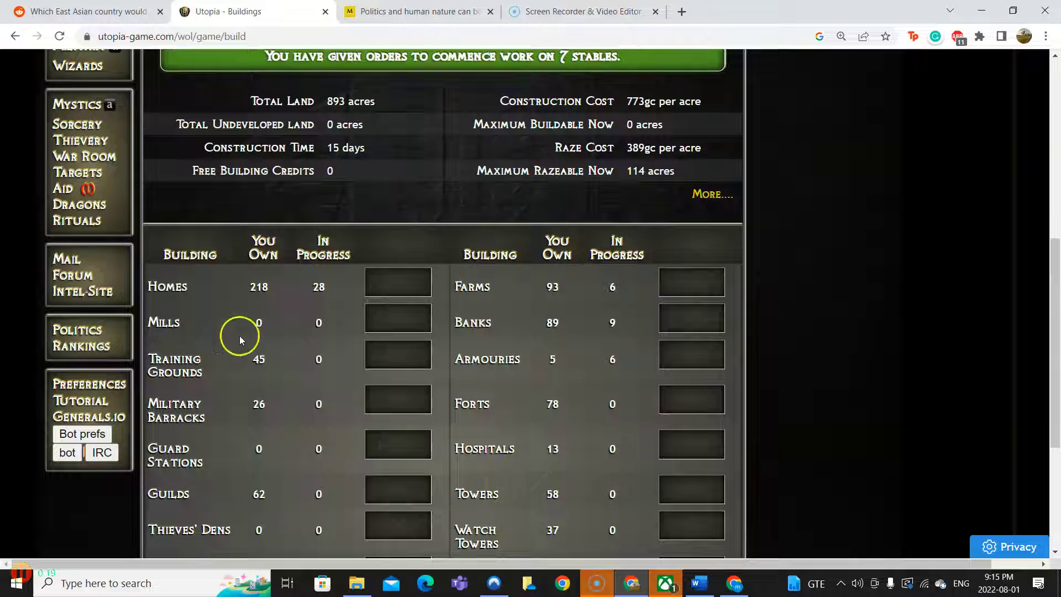
scroll(409, 396, down, 5)
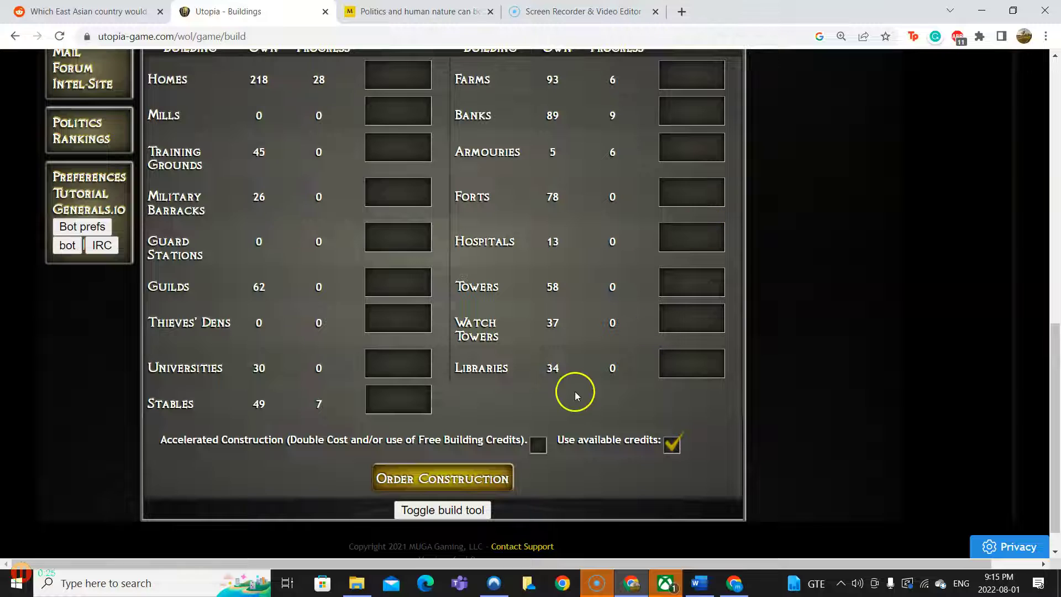
key(Return)
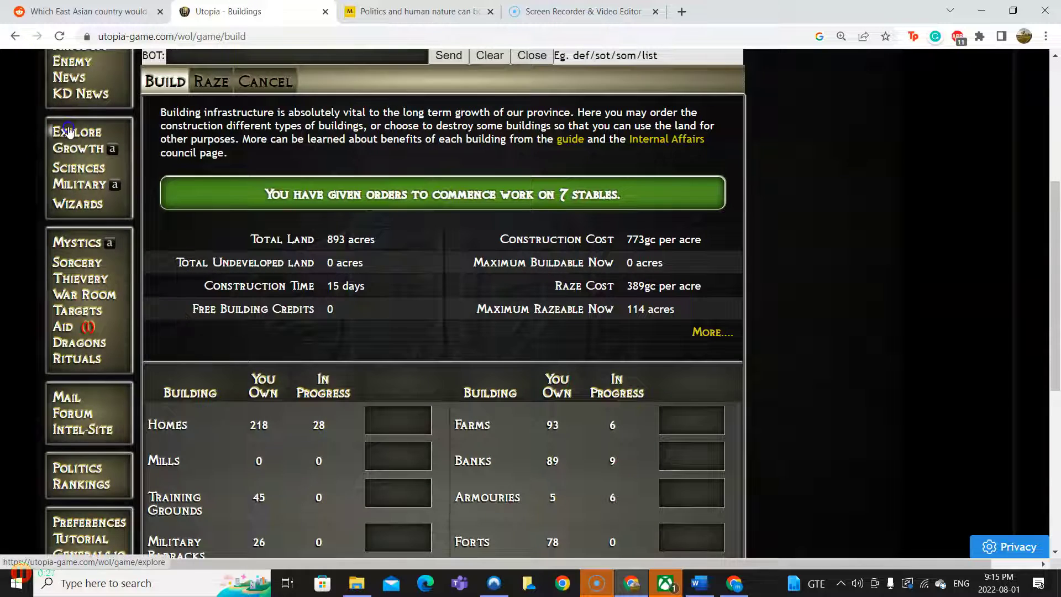
Train 128 Archers, bringing Archers in training from 365 to 493
click(77, 133)
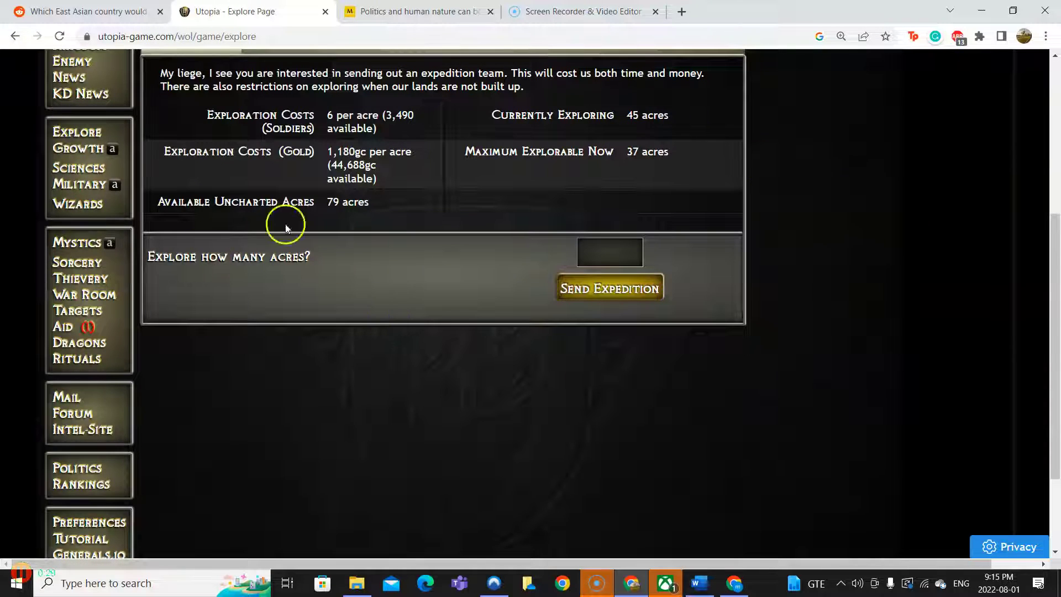
click(79, 184)
scroll(539, 462, down, 2)
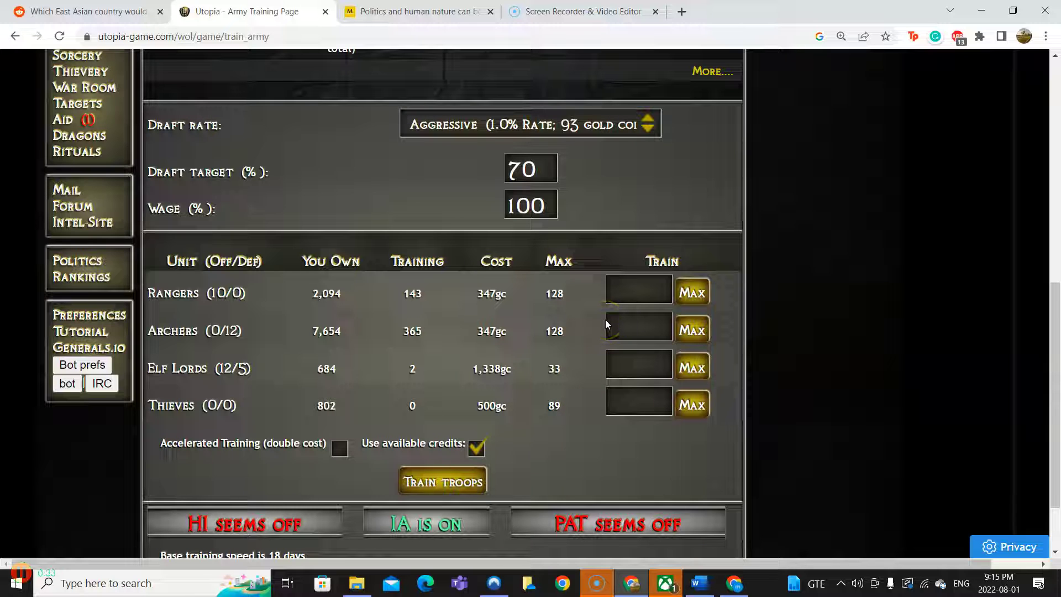
click(634, 330)
text(128)
click(443, 482)
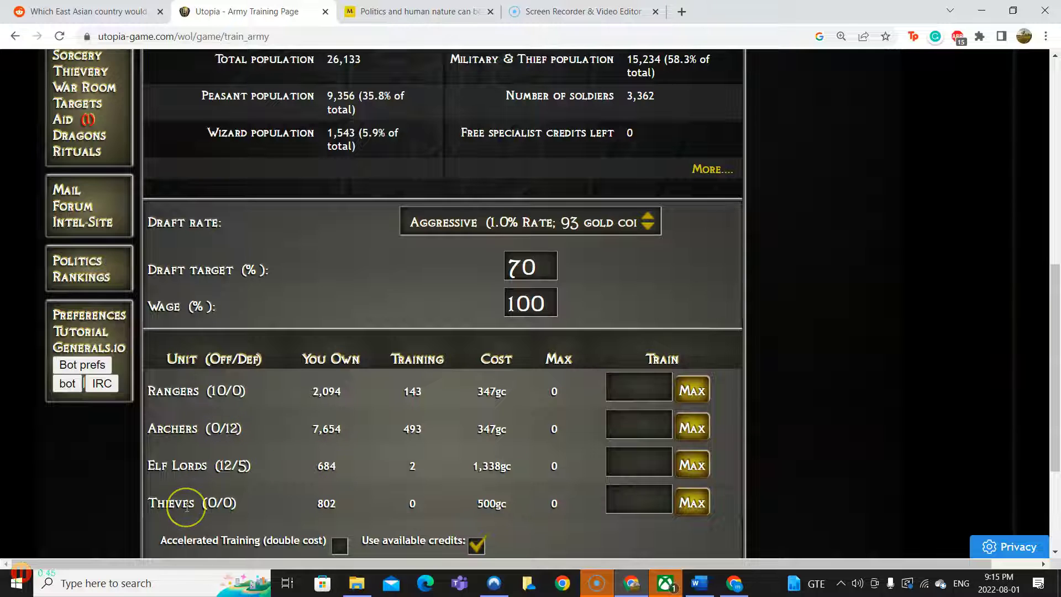
scroll(174, 503, up, 1)
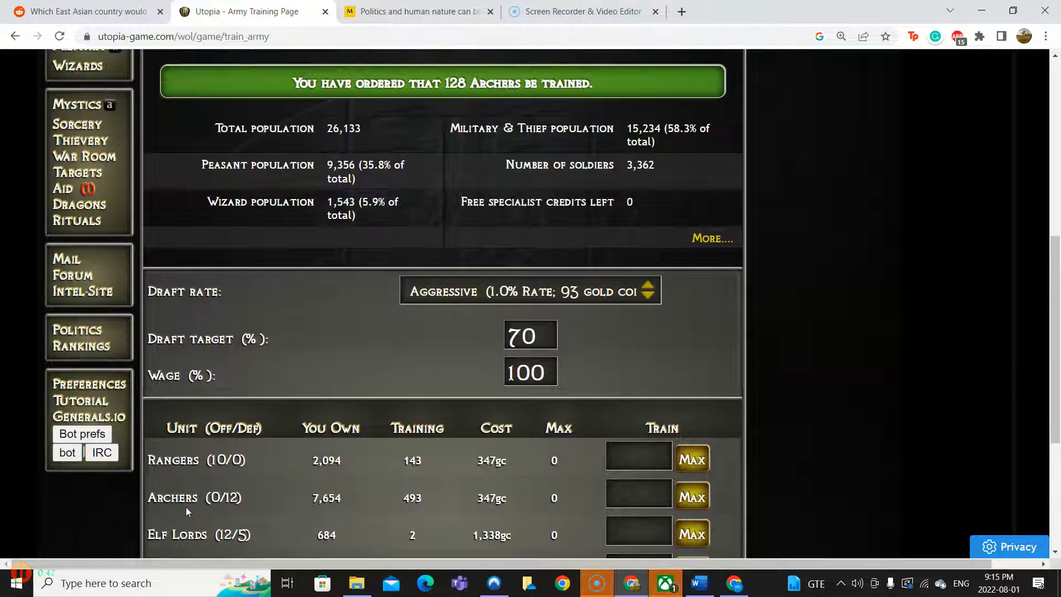
scroll(185, 507, up, 2)
scroll(186, 507, up, 1)
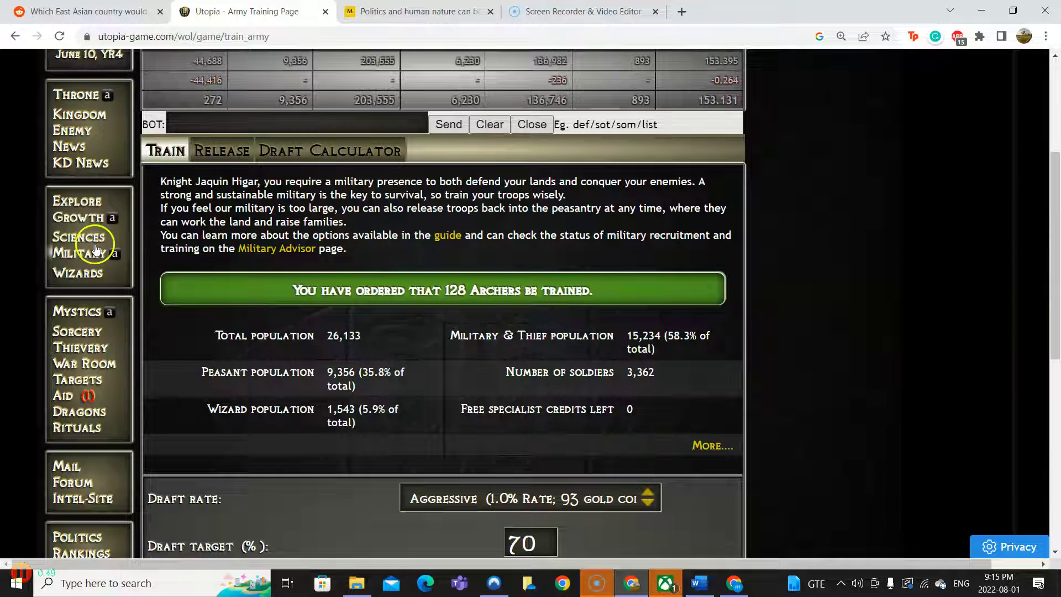
On the Science page, enter book investments for Production and Valor, discarding an Alchemy amount
click(79, 237)
scroll(654, 476, down, 1)
click(673, 432)
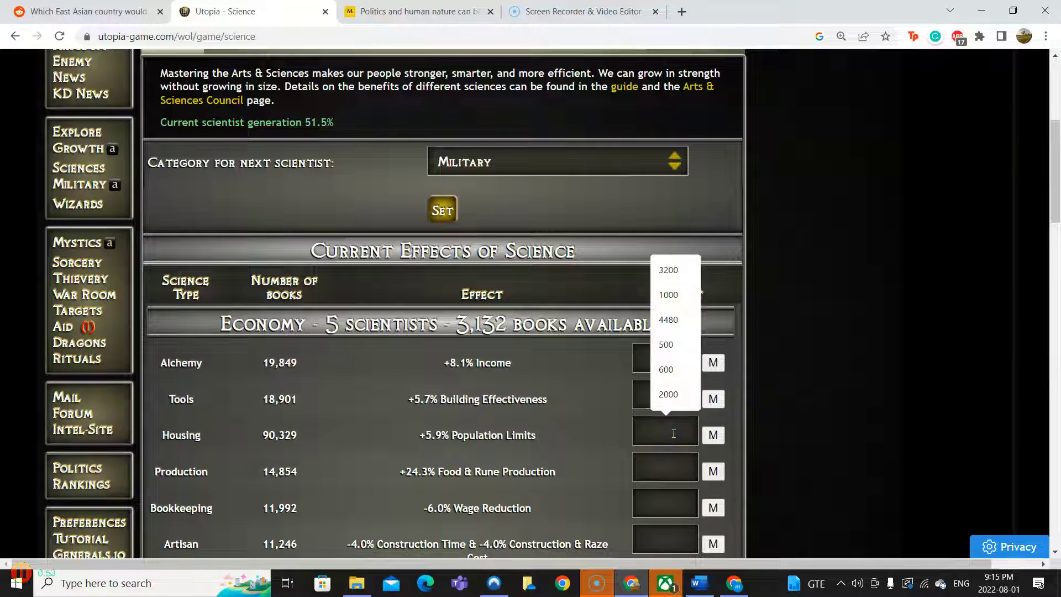
click(663, 398)
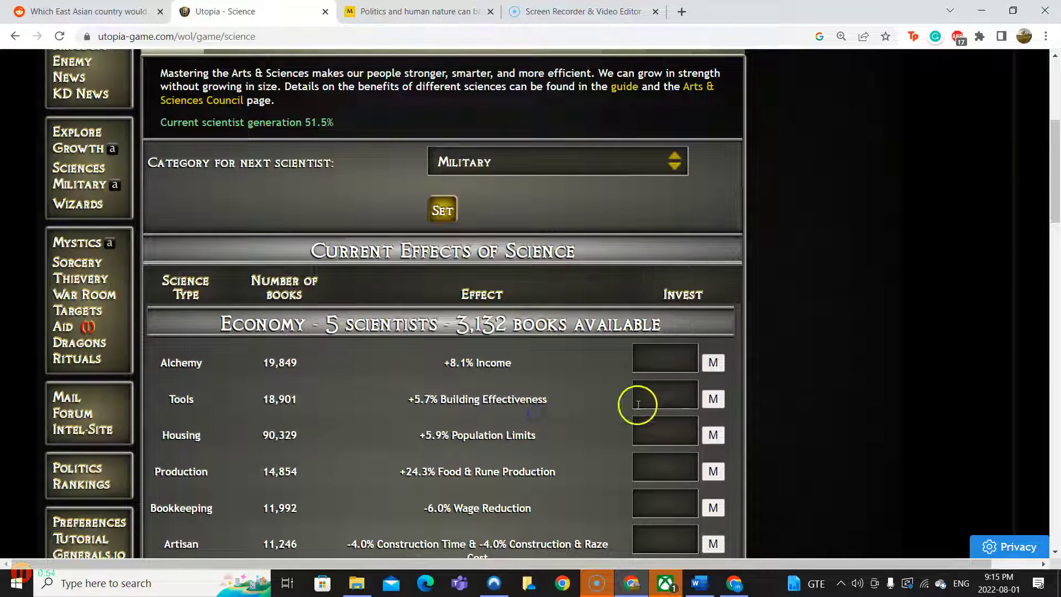
click(657, 363)
text(3132)
key(BackSpace)
key(BackSpace)
key(BackSpace)
key(BackSpace)
click(663, 472)
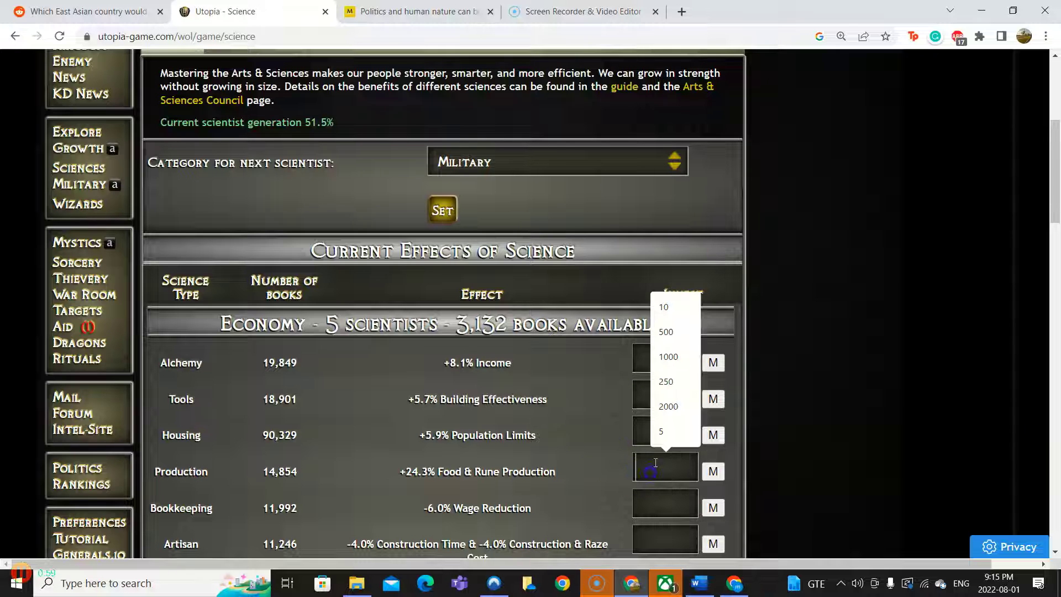
text(31)
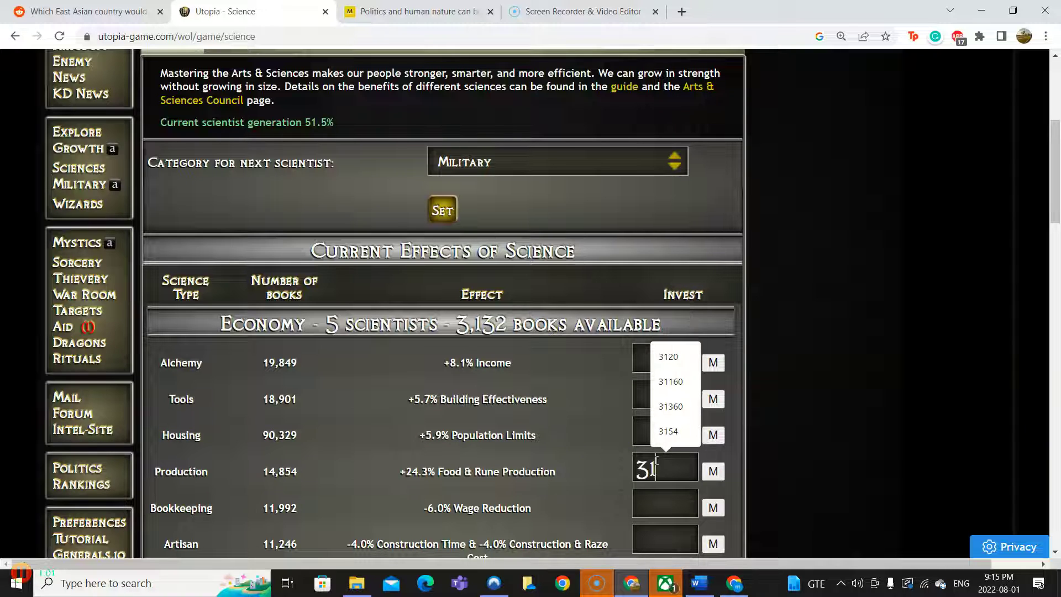
text(232)
scroll(680, 410, down, 4)
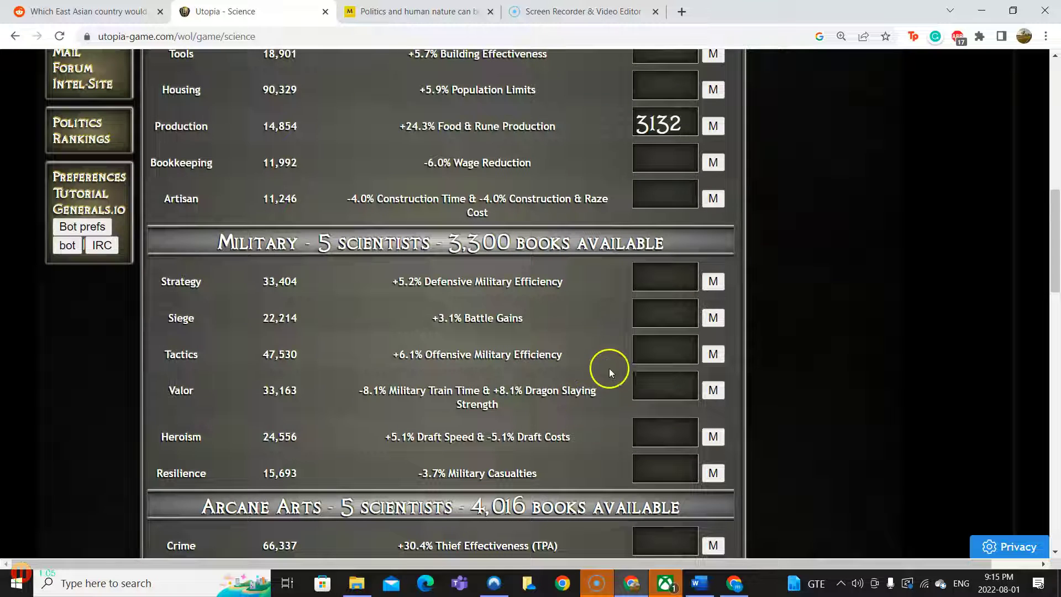
click(655, 281)
click(656, 391)
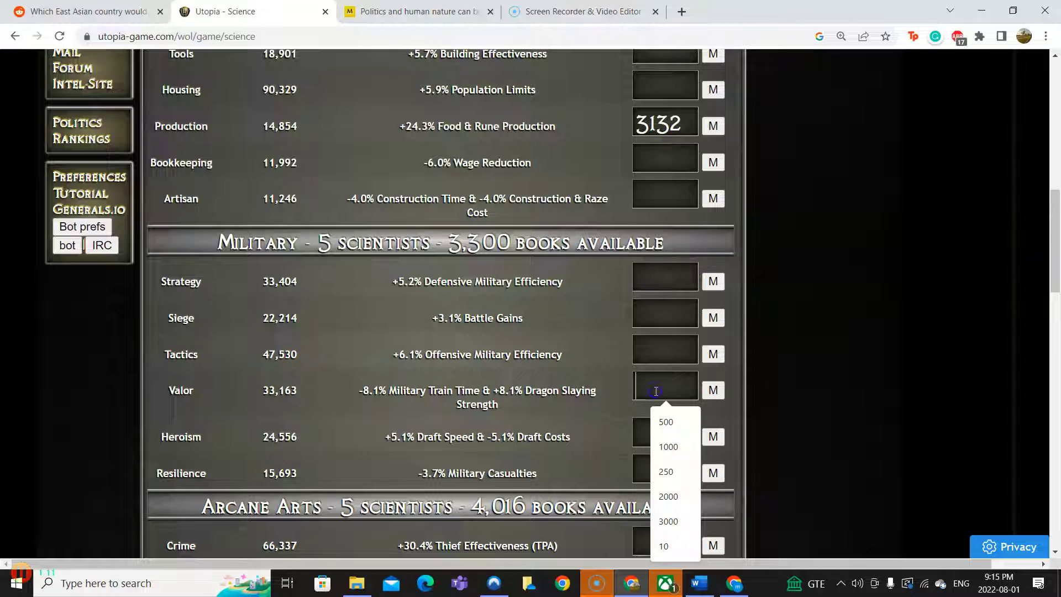
text(33)
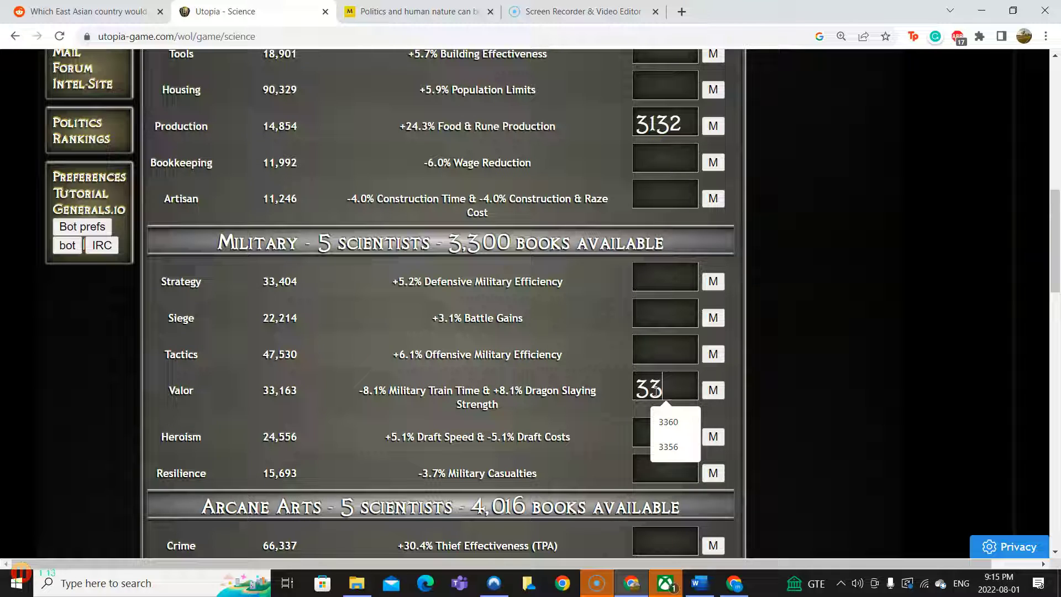
text(00)
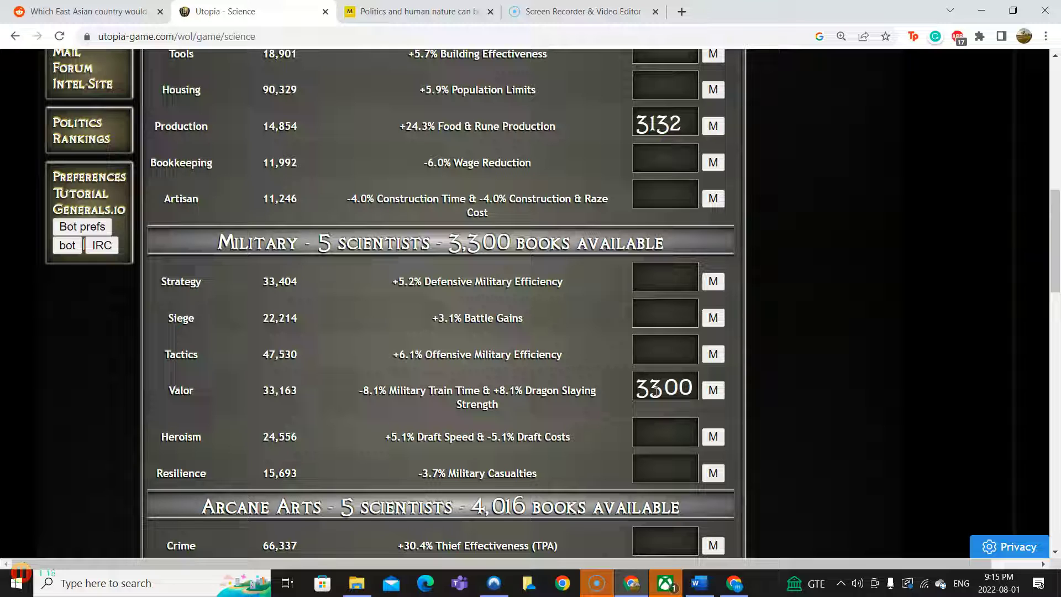
click(631, 406)
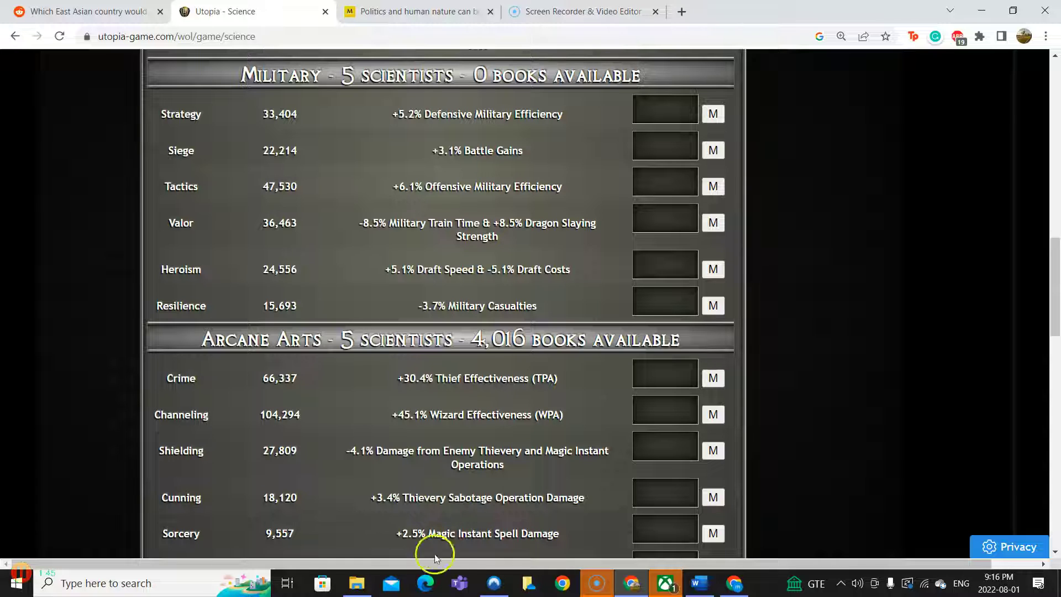
Invest 2,016 books in Channeling and 2,000 books in Cunning
click(672, 414)
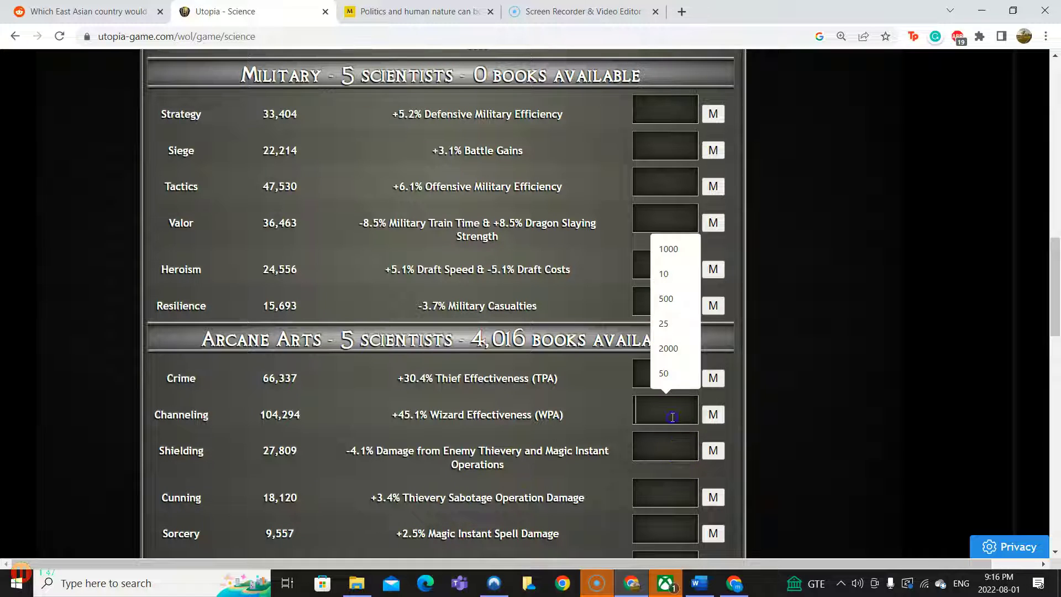
text(2016)
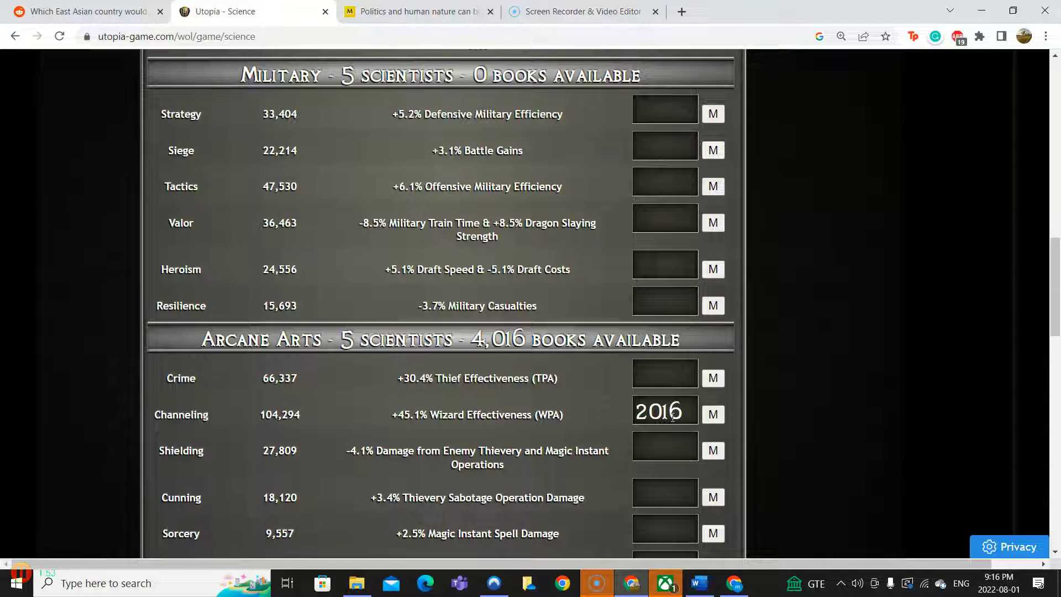
scroll(679, 414, down, 2)
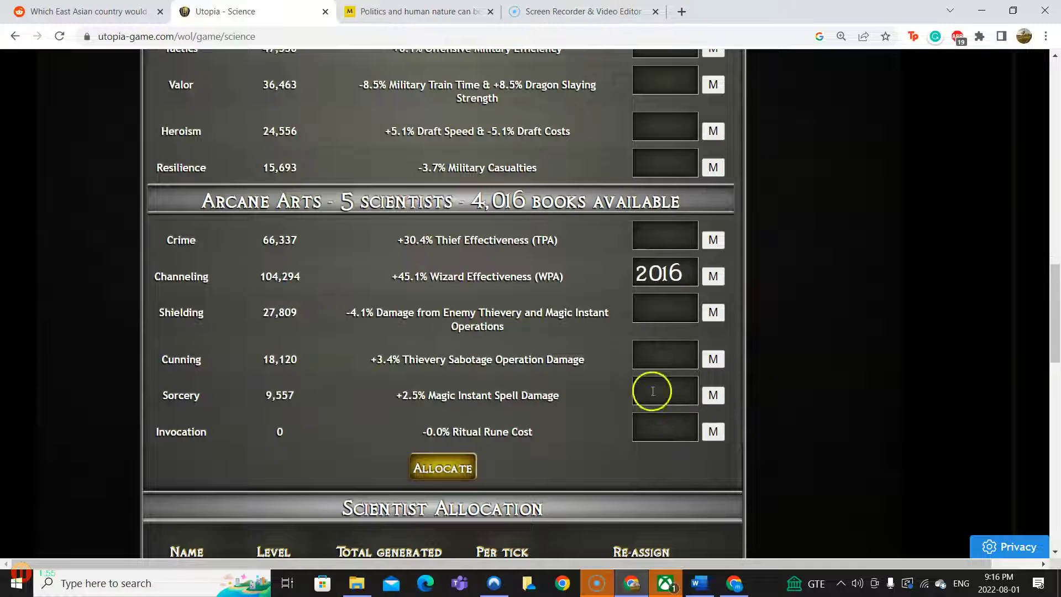
click(663, 394)
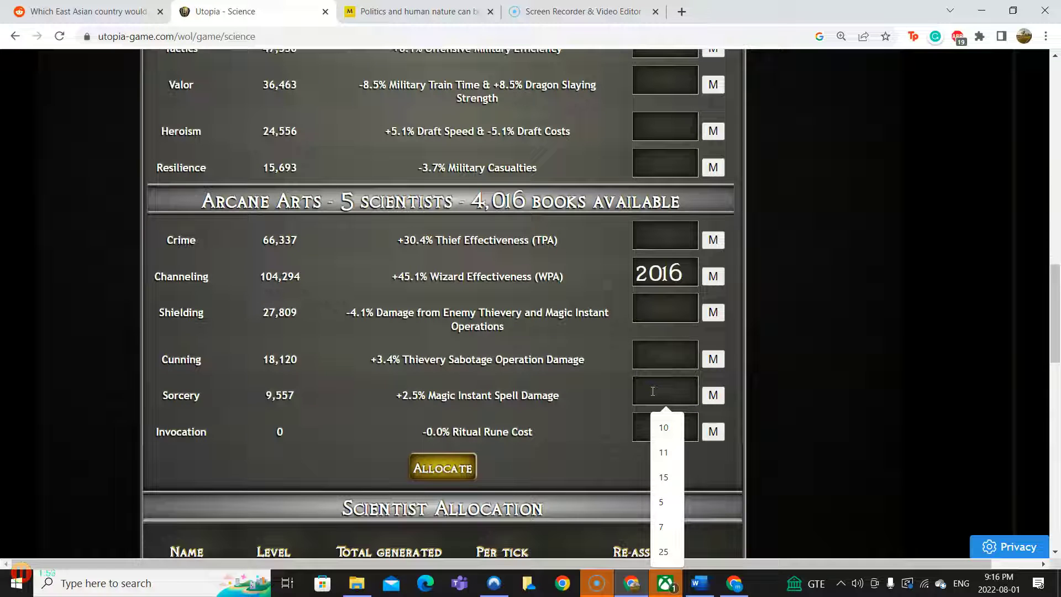
click(672, 353)
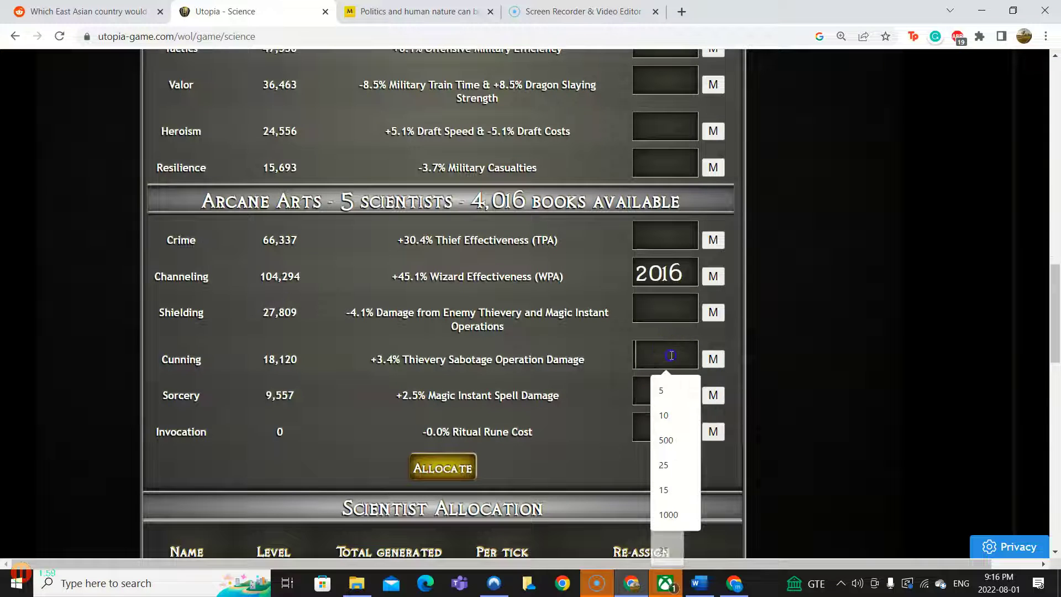
text(2000)
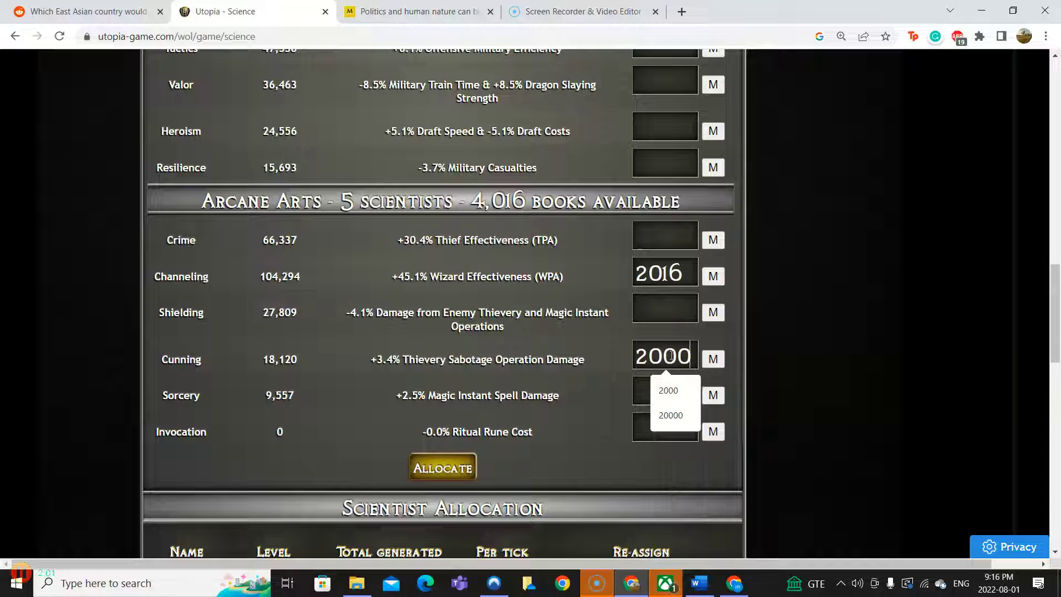
click(462, 464)
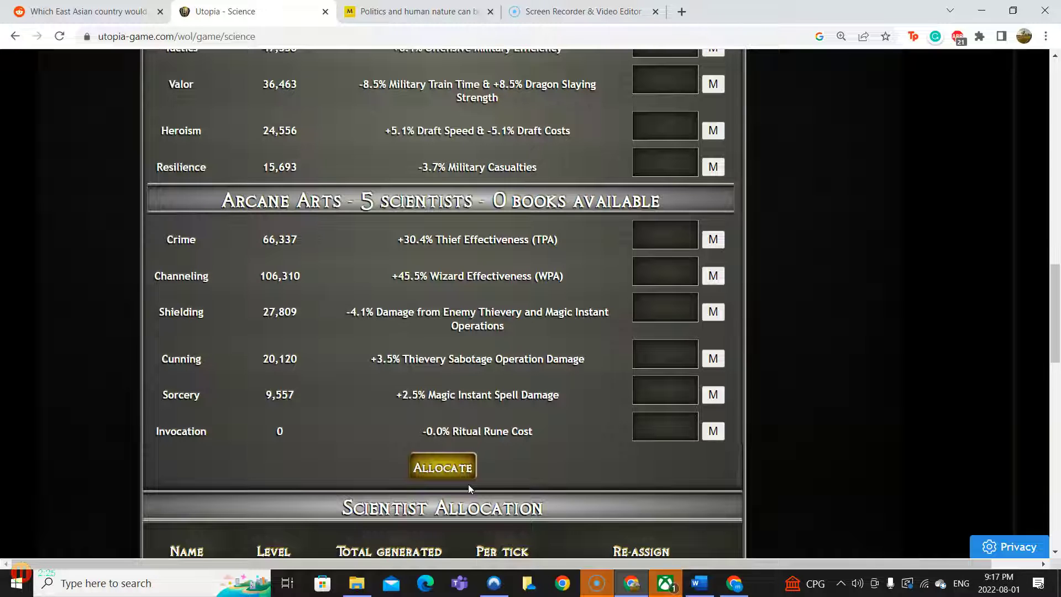
scroll(477, 482, up, 4)
scroll(478, 482, up, 3)
scroll(478, 482, up, 2)
scroll(478, 482, up, 4)
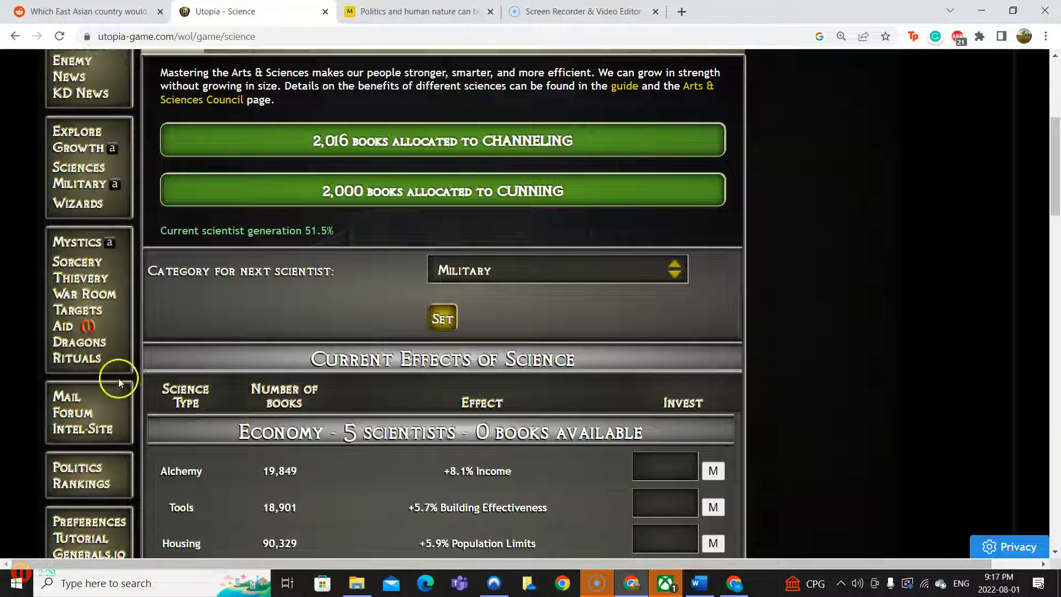
Return to Army Training to review 26,133 population, 3,362 soldiers and the 70% draft target
click(80, 183)
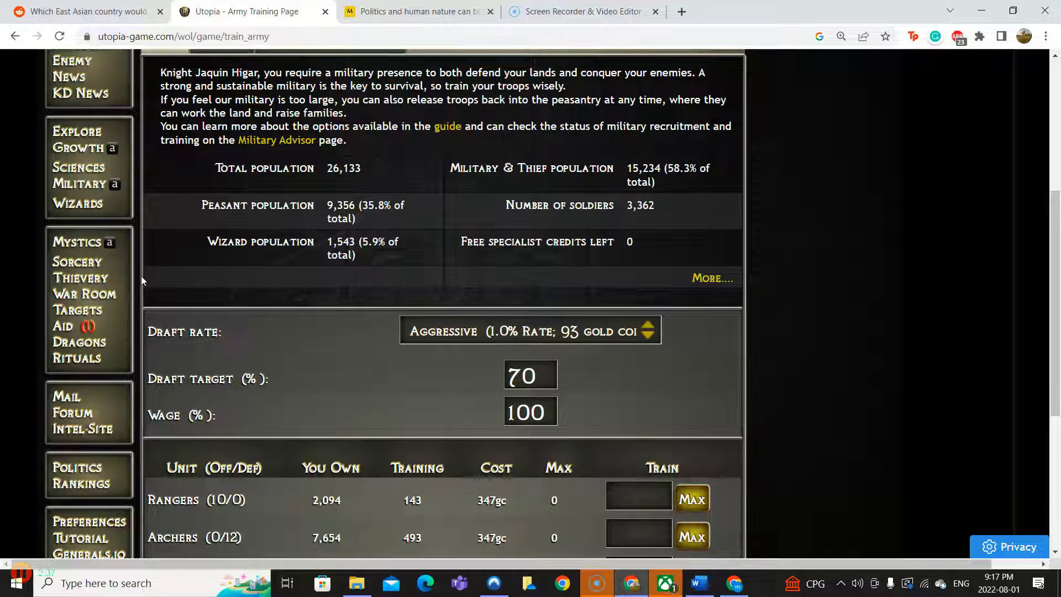
scroll(141, 276, up, 1)
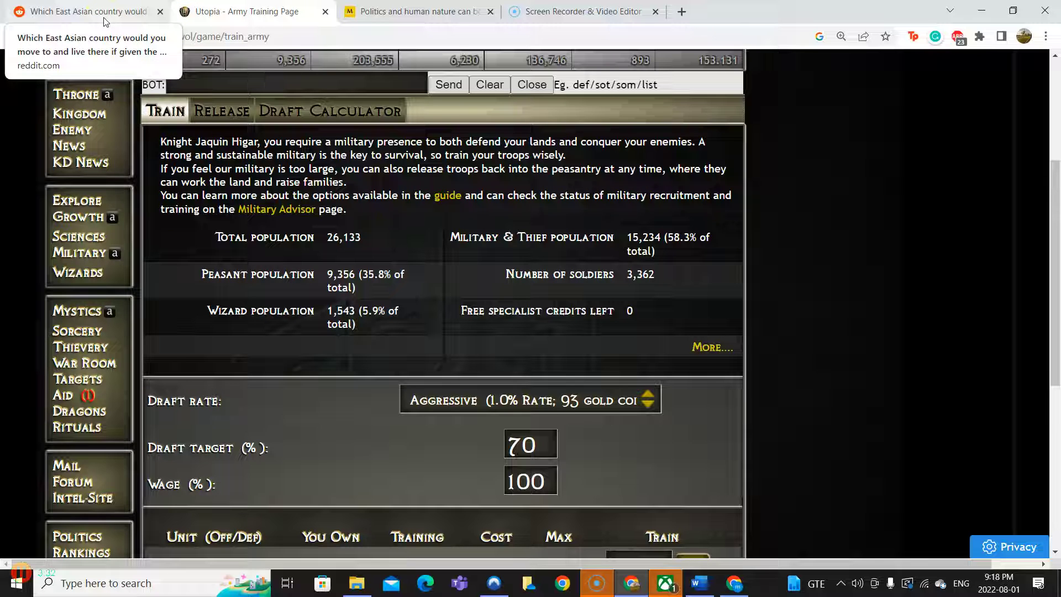
scroll(541, 69, down, 3)
scroll(542, 68, up, 5)
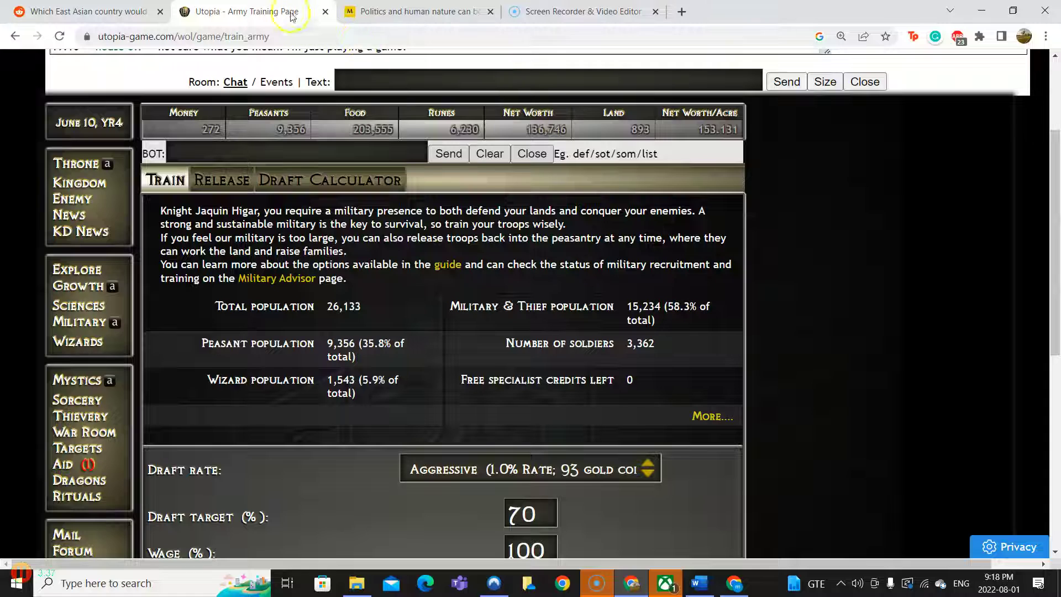
Open Kingdom Details for Engineers of Ascension (7:6) and read its provinces table and chat
click(80, 183)
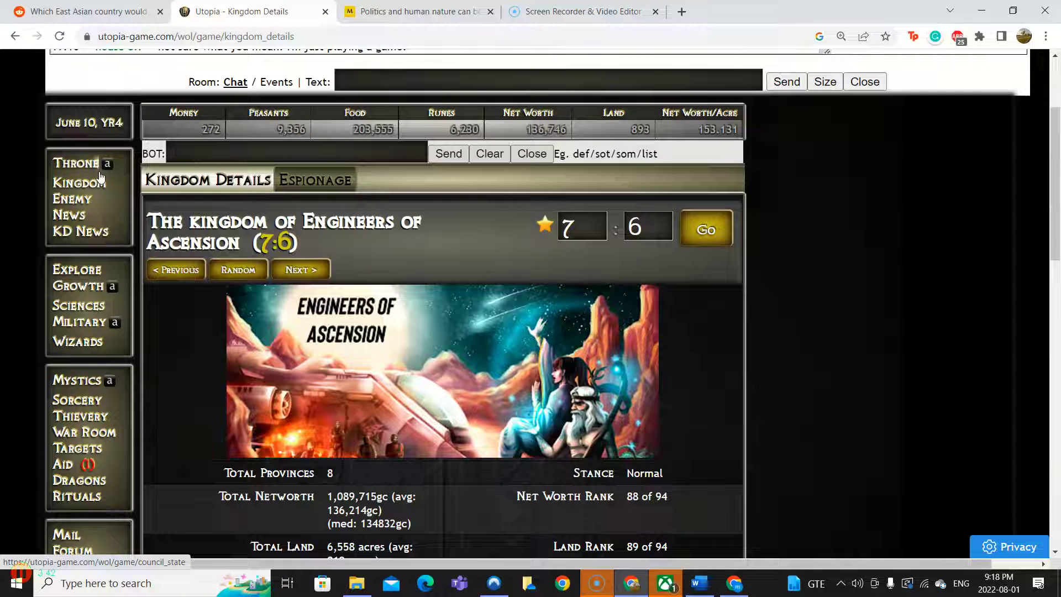
scroll(99, 172, down, 5)
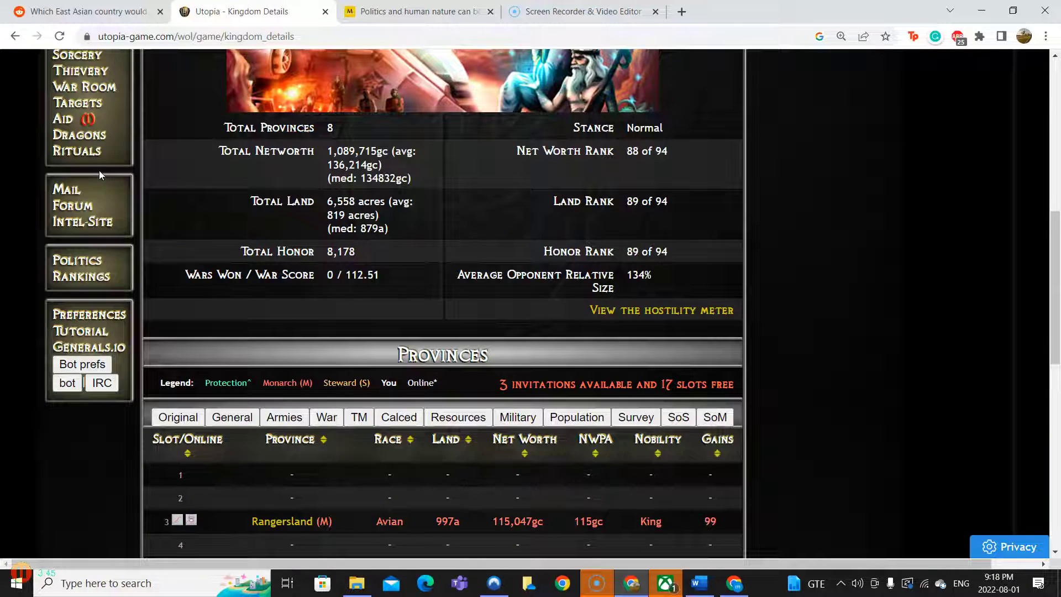
scroll(98, 172, down, 5)
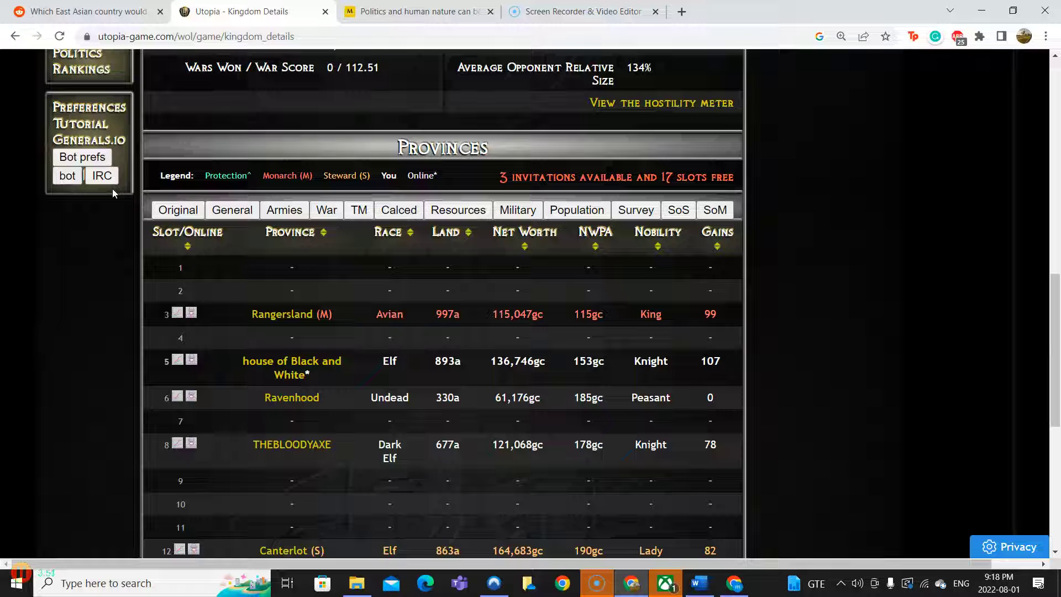
scroll(112, 189, up, 5)
scroll(112, 188, up, 5)
scroll(112, 187, up, 5)
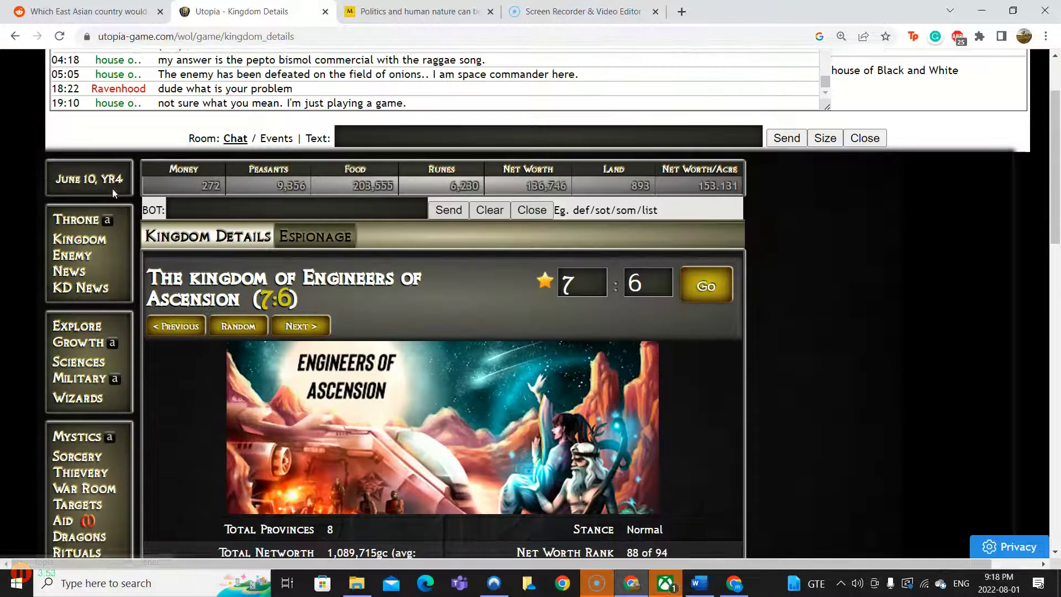
scroll(112, 188, up, 3)
scroll(113, 189, up, 3)
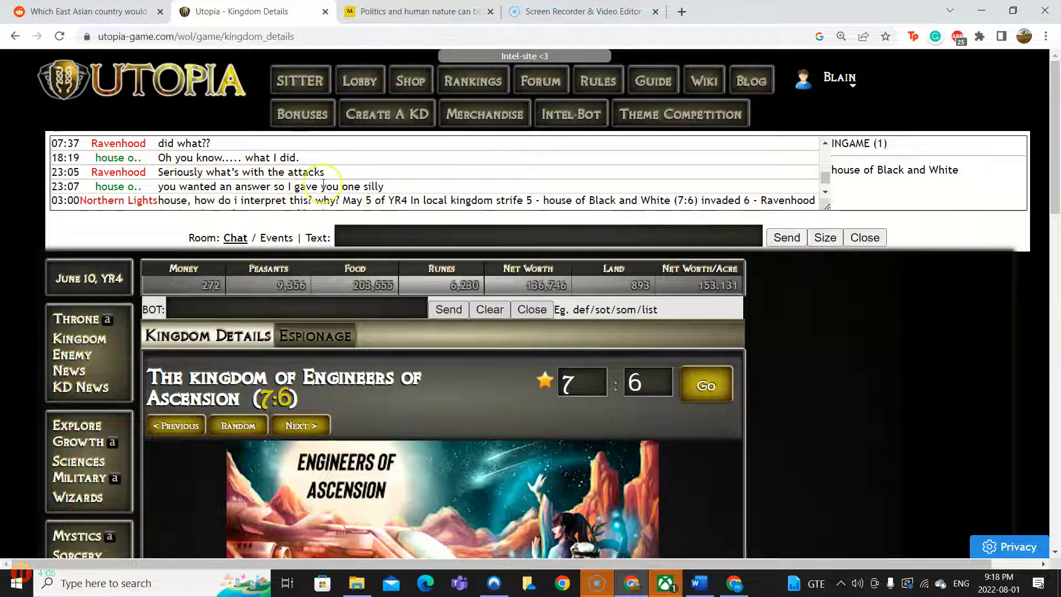
scroll(276, 179, down, 2)
scroll(276, 178, down, 2)
scroll(276, 192, up, 4)
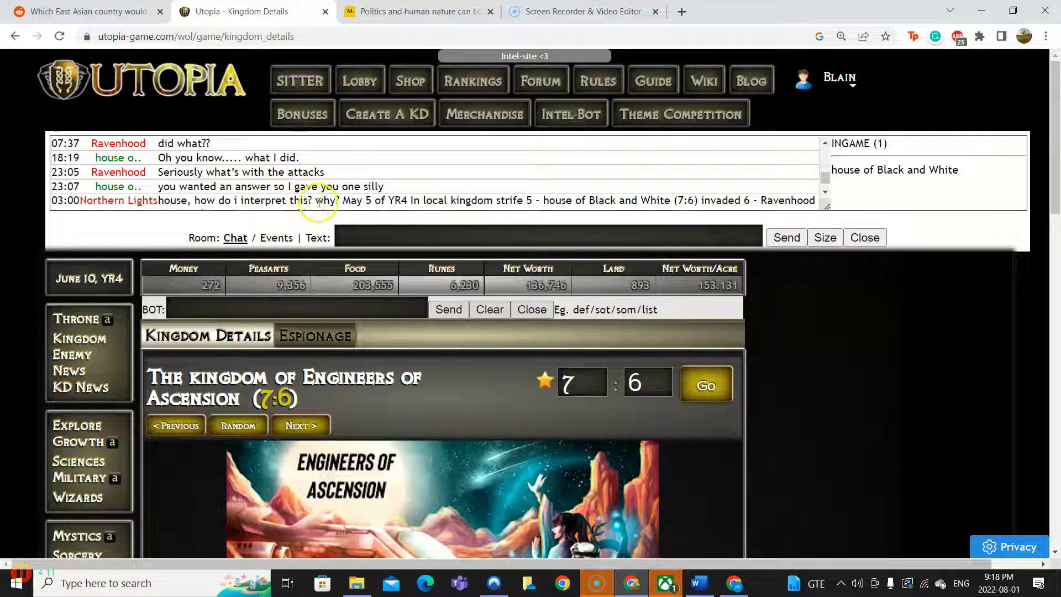
scroll(613, 191, down, 3)
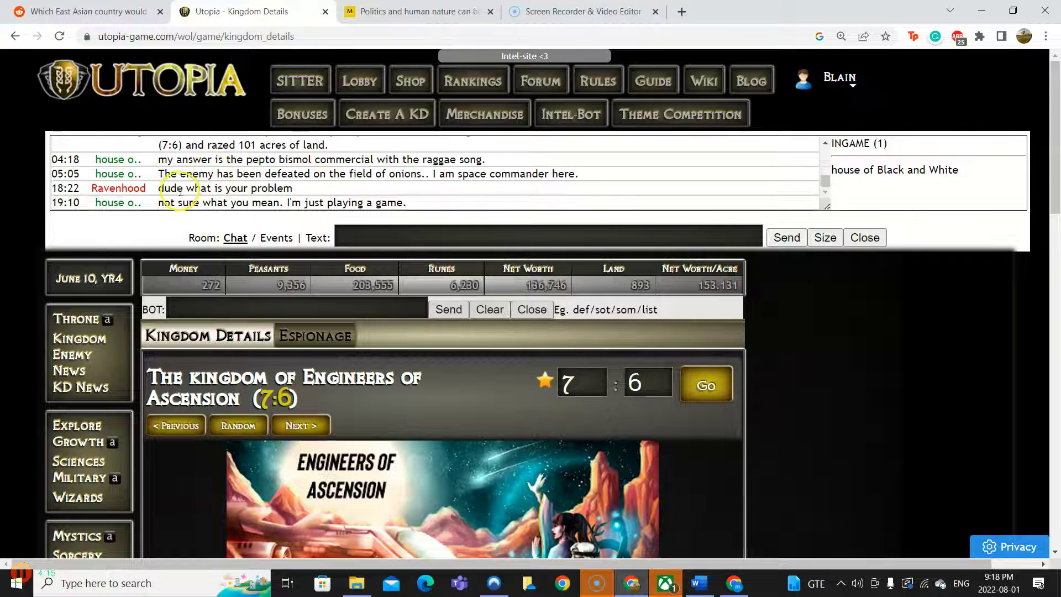
scroll(220, 199, down, 1)
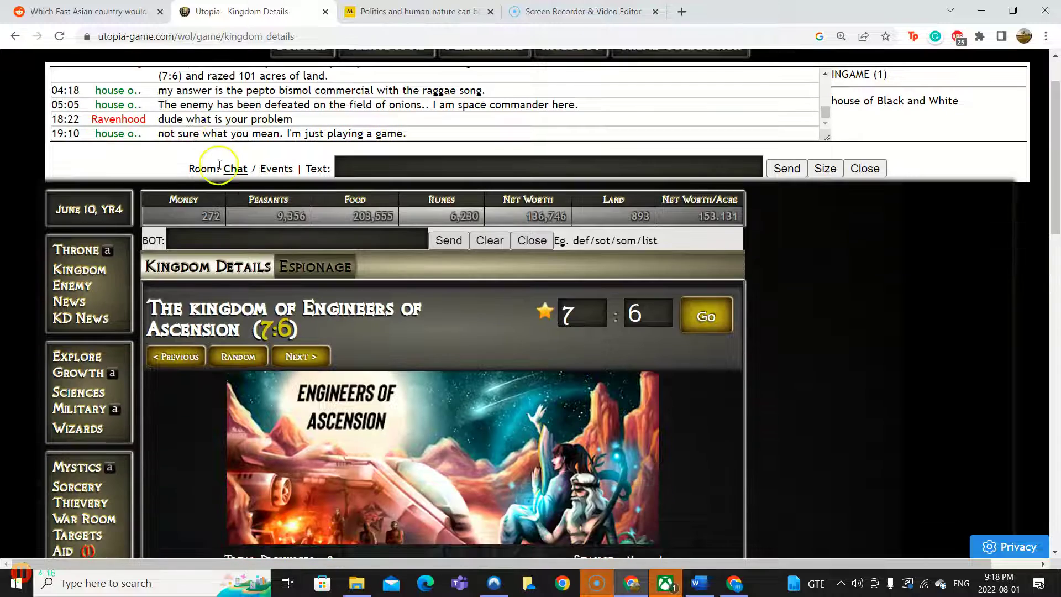
Reload Kingdom Details, then view house of Black and White's Throne page statistics
click(79, 270)
scroll(463, 351, down, 5)
scroll(454, 339, up, 5)
click(76, 112)
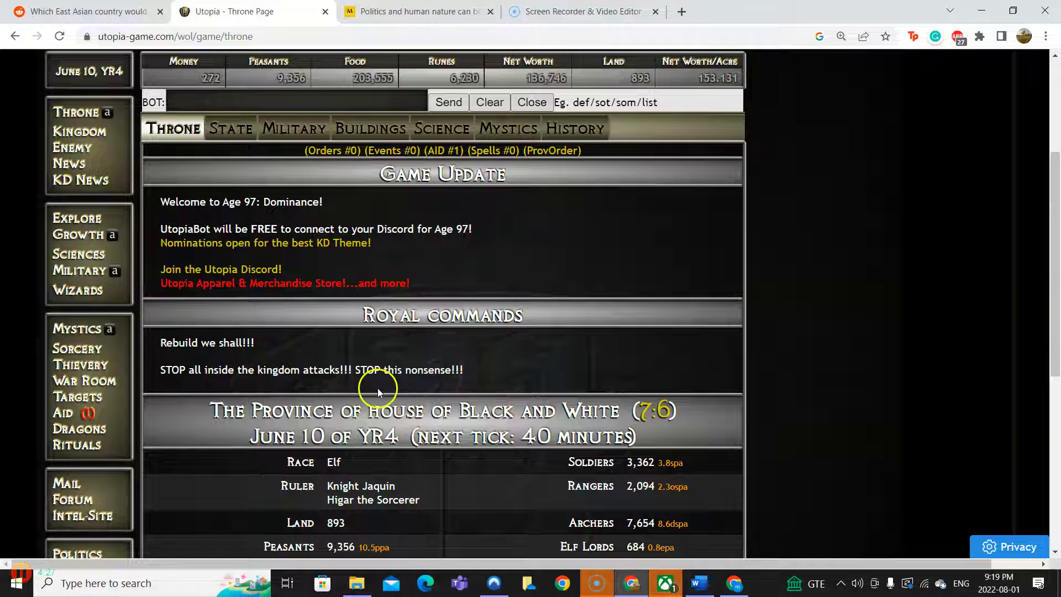
scroll(286, 349, down, 3)
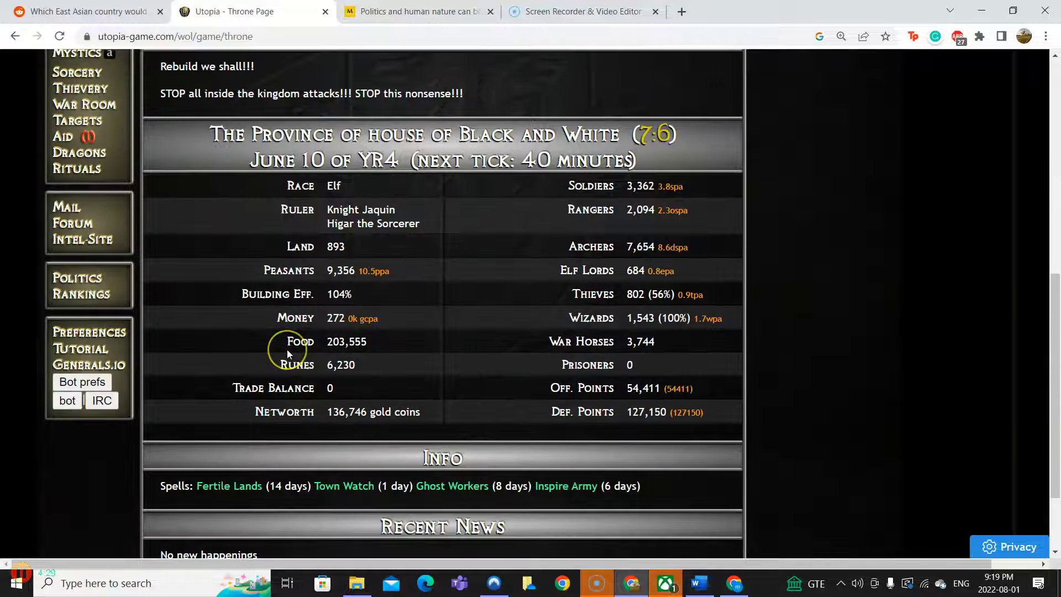
scroll(286, 349, up, 3)
scroll(287, 349, up, 3)
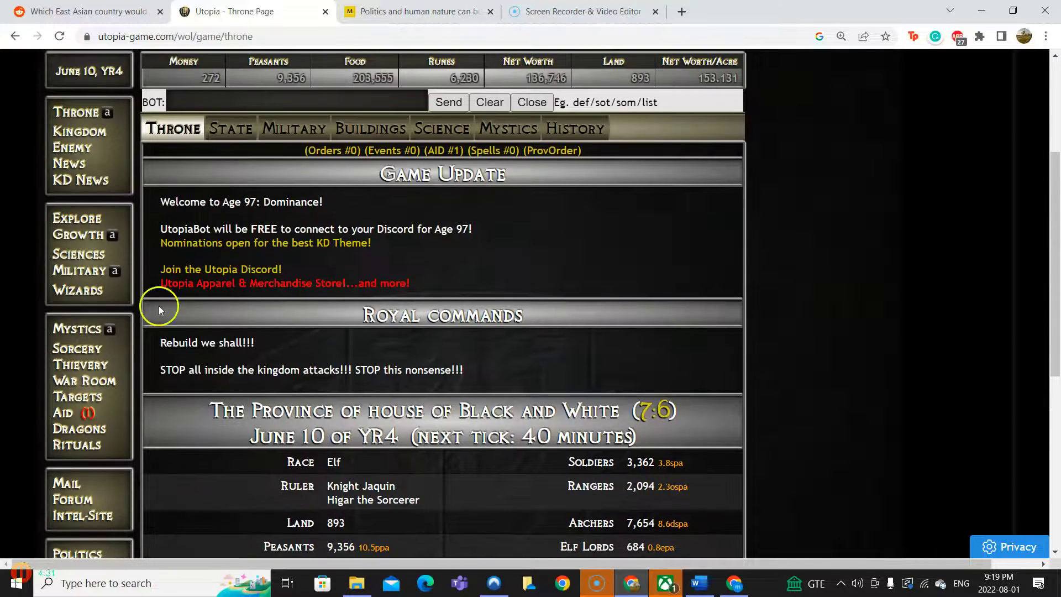
Check building counts, then the kingdom provinces table showing house of Black and White at 893 acres
click(79, 234)
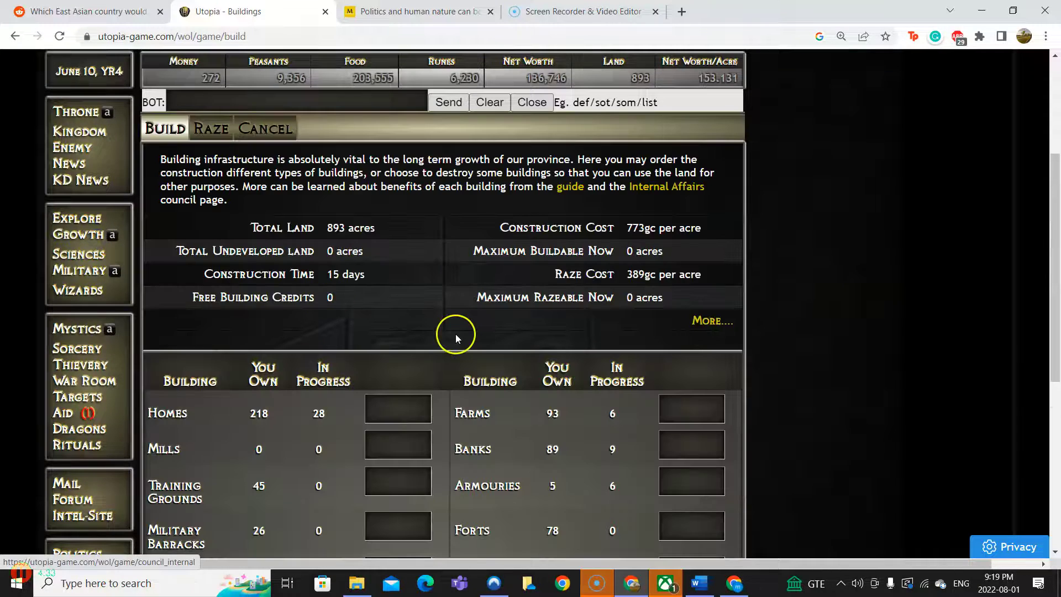
scroll(456, 338, down, 3)
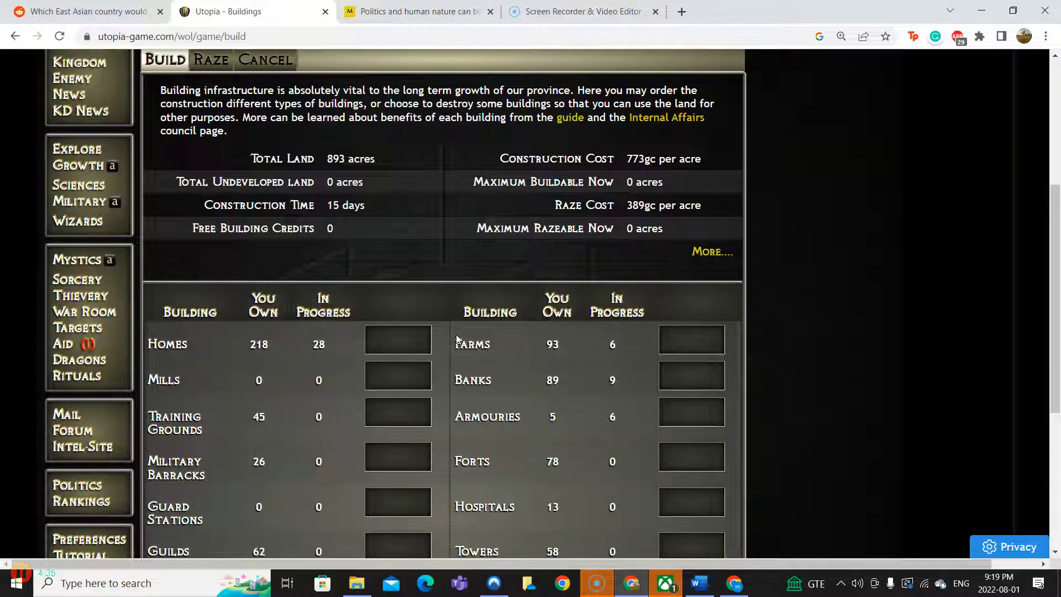
scroll(456, 338, down, 3)
scroll(455, 338, down, 1)
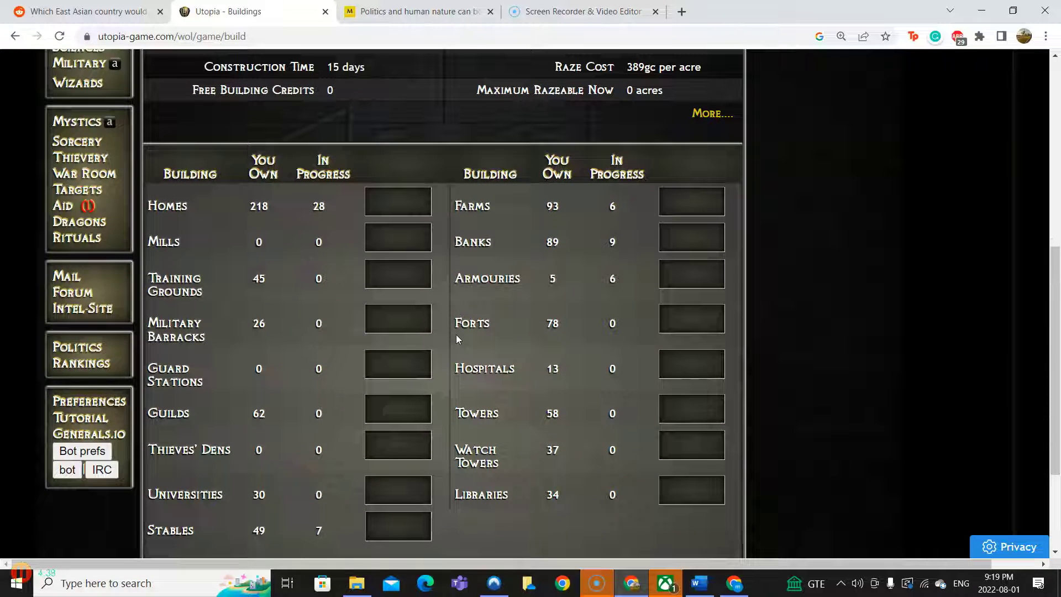
scroll(456, 333, up, 2)
scroll(455, 334, up, 8)
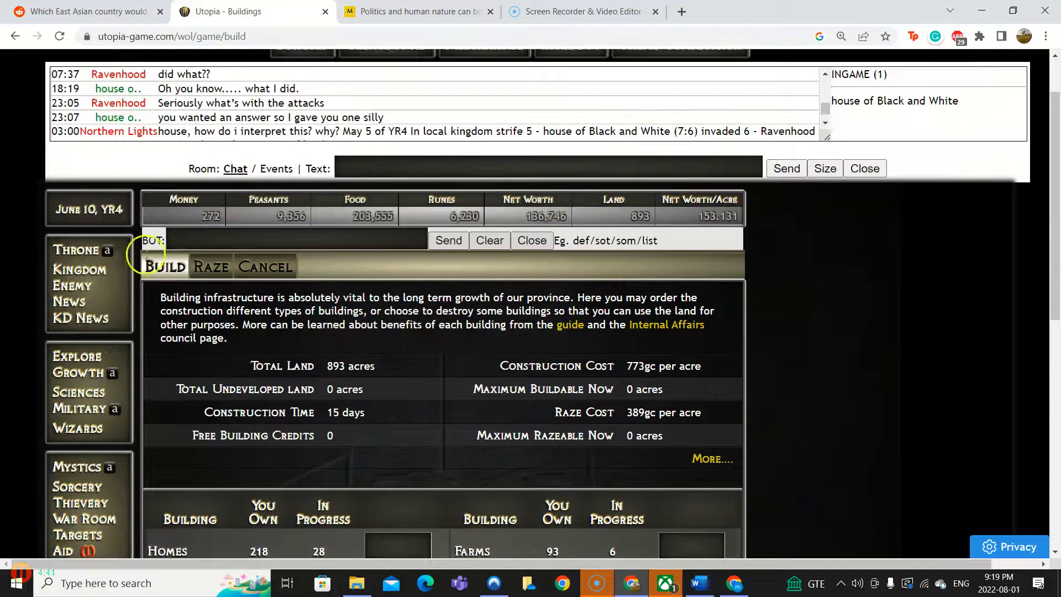
click(80, 269)
scroll(571, 386, down, 8)
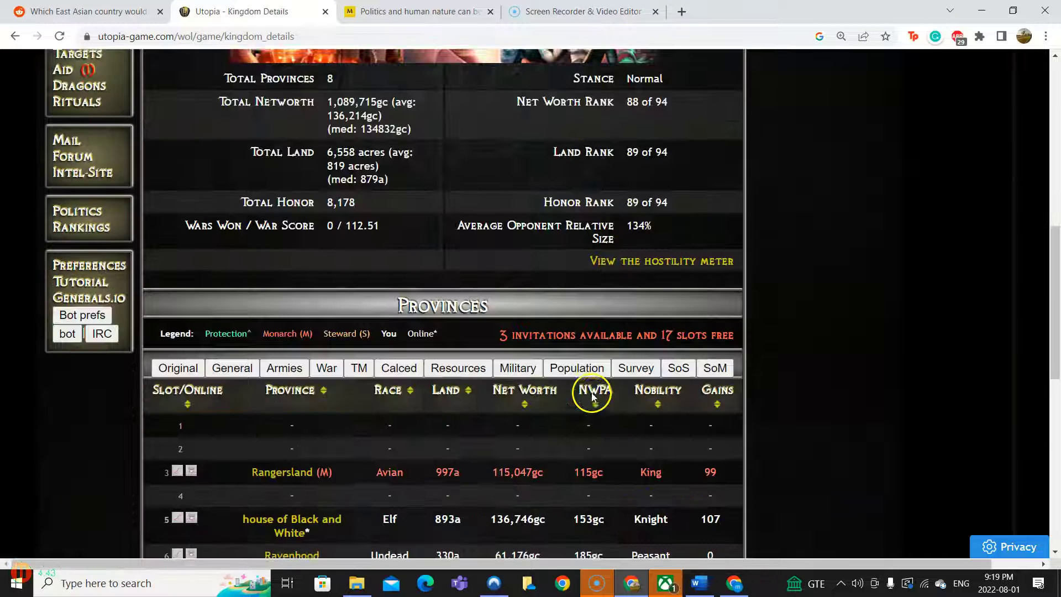
scroll(580, 390, down, 3)
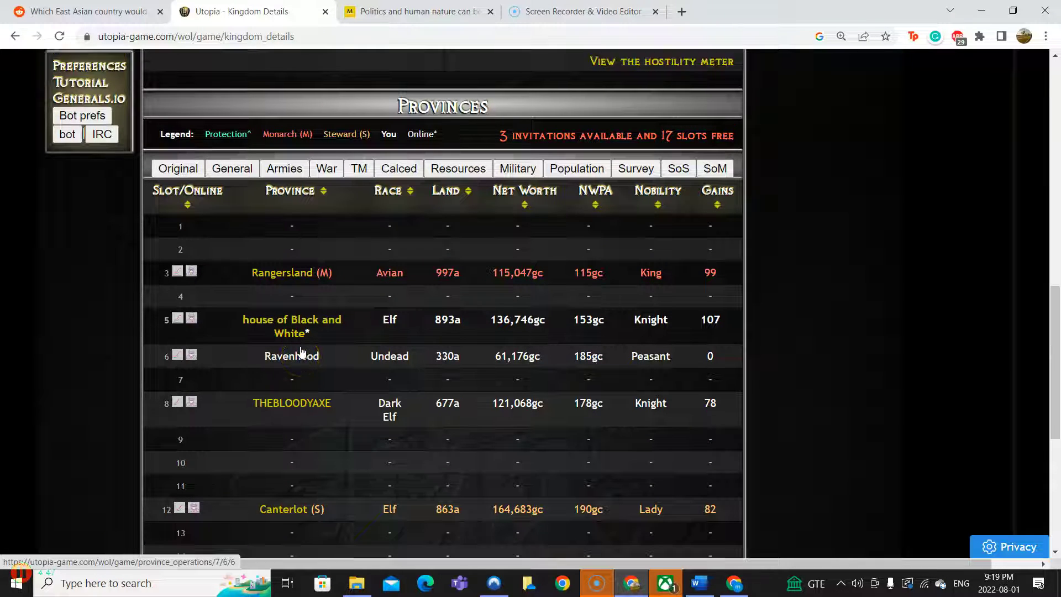
scroll(300, 352, up, 5)
scroll(181, 321, up, 5)
Open Kingdom News, browse the May YR4 edition, then move forward to June YR4
click(81, 180)
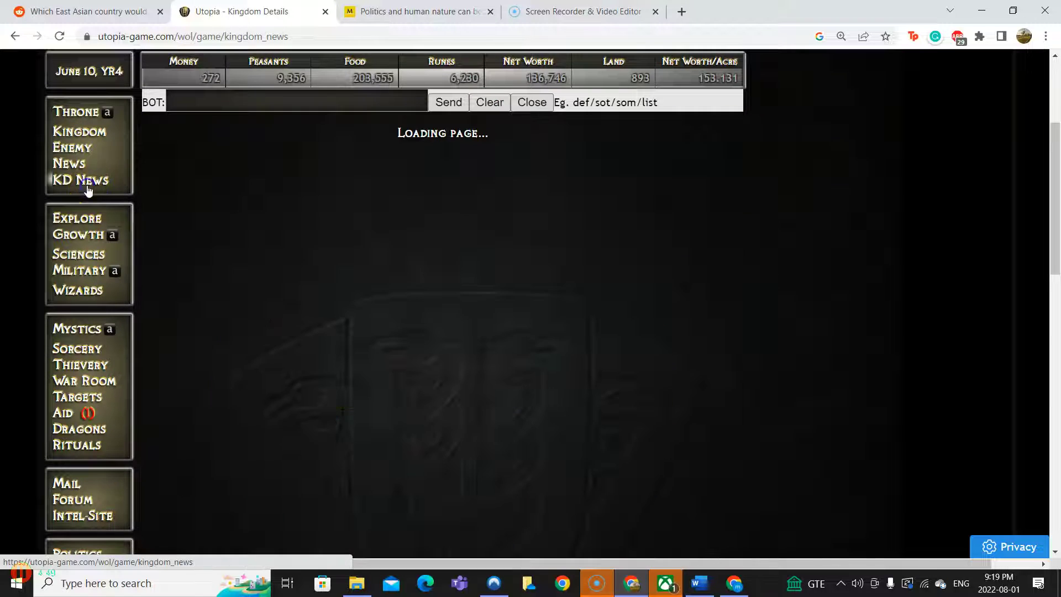
scroll(464, 390, down, 2)
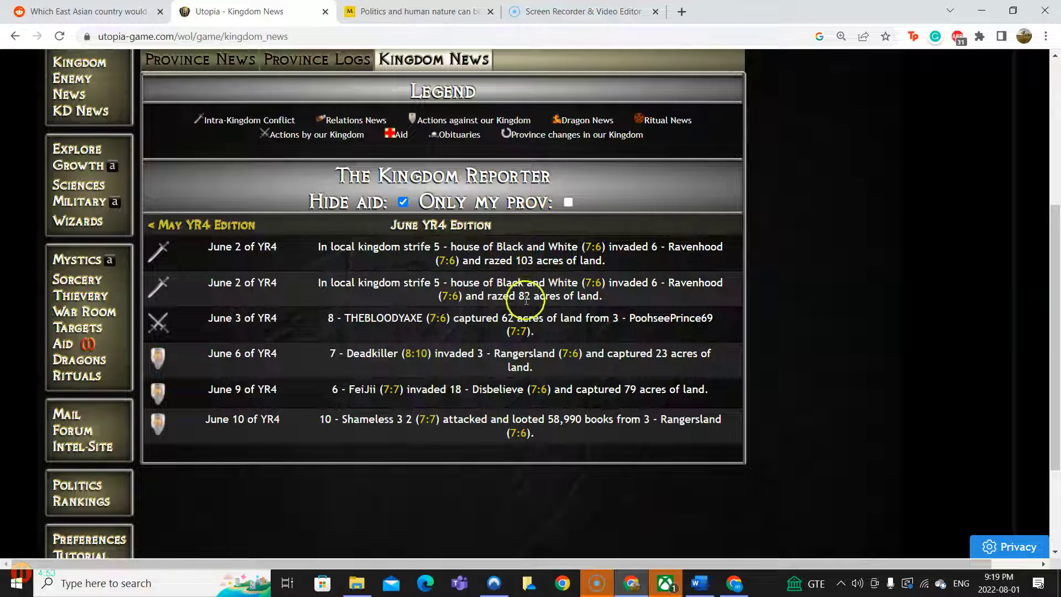
click(216, 225)
scroll(356, 375, down, 5)
scroll(300, 401, down, 2)
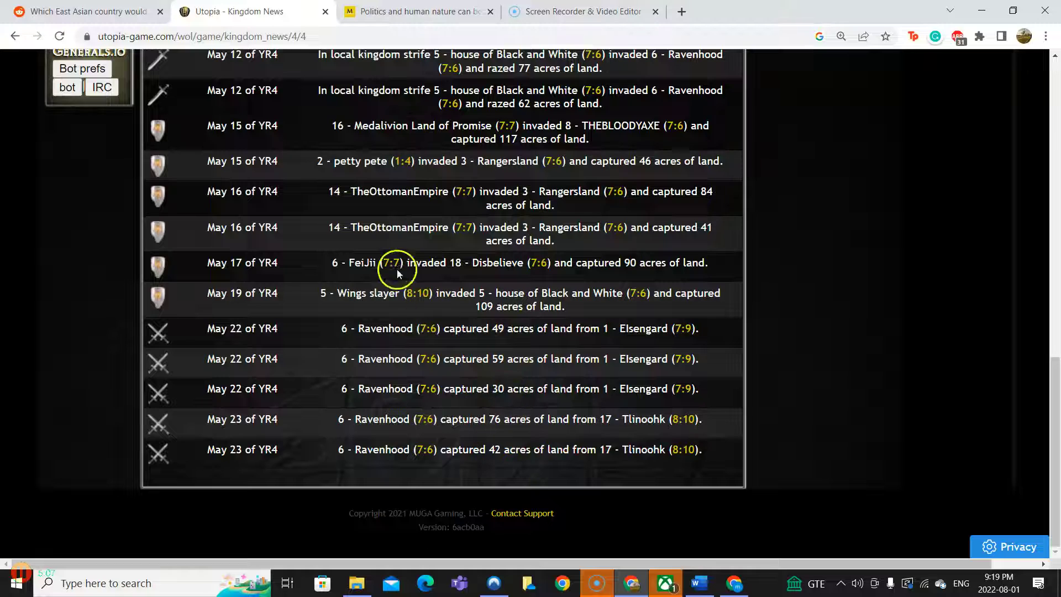
scroll(396, 269, up, 10)
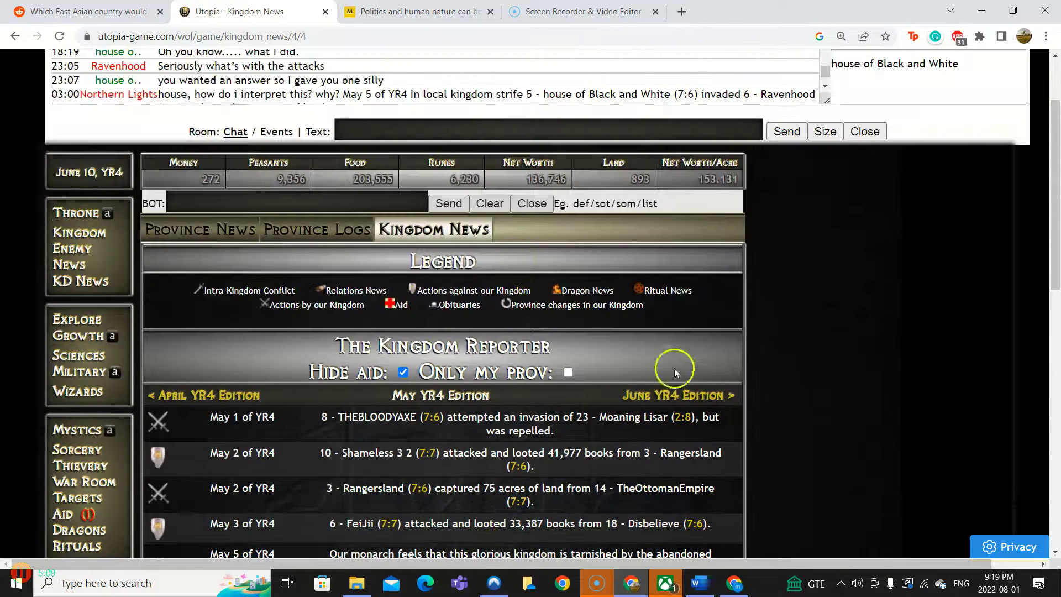
click(676, 395)
scroll(649, 371, down, 2)
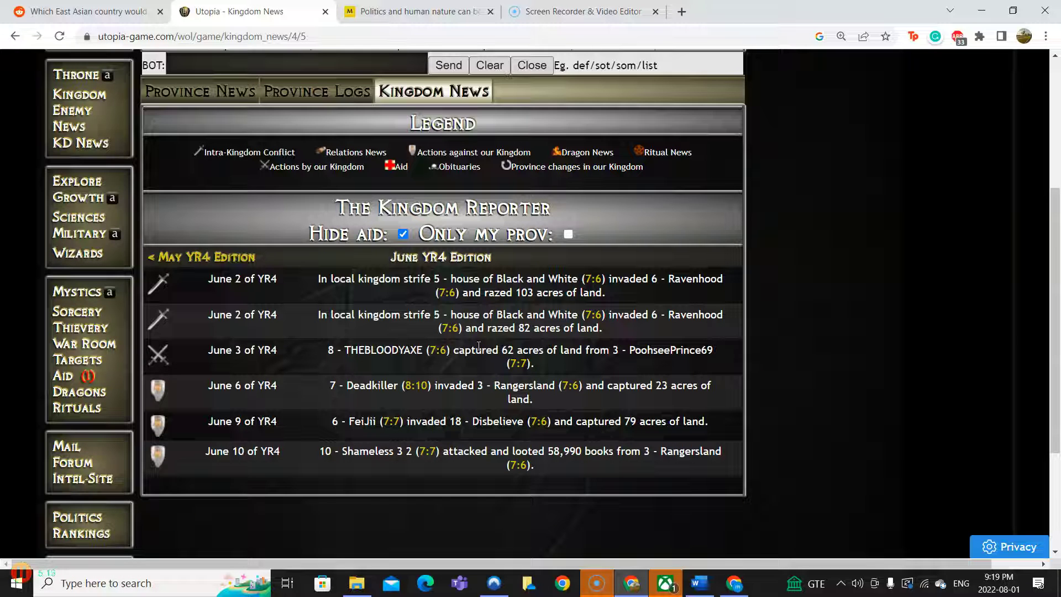
scroll(153, 249, up, 2)
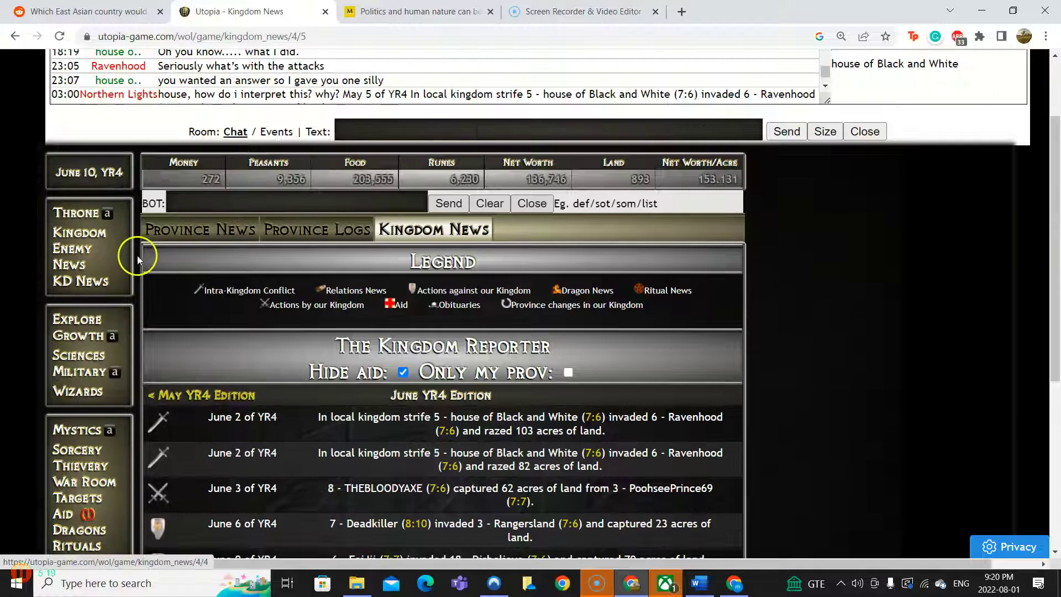
Revisit the Buildings, Throne and Sorcery pages
click(78, 336)
scroll(408, 399, down, 3)
scroll(408, 399, down, 3)
scroll(408, 399, up, 8)
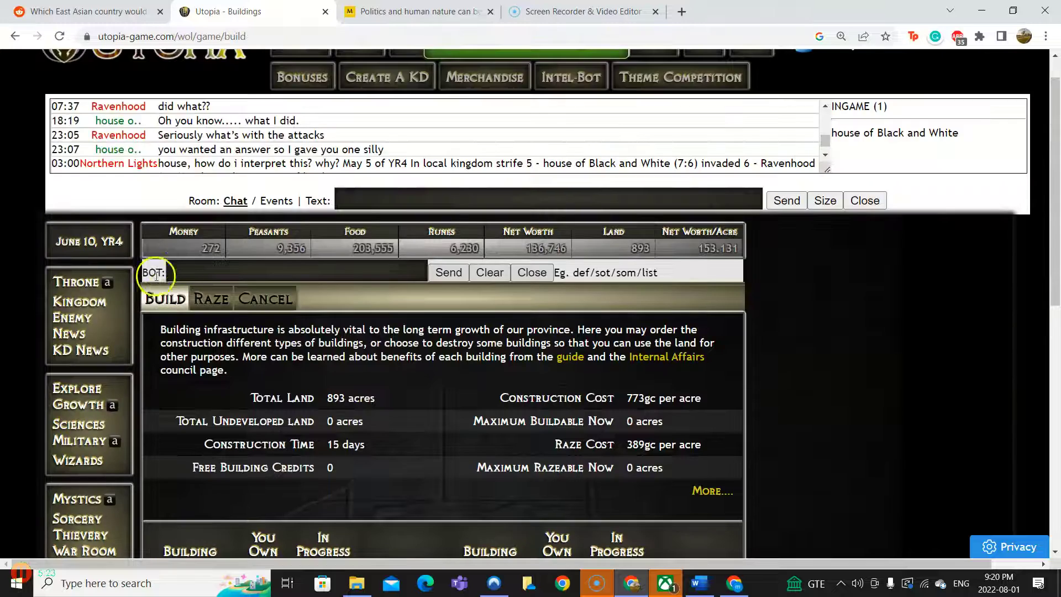
click(75, 283)
scroll(60, 278, down, 3)
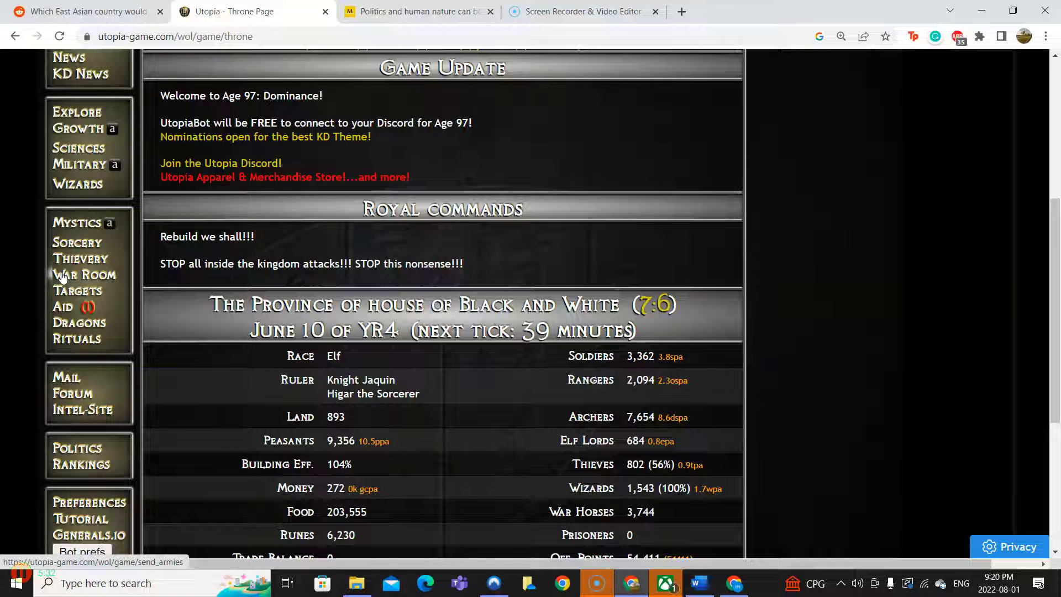
click(78, 243)
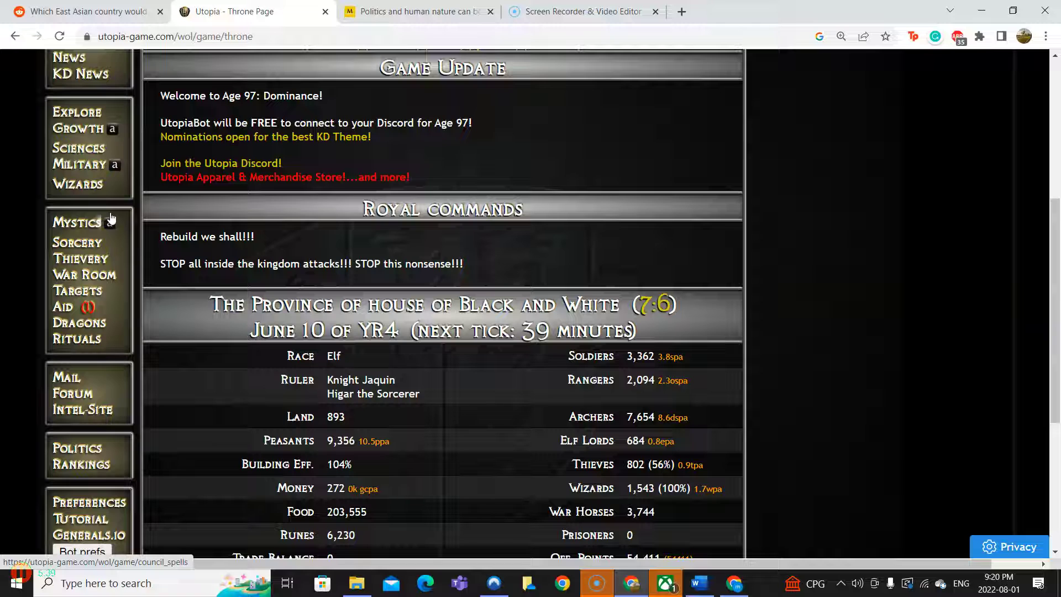
Open Affairs of the State and highlight the 26,207 Max Population figure
click(97, 163)
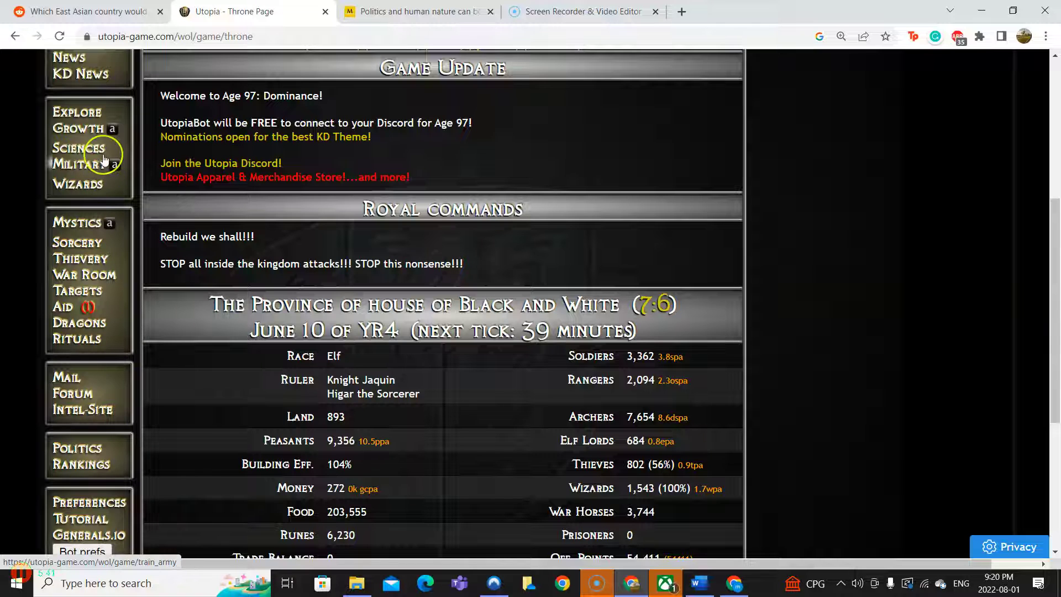
click(94, 152)
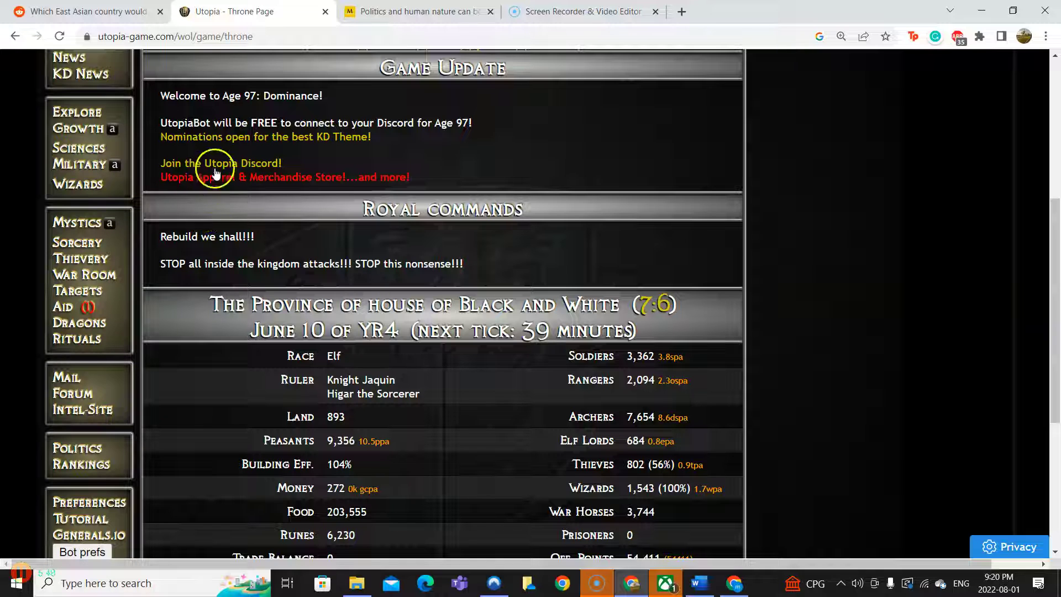
scroll(224, 264, down, 1)
scroll(224, 264, down, 3)
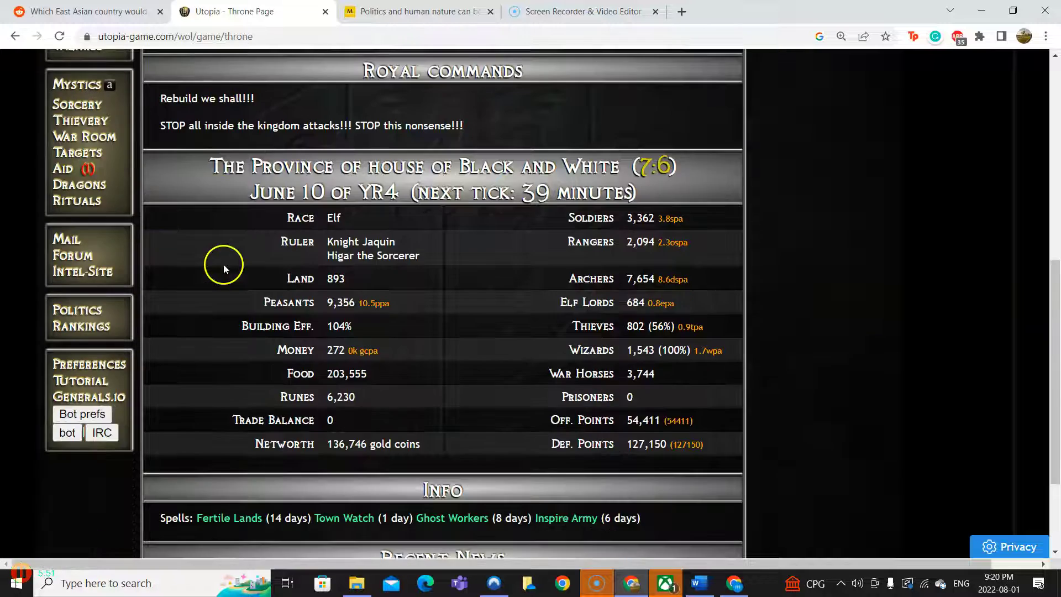
scroll(223, 264, up, 5)
click(211, 109)
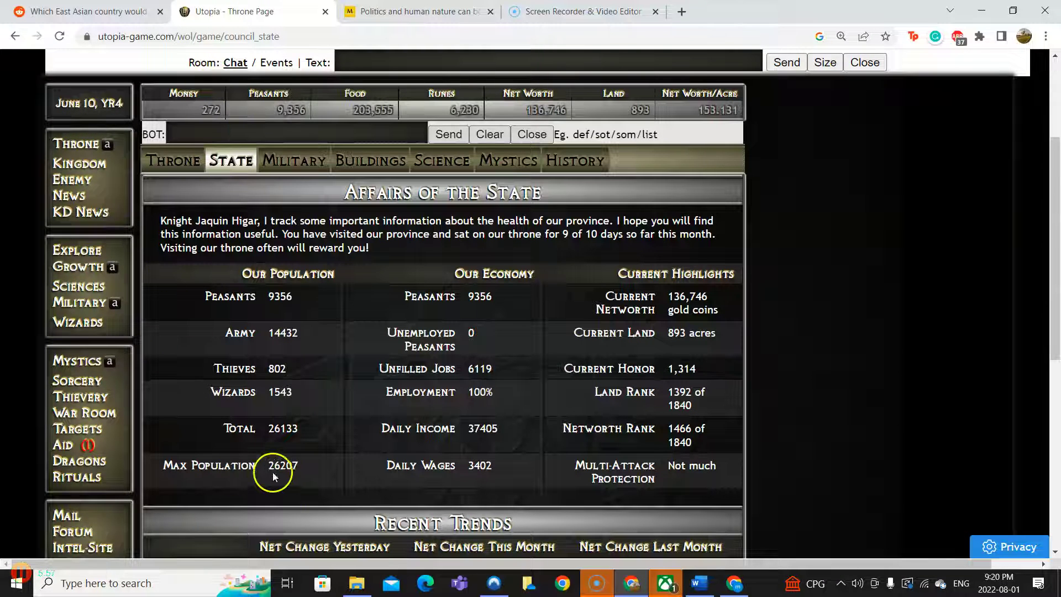
drag(273, 472, 303, 473)
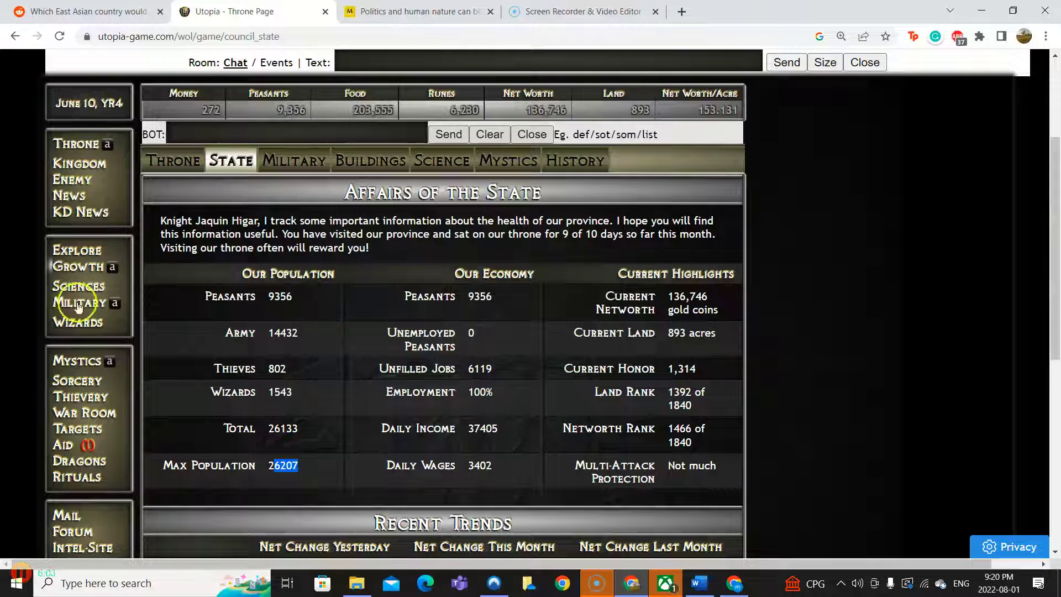
Look over the War Room target list, the target kingdom and the Spells page for other provinces
click(77, 415)
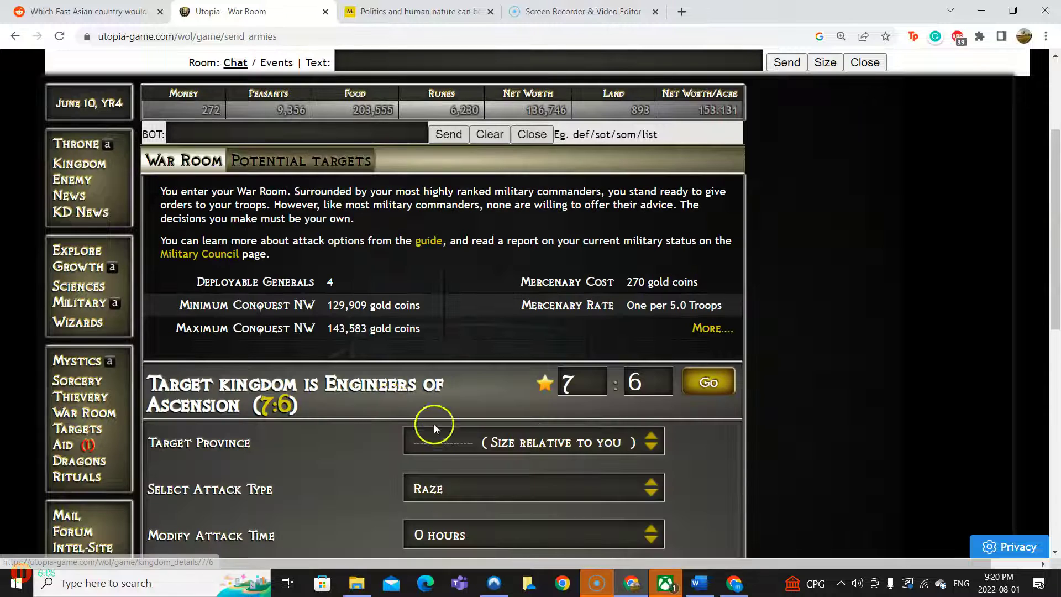
click(448, 442)
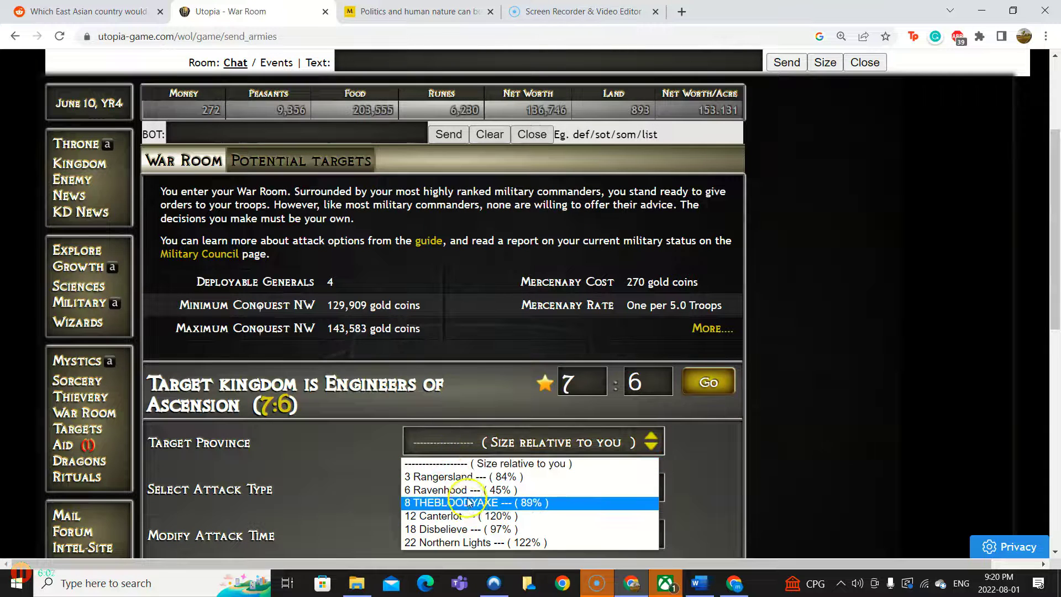
click(65, 166)
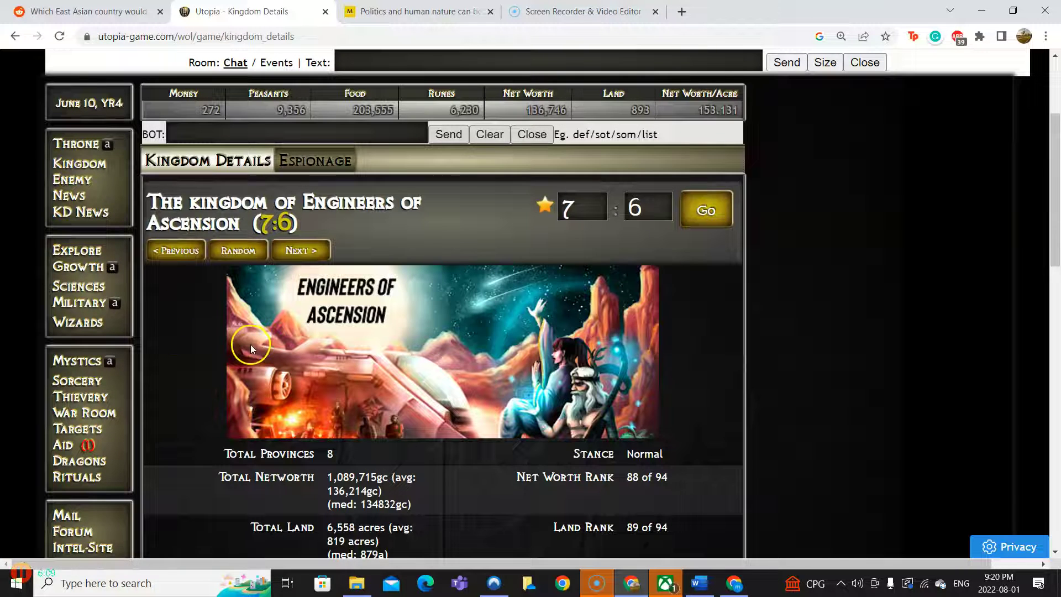
click(79, 359)
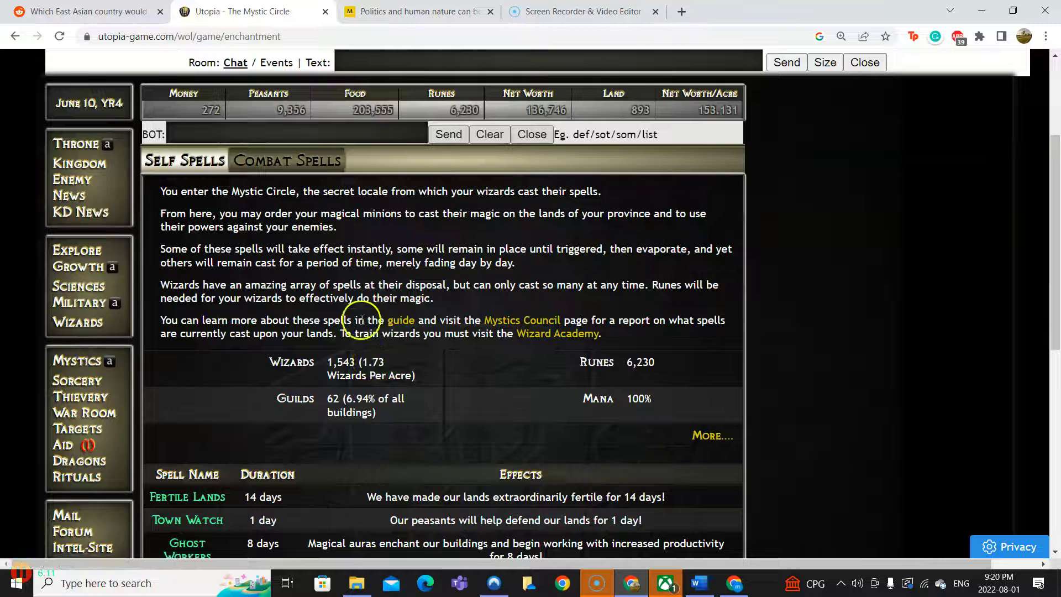
scroll(333, 315, down, 3)
scroll(332, 315, up, 3)
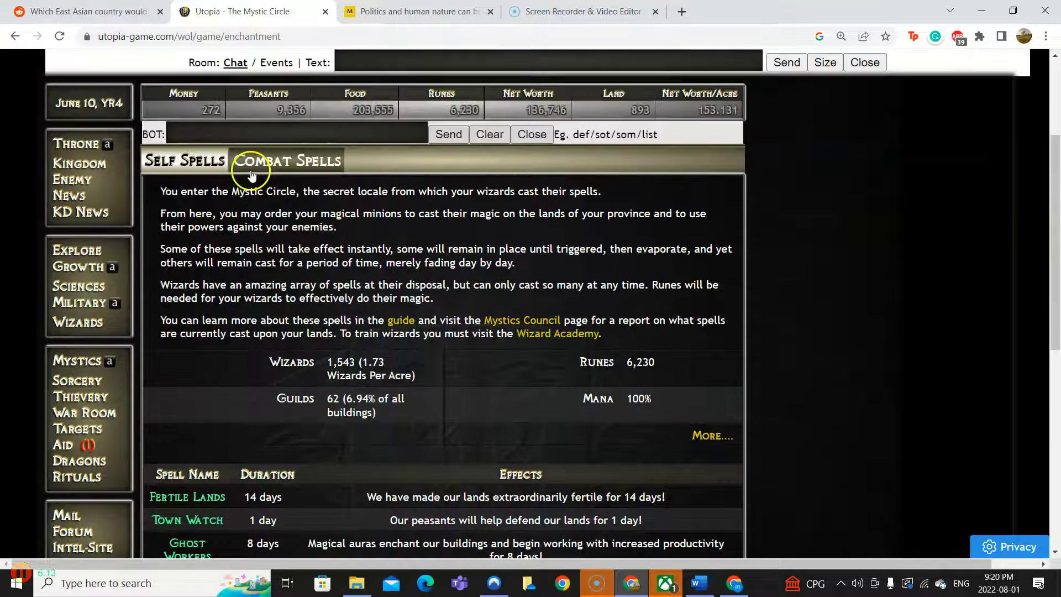
click(274, 153)
scroll(578, 413, down, 3)
click(501, 342)
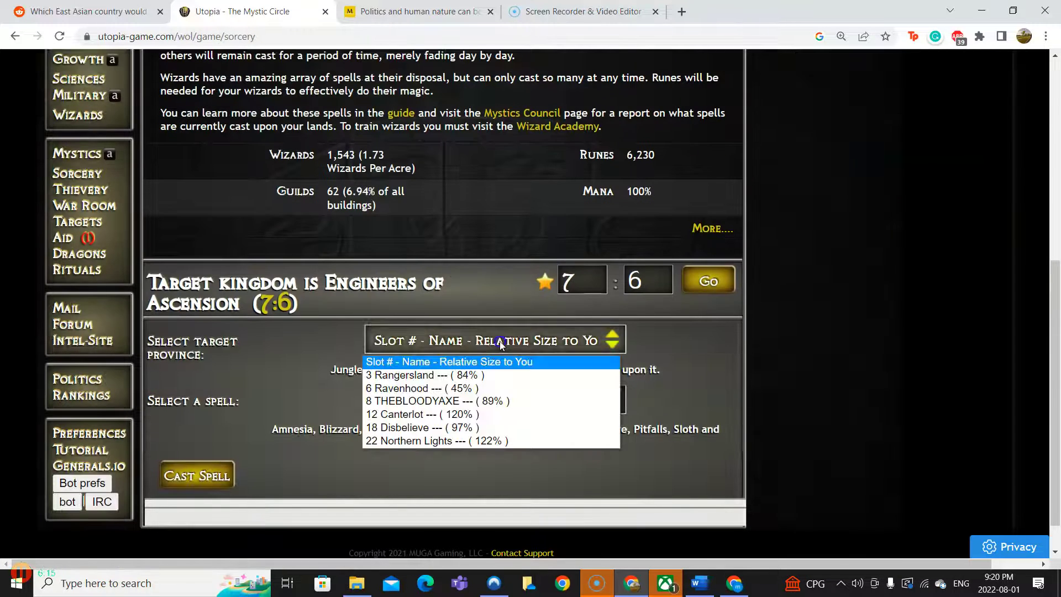
On Thievery, target 6 Ravenhood and begin re-entering the 802-thief count
click(80, 189)
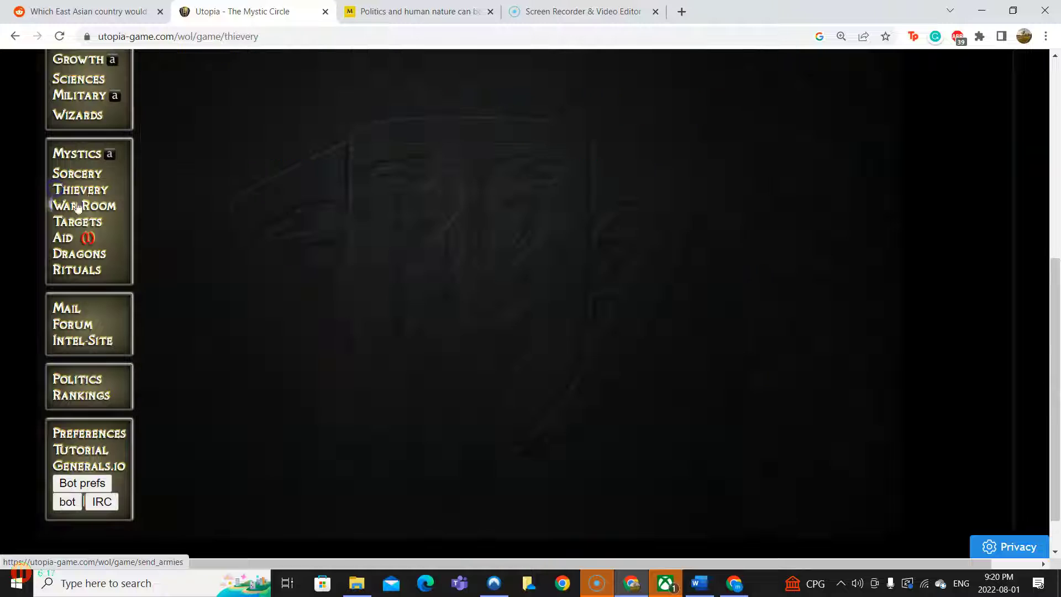
scroll(501, 353, up, 3)
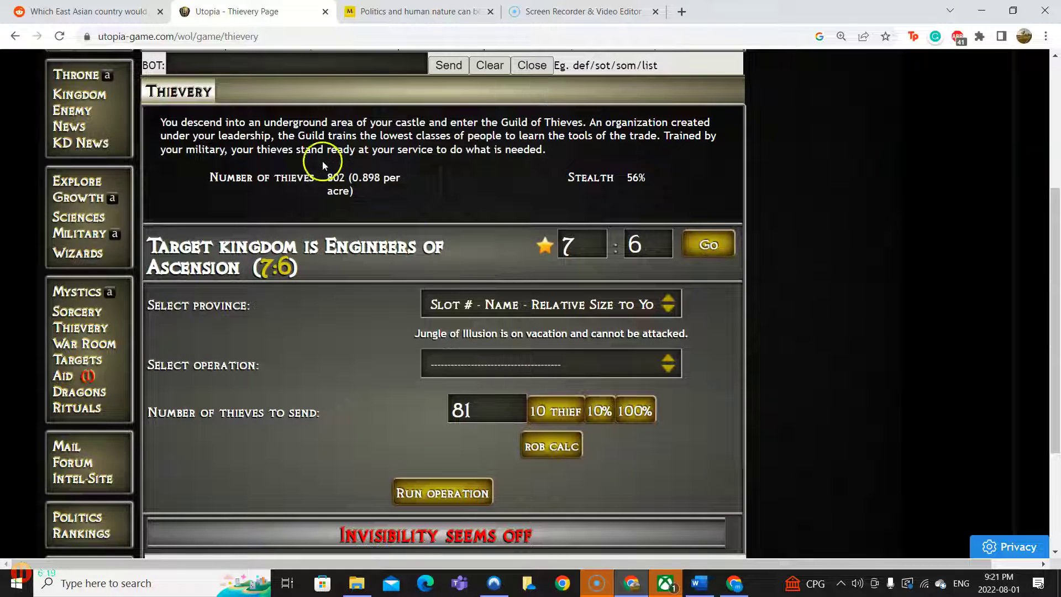
click(598, 306)
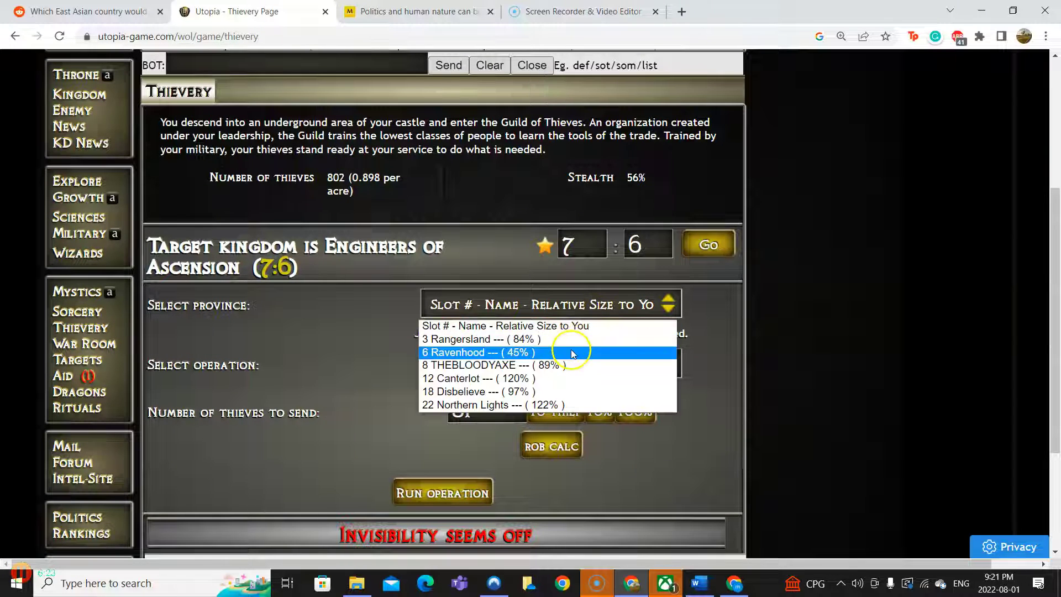
click(479, 352)
click(503, 409)
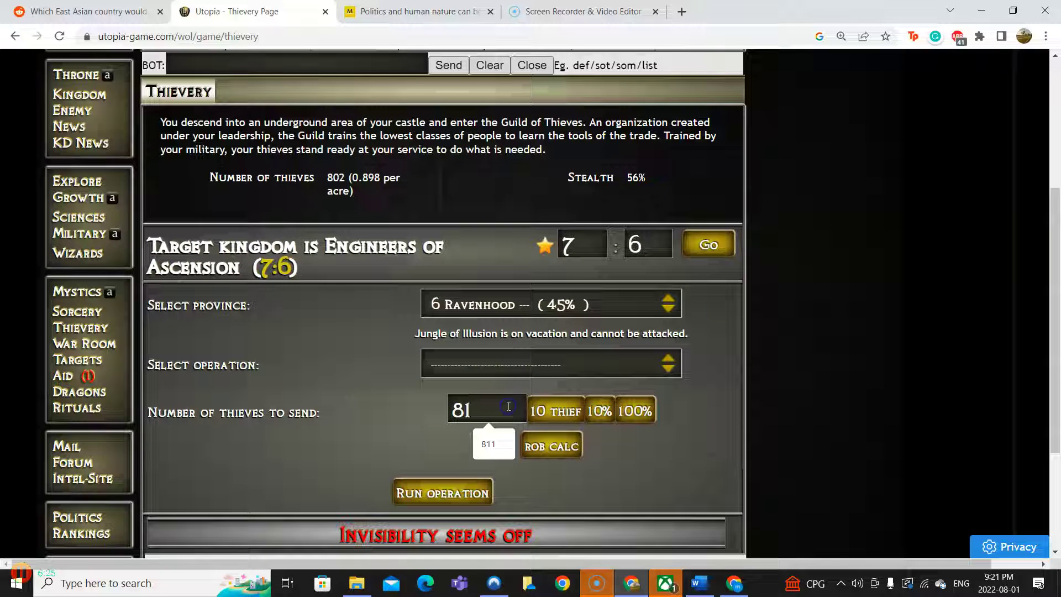
text(8)
key(BackSpace)
text(0)
text(2)
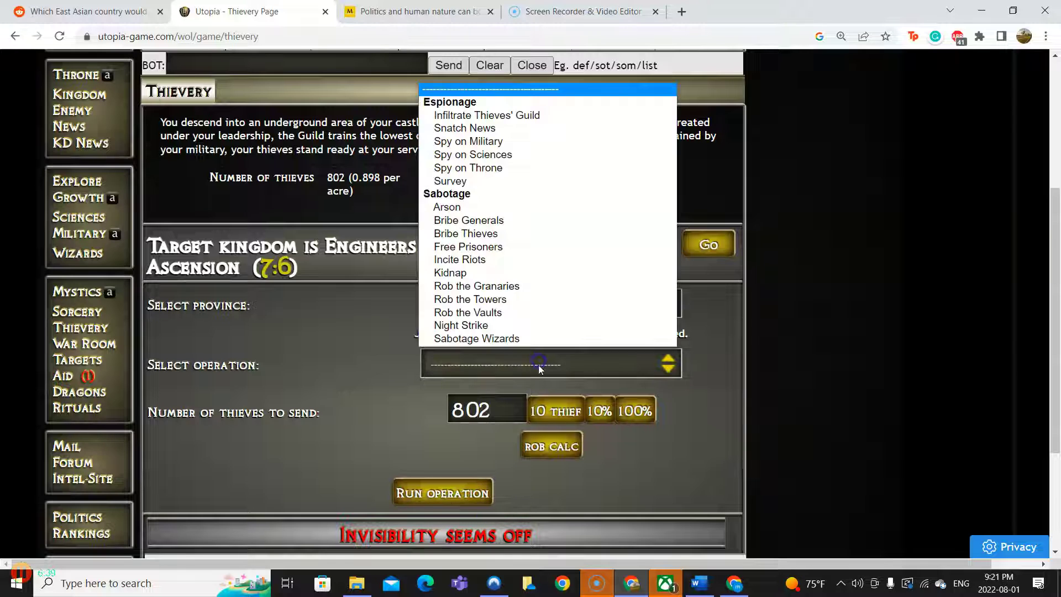
Run Spy on Throne against Ravenhood, retrying until it succeeds with 720 thieves left
click(523, 143)
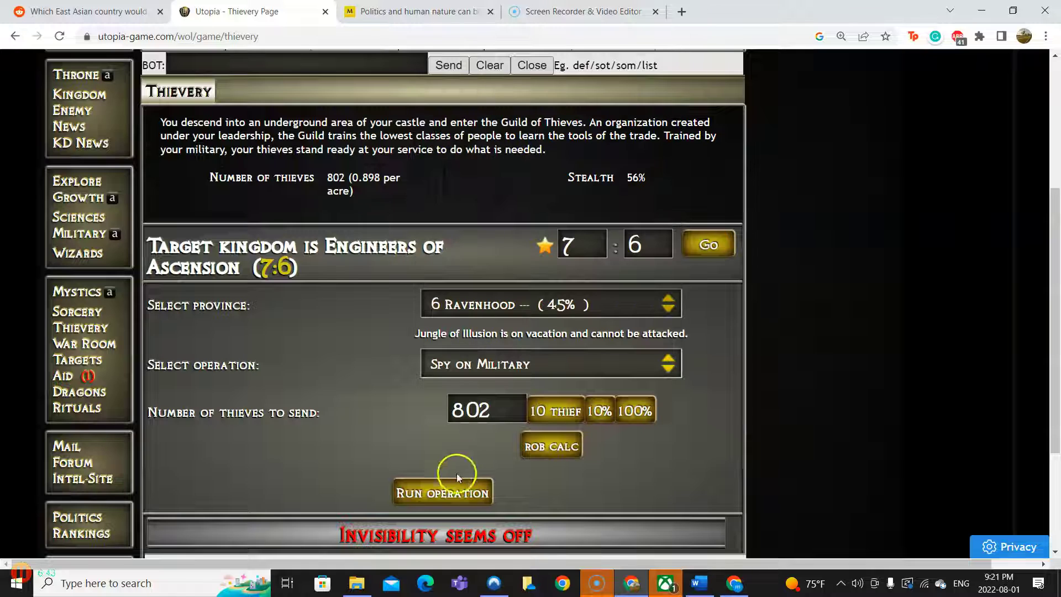
click(485, 368)
click(468, 168)
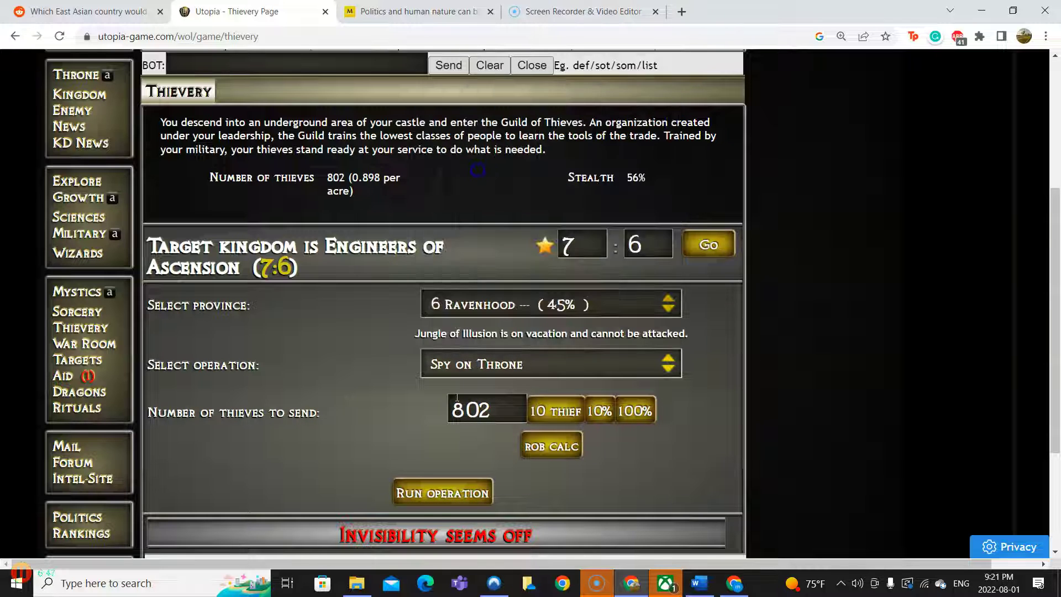
click(450, 490)
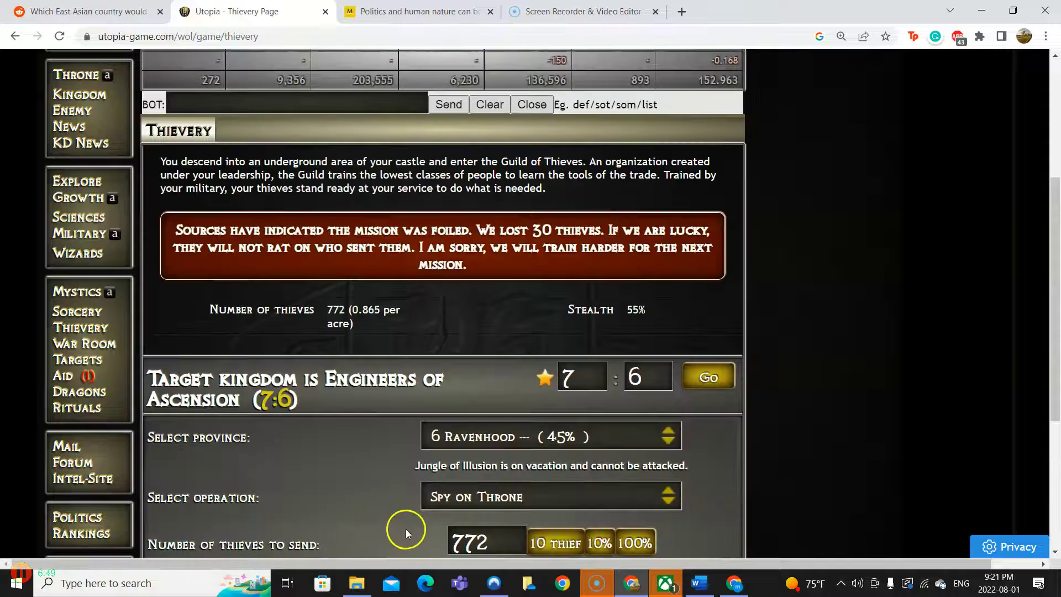
scroll(411, 526, down, 3)
scroll(411, 526, down, 3)
click(442, 419)
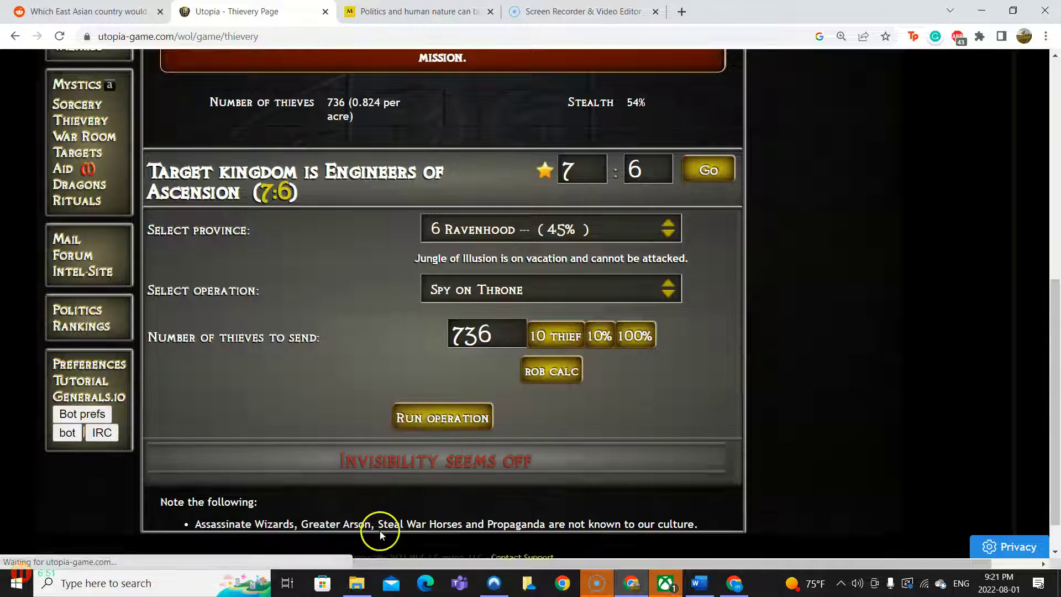
click(442, 415)
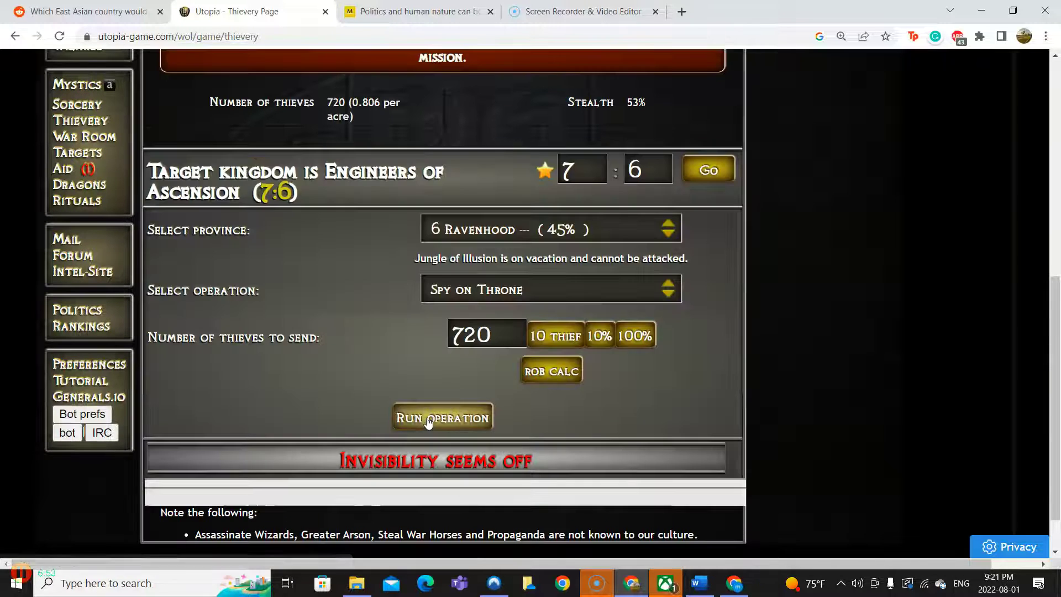
click(431, 417)
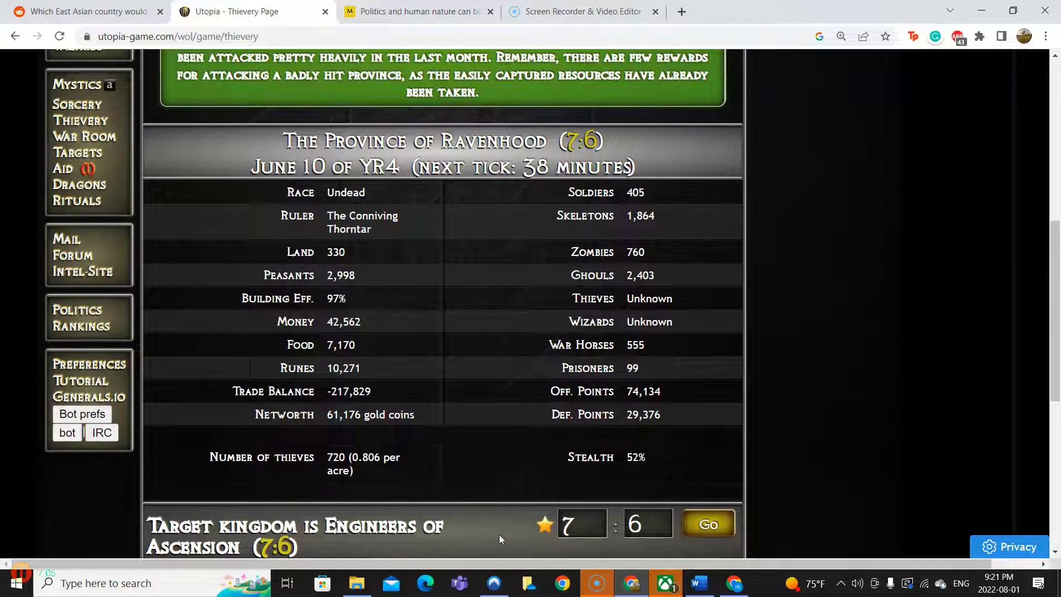
scroll(497, 535, up, 3)
scroll(630, 551, down, 2)
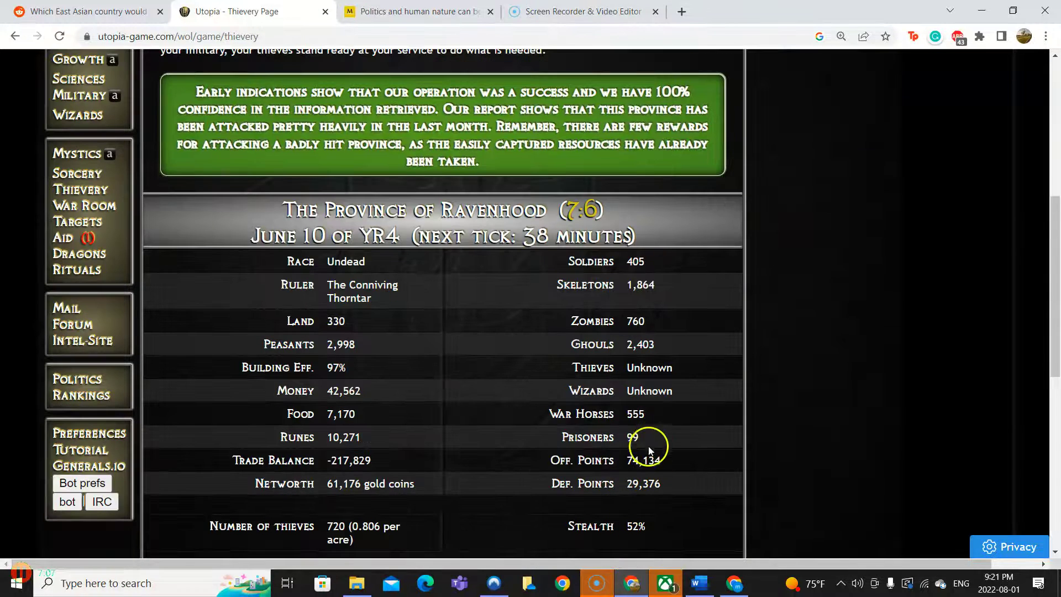
scroll(630, 447, up, 2)
scroll(83, 414, up, 3)
Review the Engineers of Ascension provinces table, including Ravenhood as Undead Tactician with 330 acres
click(81, 301)
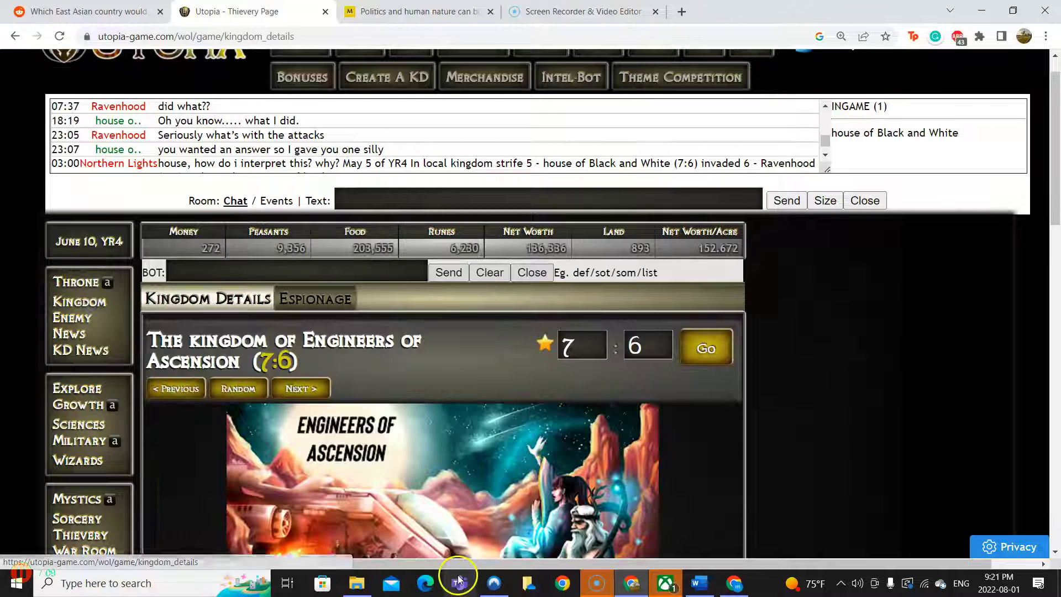
scroll(501, 464, down, 5)
scroll(501, 464, up, 4)
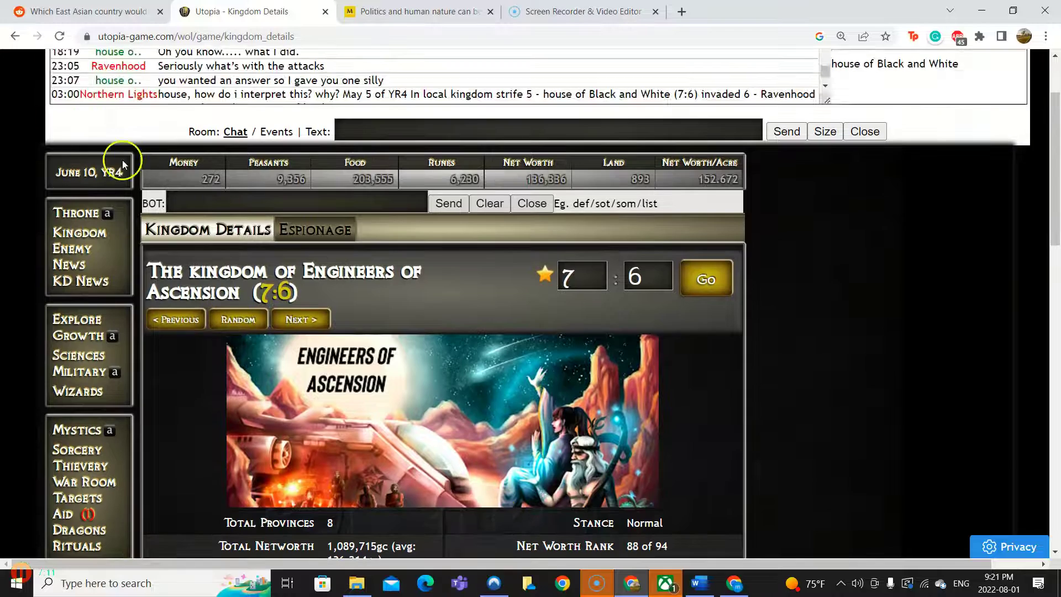
scroll(331, 373, down, 4)
scroll(331, 373, down, 1)
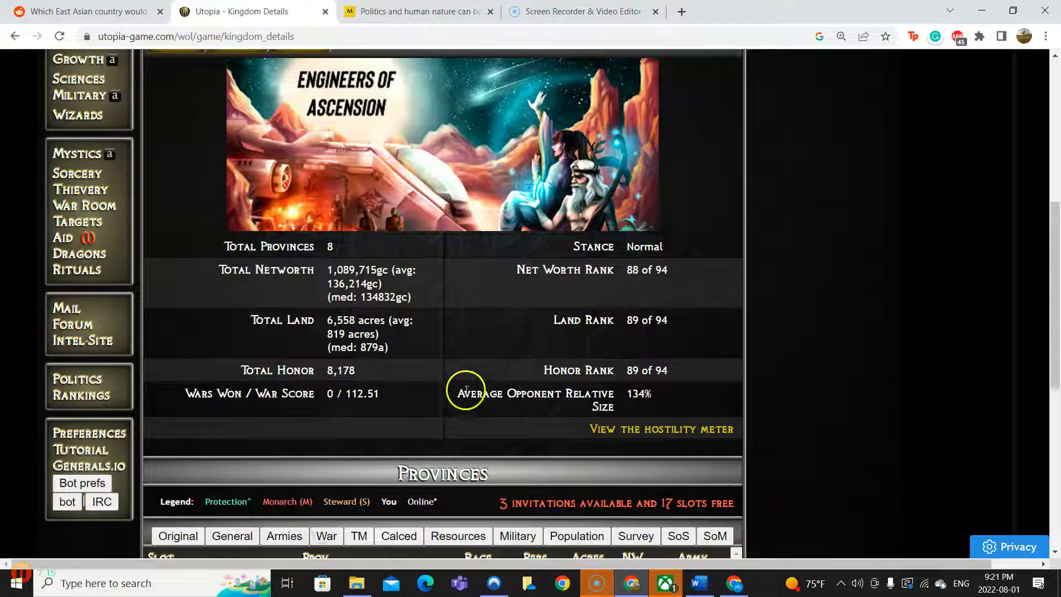
scroll(497, 365, down, 1)
scroll(497, 365, down, 5)
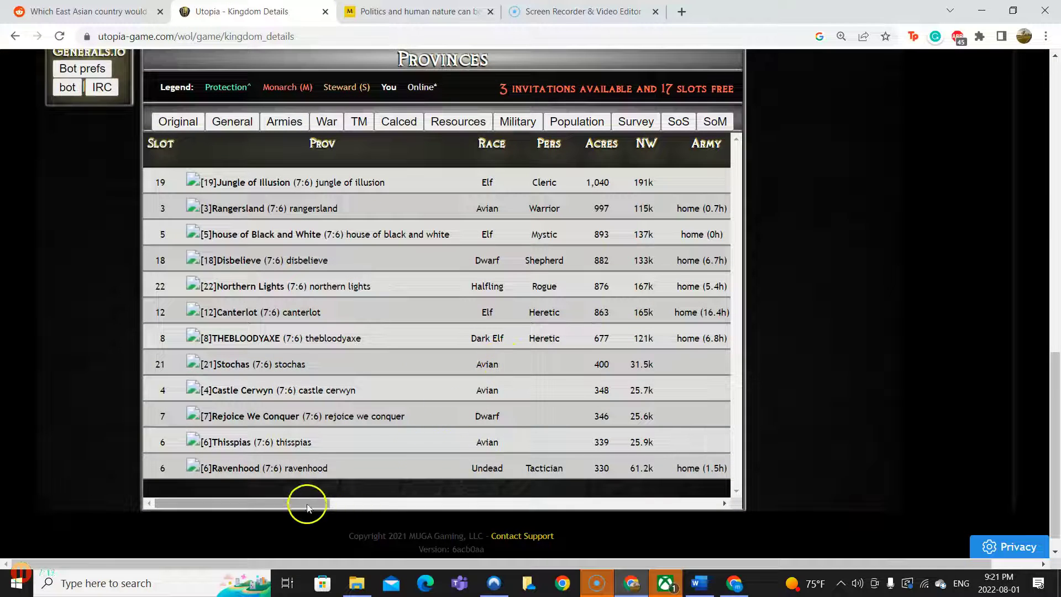
drag(299, 505, 406, 516)
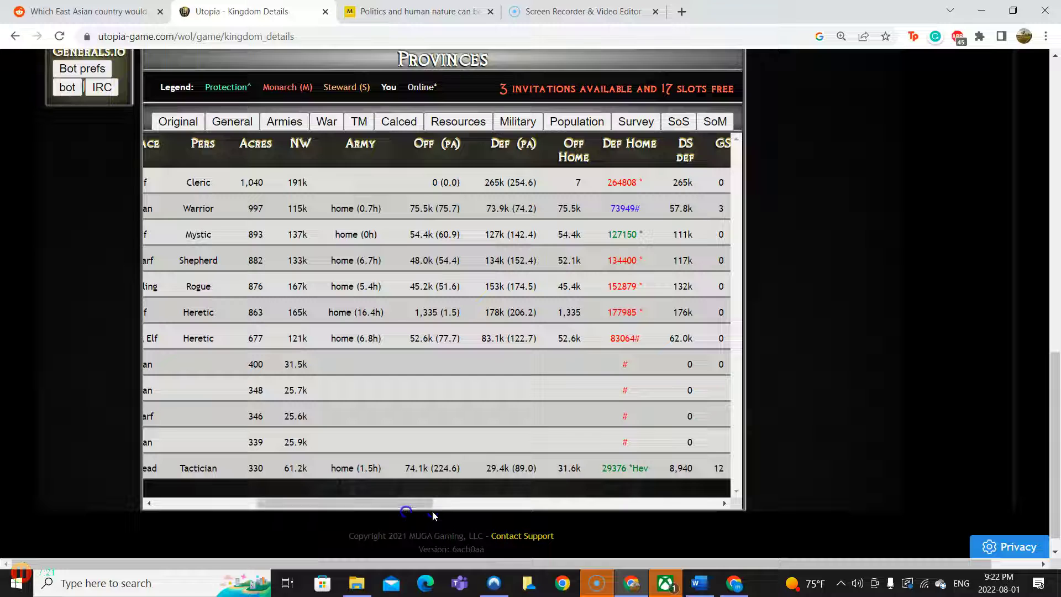
scroll(445, 437, down, 1)
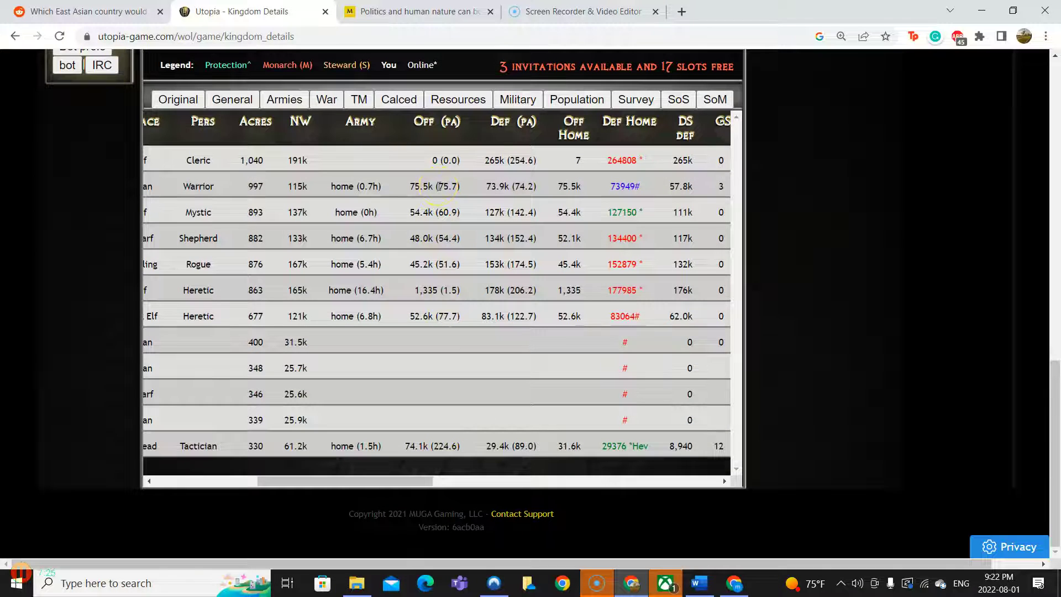
click(430, 290)
drag(395, 481, 121, 474)
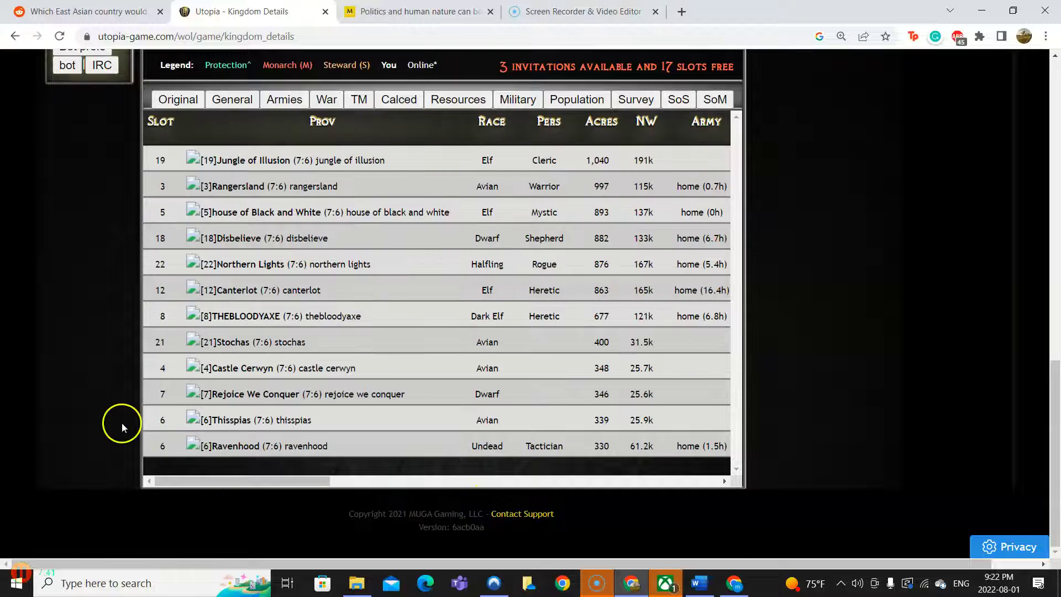
scroll(121, 422, up, 10)
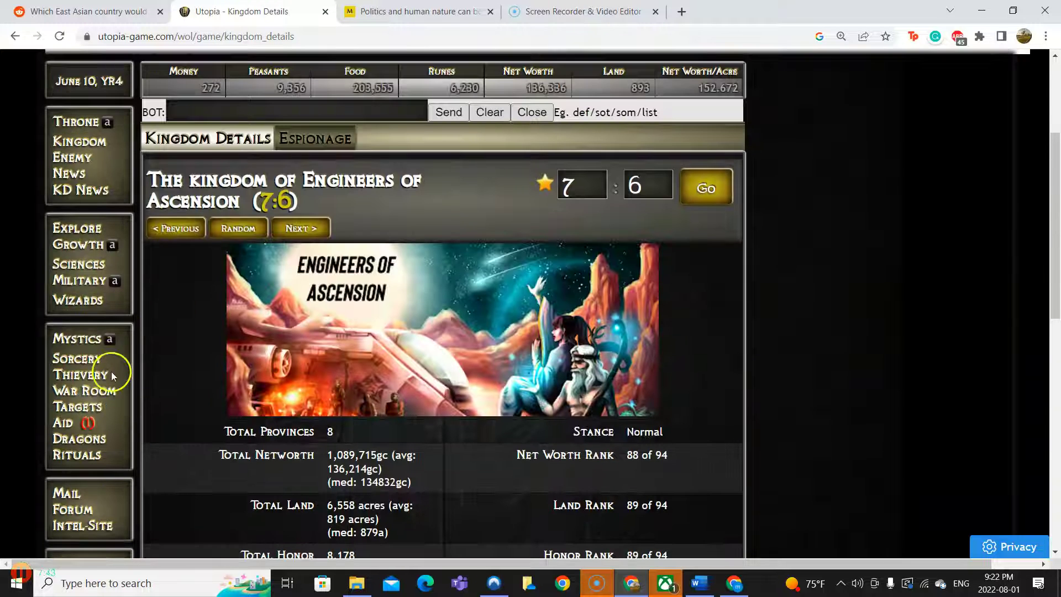
Target 6 Ravenhood (45%) in the War Room to check attack time, then view kingdom news
click(85, 390)
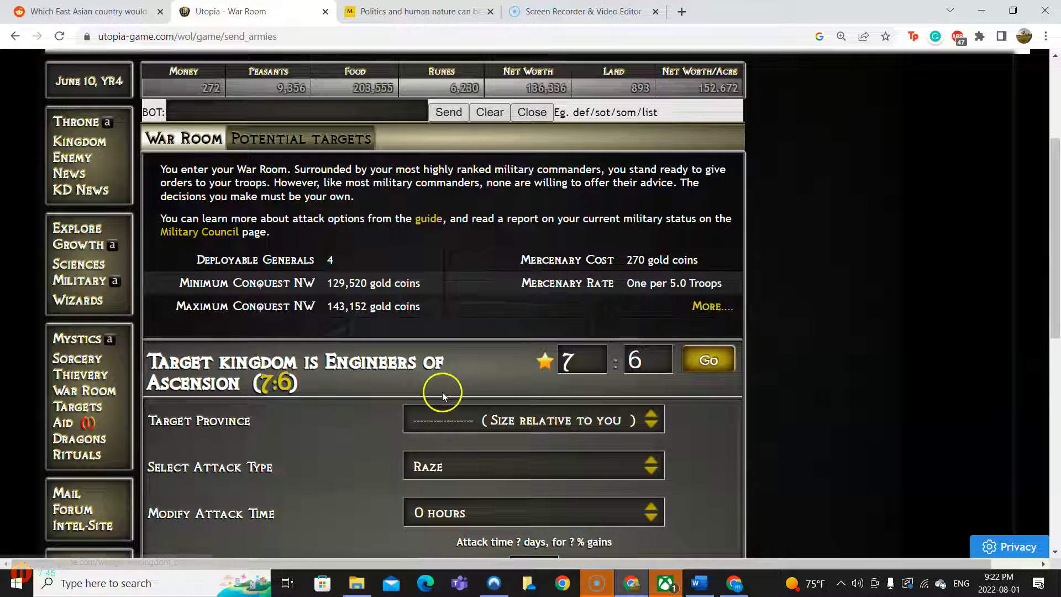
click(464, 421)
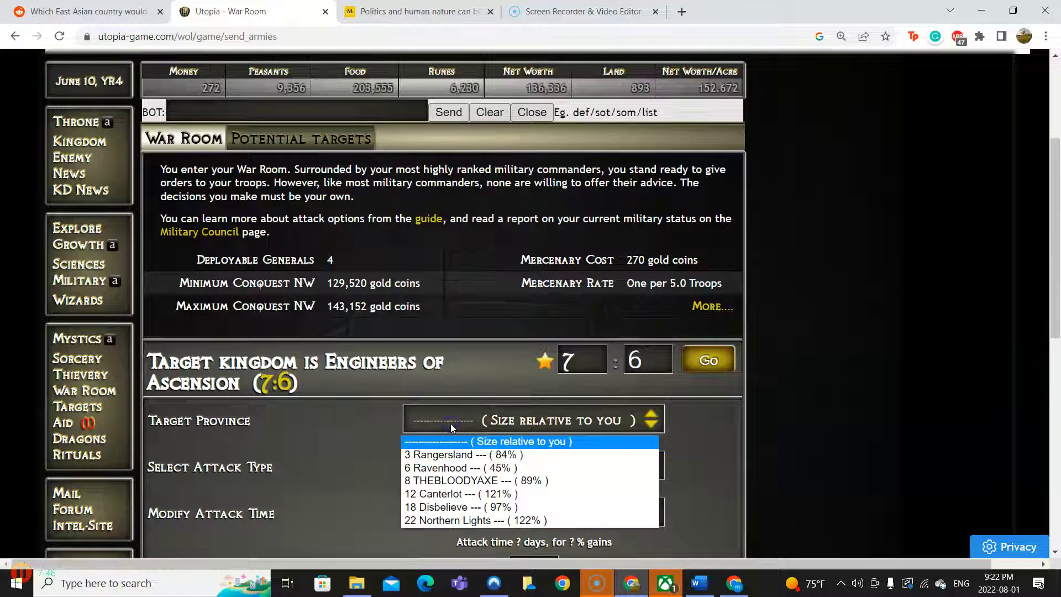
click(459, 467)
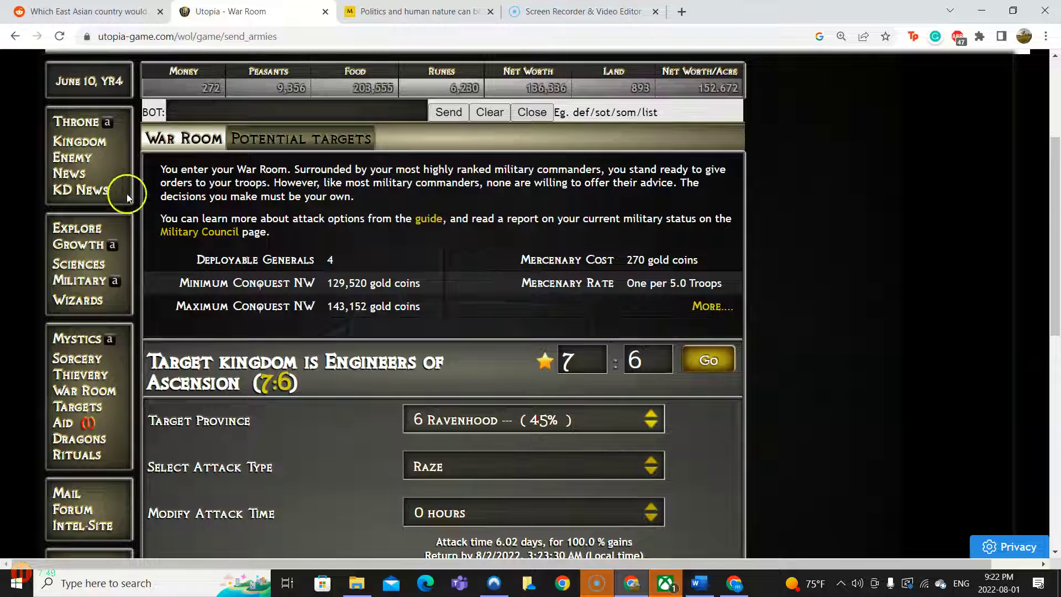
click(76, 192)
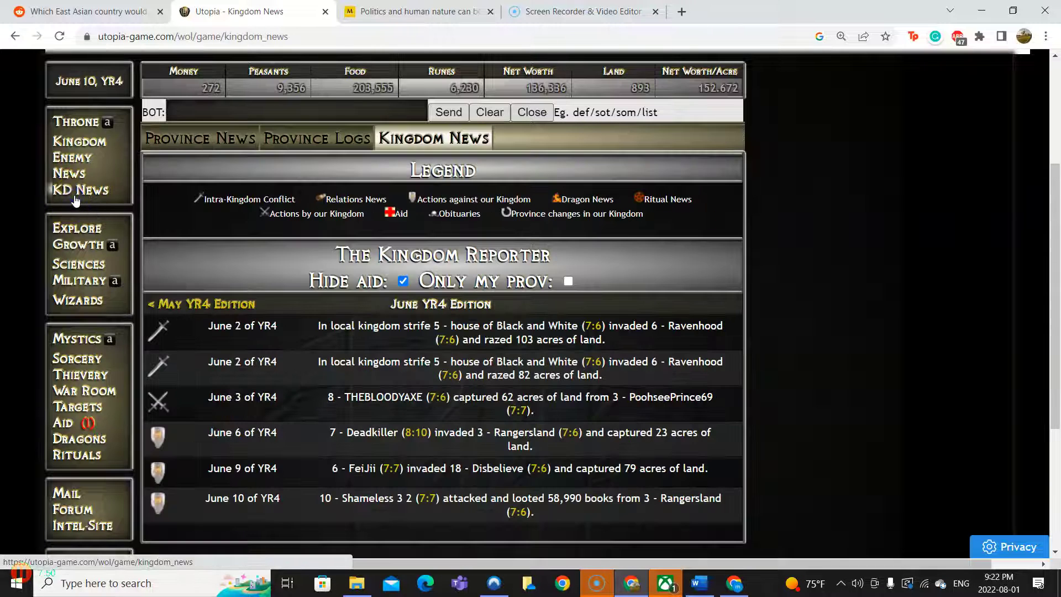
Compare Engineers of Ascension provinces' offence and defence in the provinces table's War view
click(80, 142)
scroll(348, 257, down, 5)
scroll(348, 256, down, 3)
scroll(348, 256, down, 1)
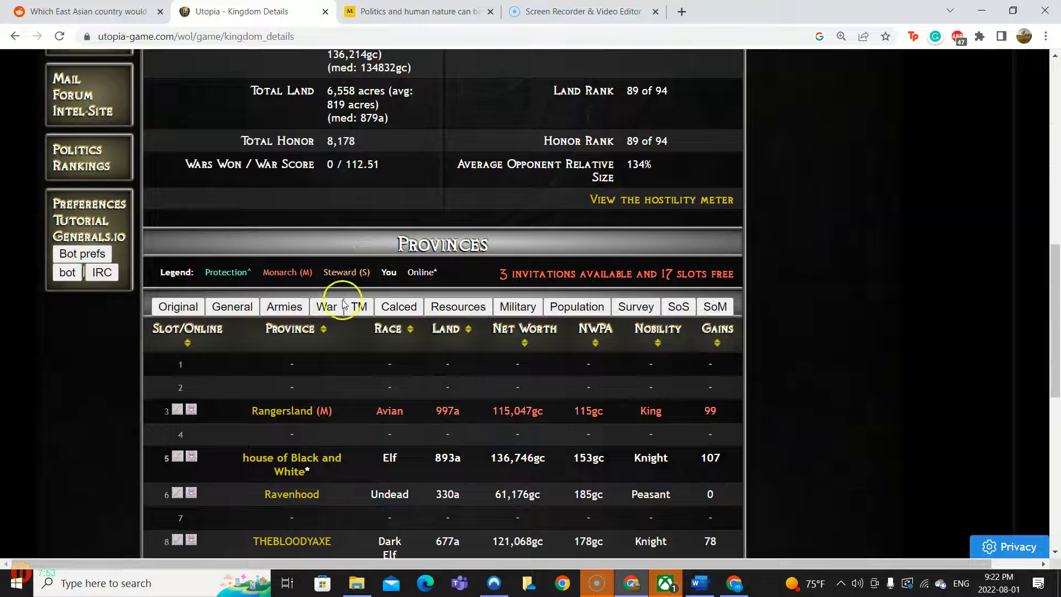
click(326, 303)
scroll(380, 251, down, 3)
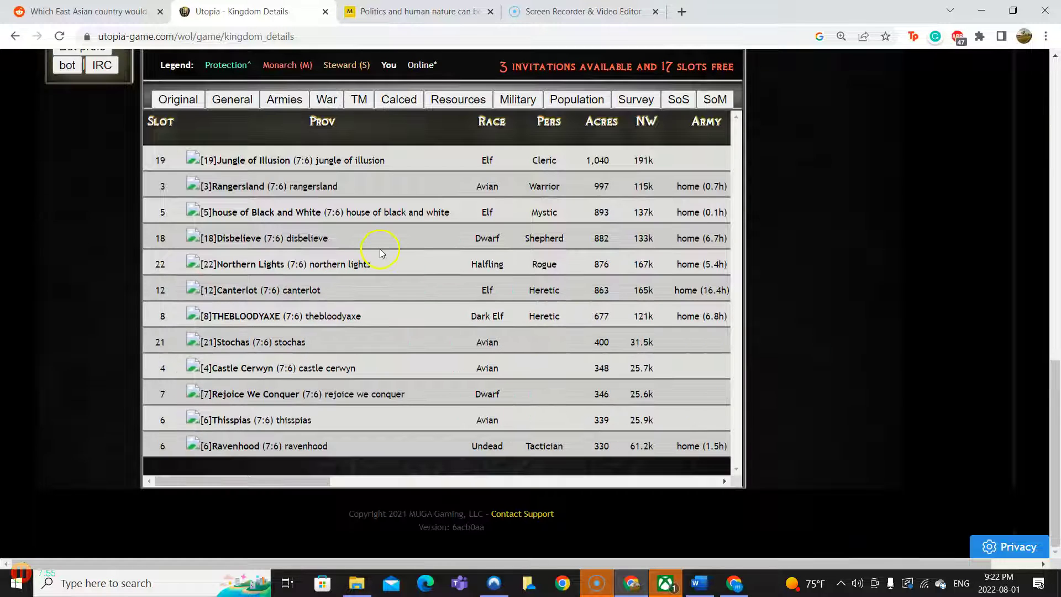
drag(283, 479, 266, 474)
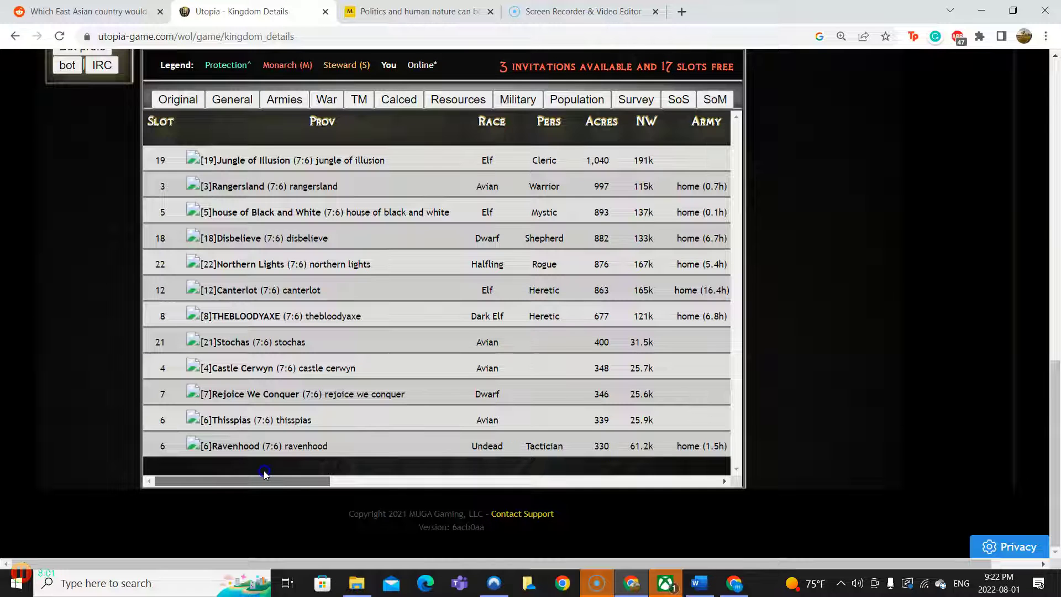
mouse_move(264, 474)
mouse_down()
mouse_move(399, 479)
mouse_move(292, 472)
mouse_up()
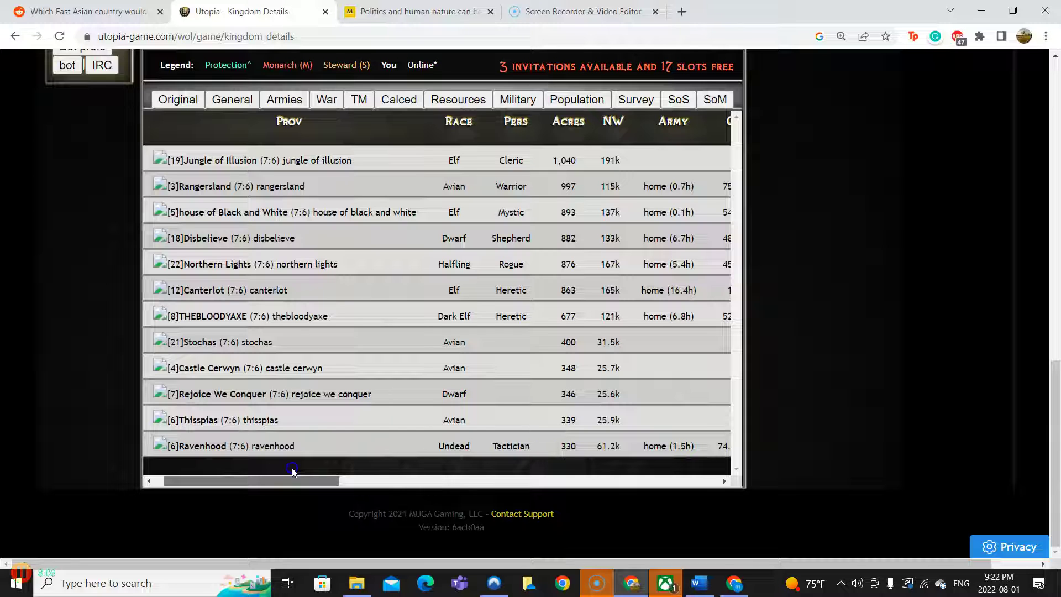
mouse_move(292, 479)
mouse_down()
mouse_move(340, 480)
mouse_move(243, 495)
mouse_move(400, 495)
mouse_move(253, 479)
mouse_move(353, 478)
mouse_up()
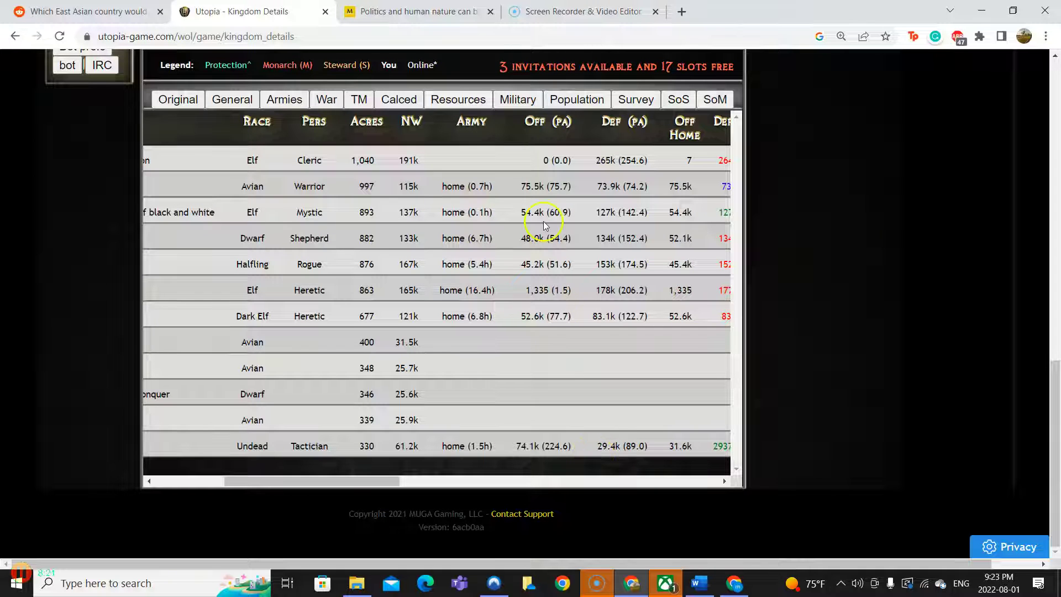
scroll(225, 169, up, 6)
scroll(186, 173, up, 2)
scroll(183, 185, down, 3)
scroll(183, 186, down, 5)
scroll(183, 185, up, 3)
scroll(183, 186, up, 5)
scroll(183, 186, up, 3)
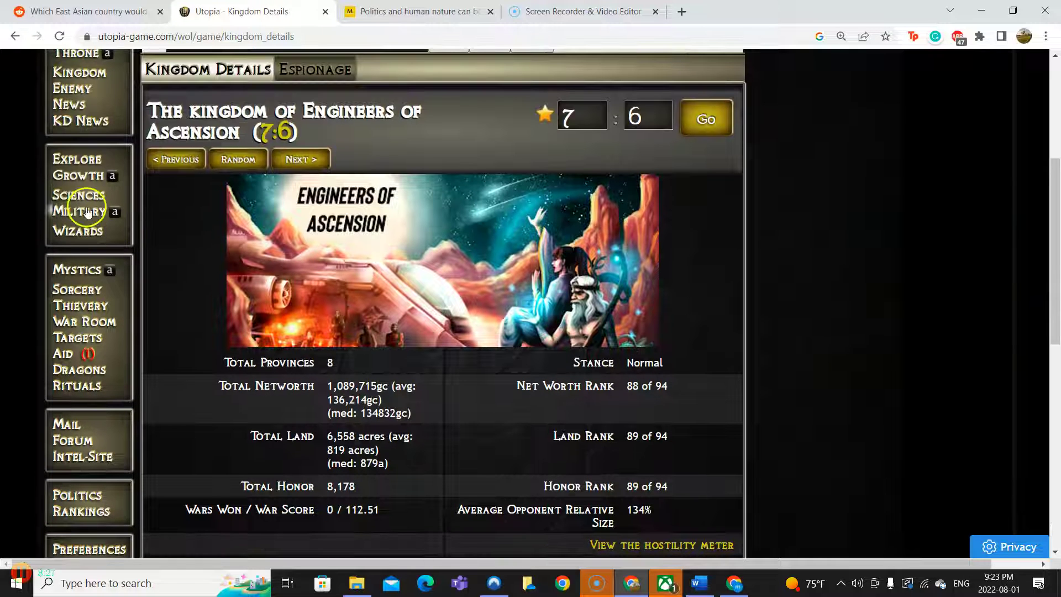
Enter the soldier and ranger amounts for a raze in the War Room
click(84, 322)
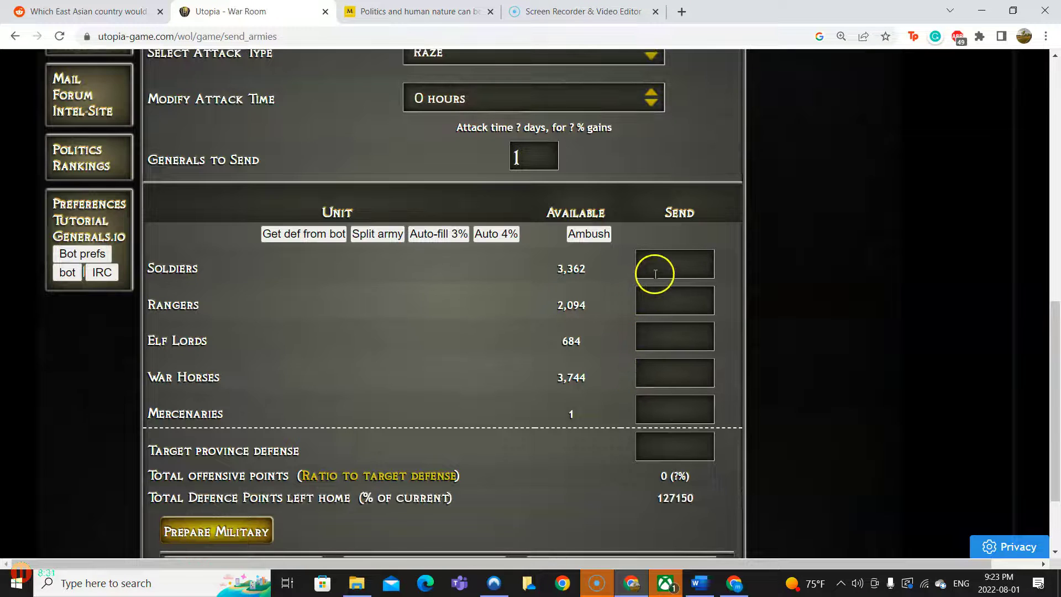
click(645, 274)
text(3362)
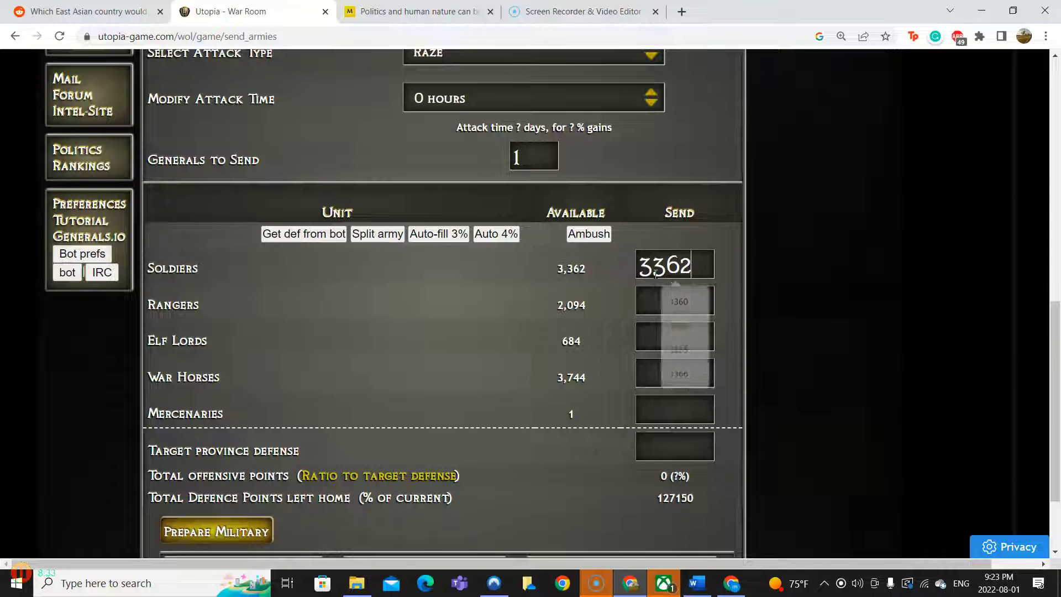
click(665, 312)
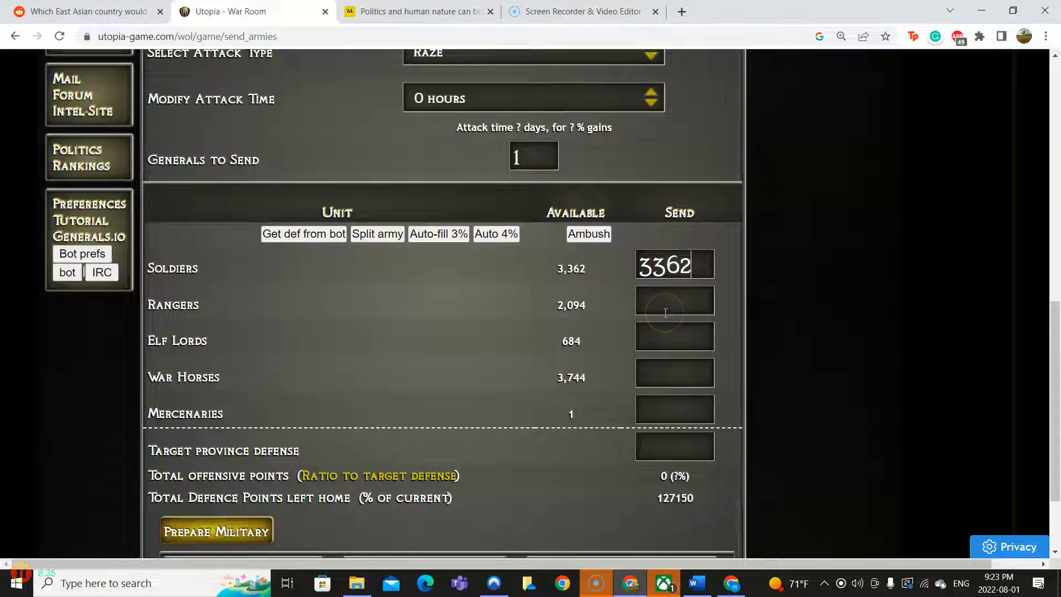
click(678, 309)
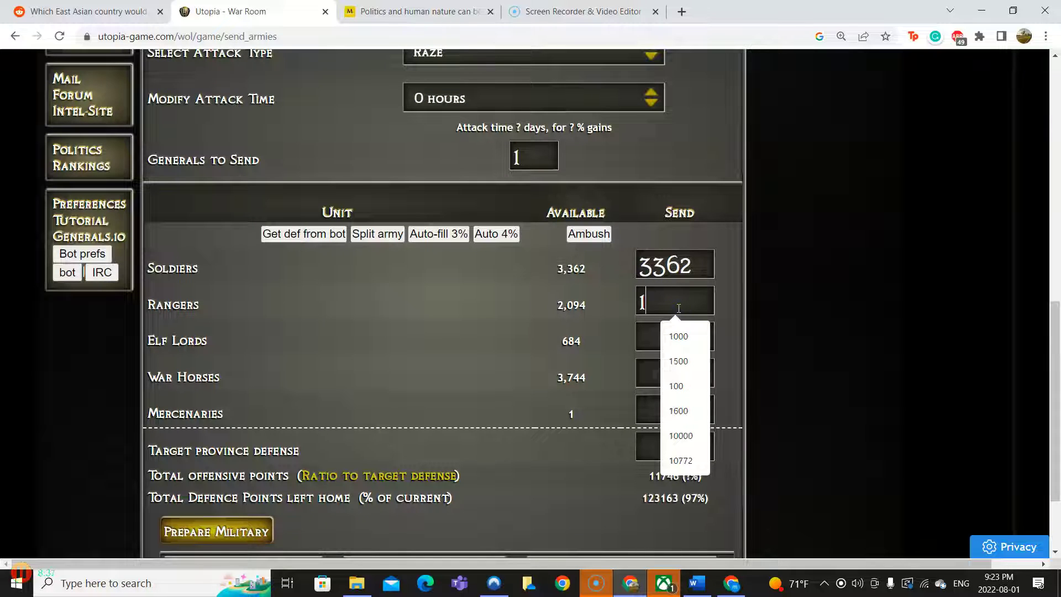
text(104)
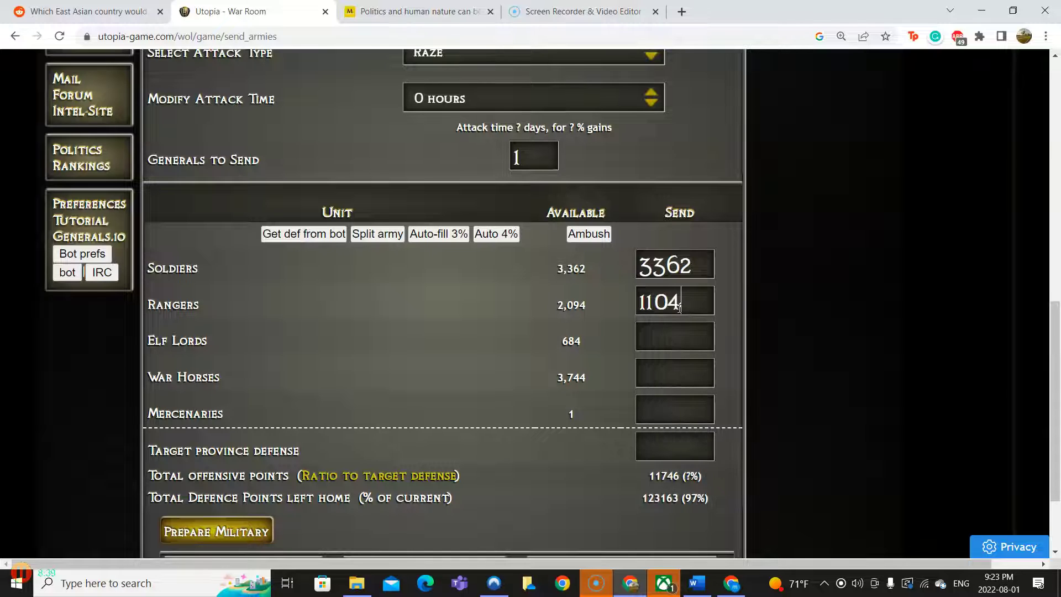
key(BackSpace)
key(BackSpace)
key(BackSpace)
text(94)
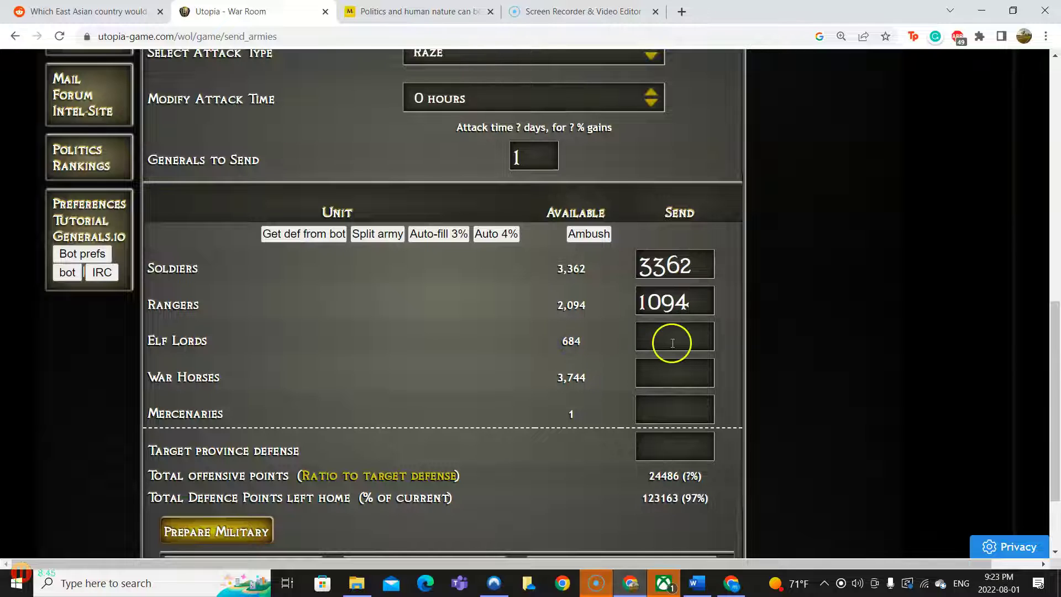
Enter the elf lord, war horse, mercenary and general counts for the attack
click(673, 341)
text(38)
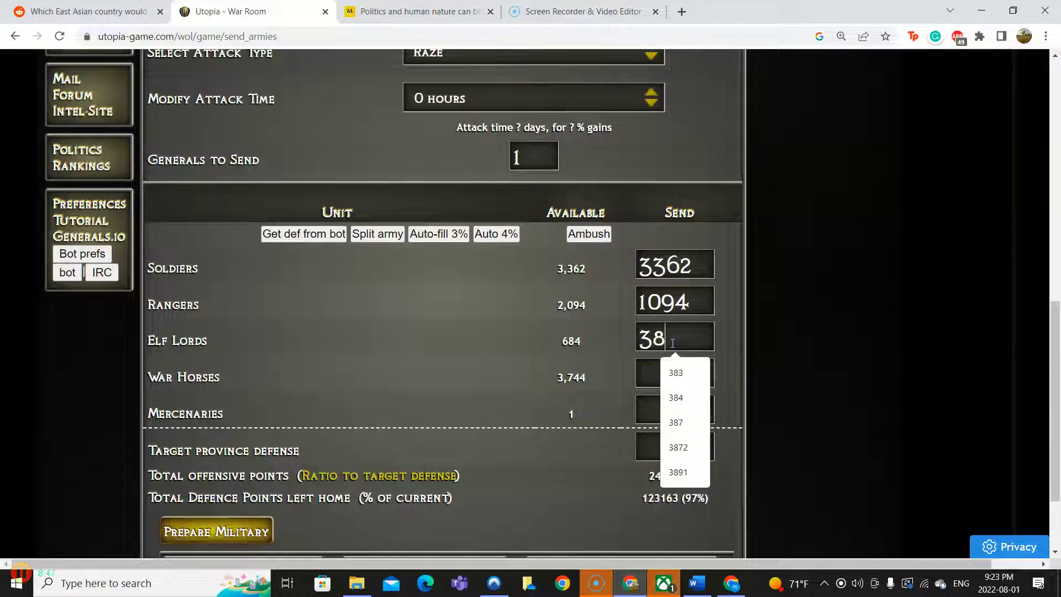
text(4)
click(665, 375)
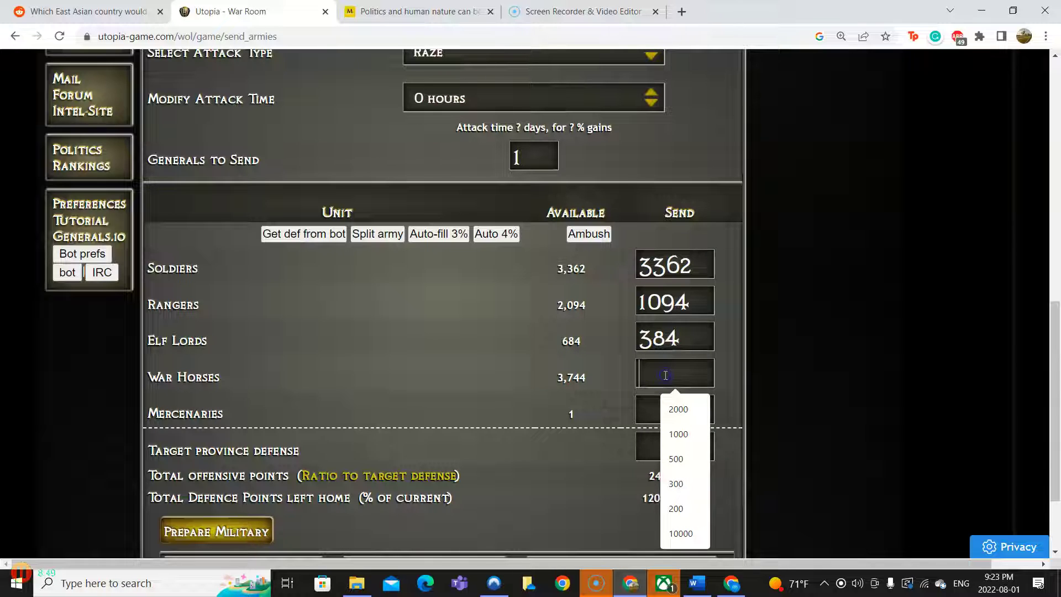
click(669, 340)
text(4)
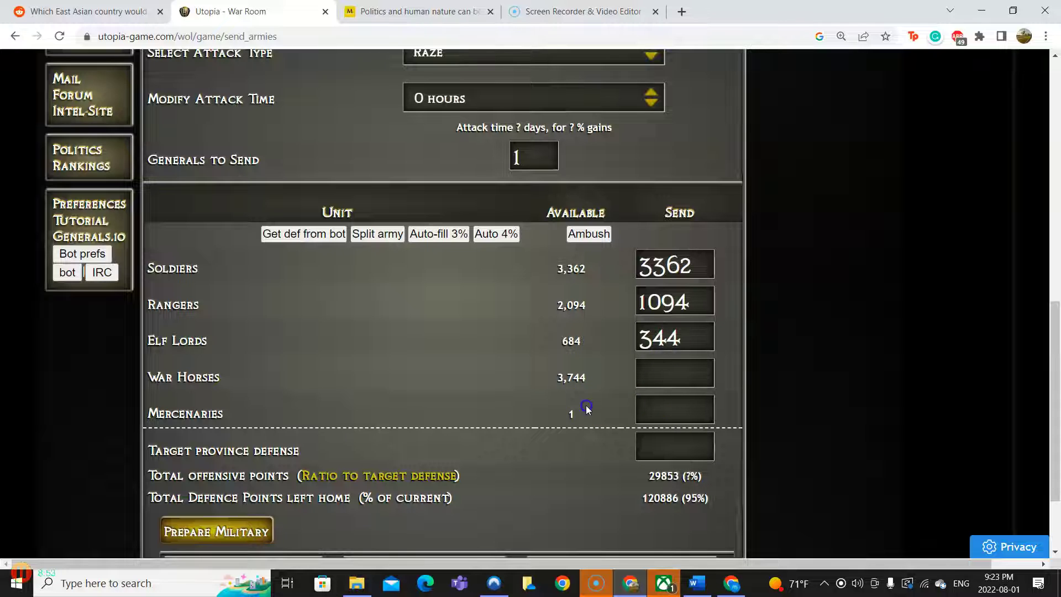
click(669, 375)
click(669, 375)
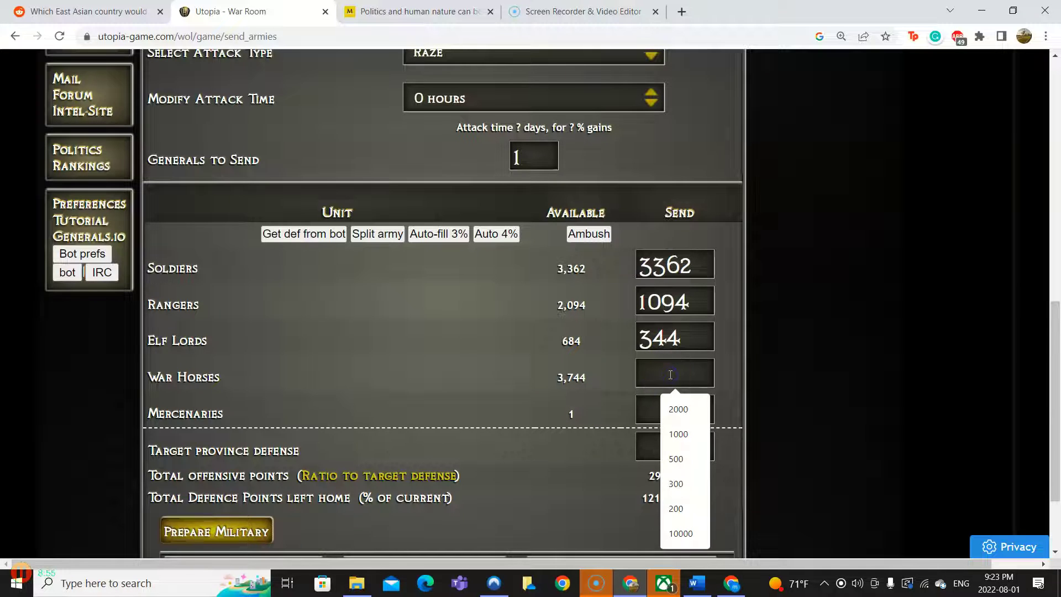
text(1)
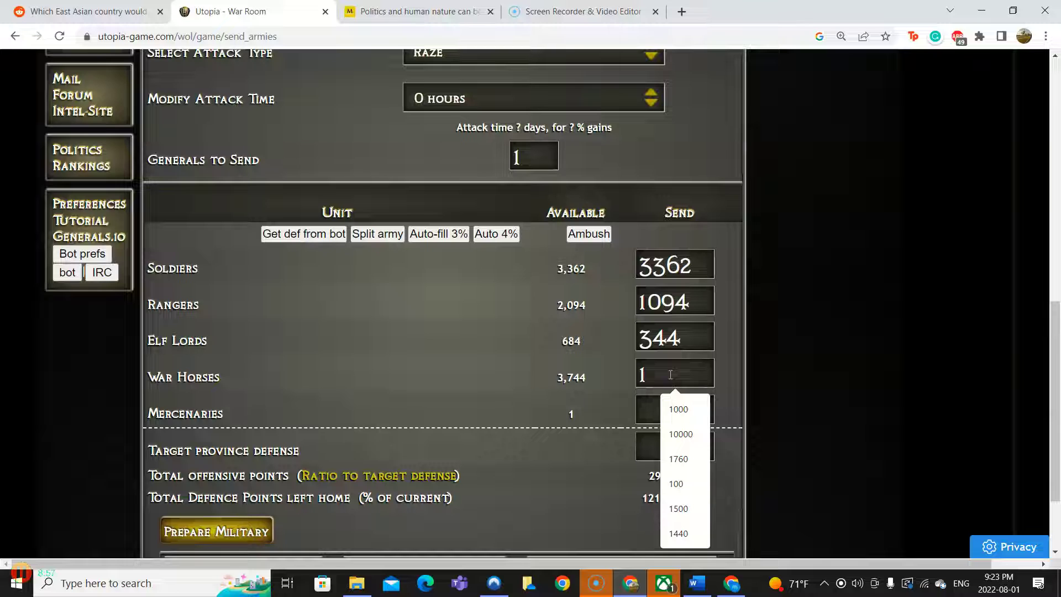
key(BackSpace)
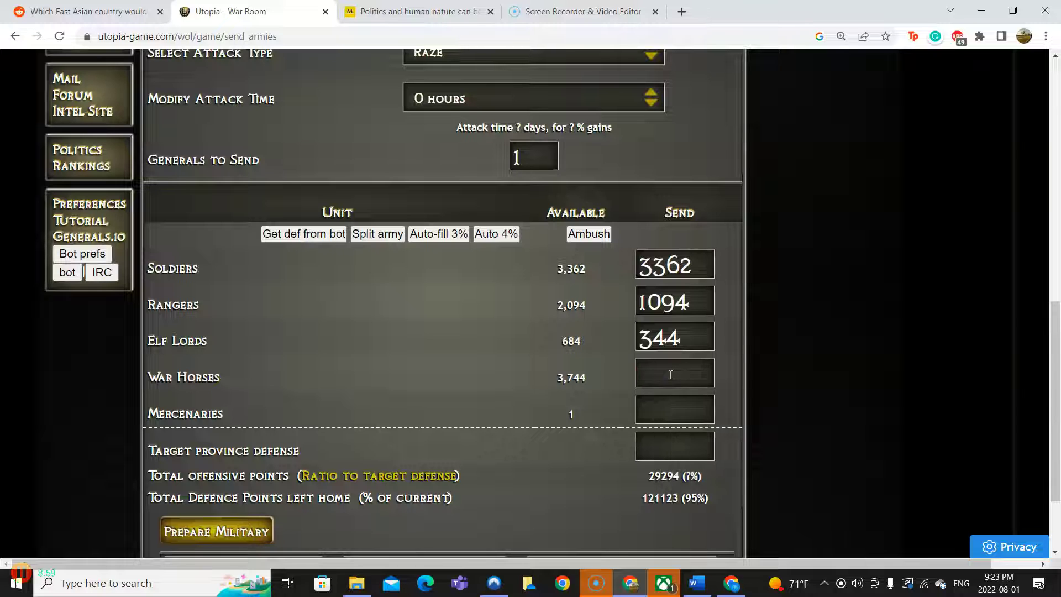
text(2000)
click(674, 407)
text(1)
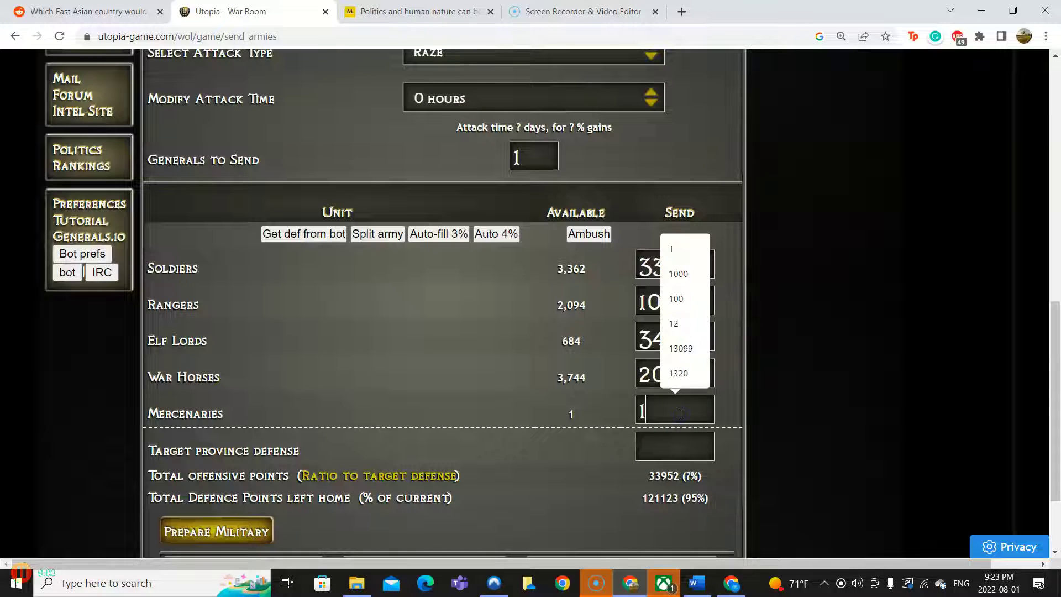
scroll(570, 340, up, 2)
click(530, 230)
key(BackSpace)
scroll(531, 230, up, 2)
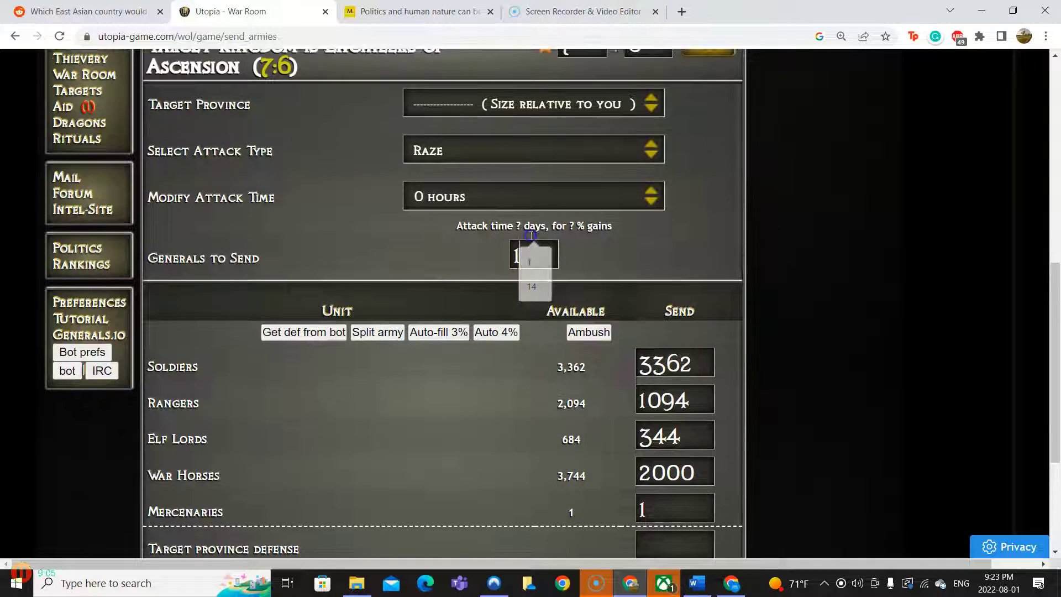
text(2)
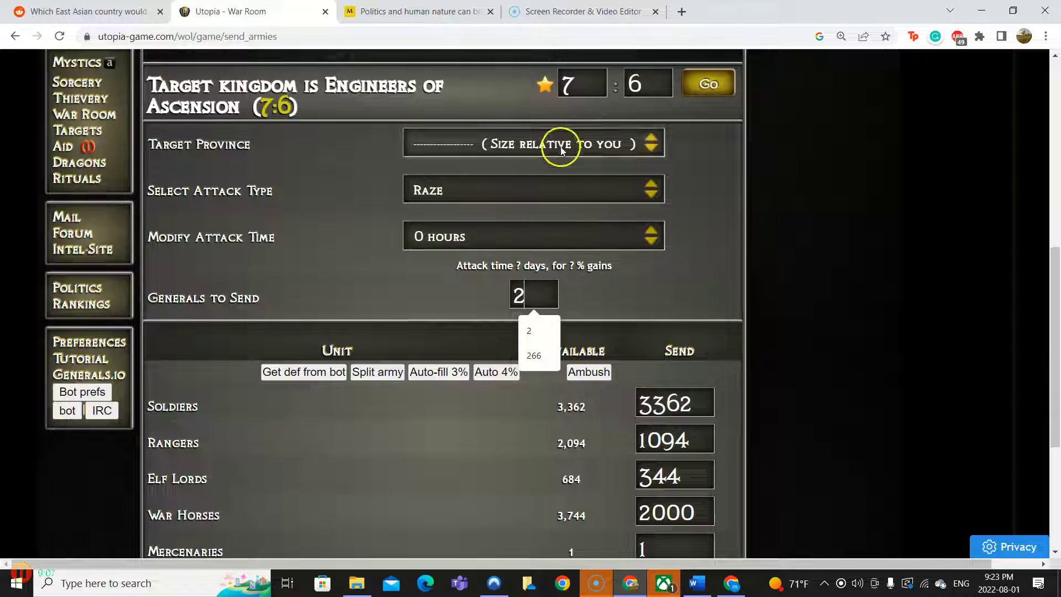
Target Ravenhood and send the raze, which wins with 35,419 offence and burns 66 acres
click(564, 143)
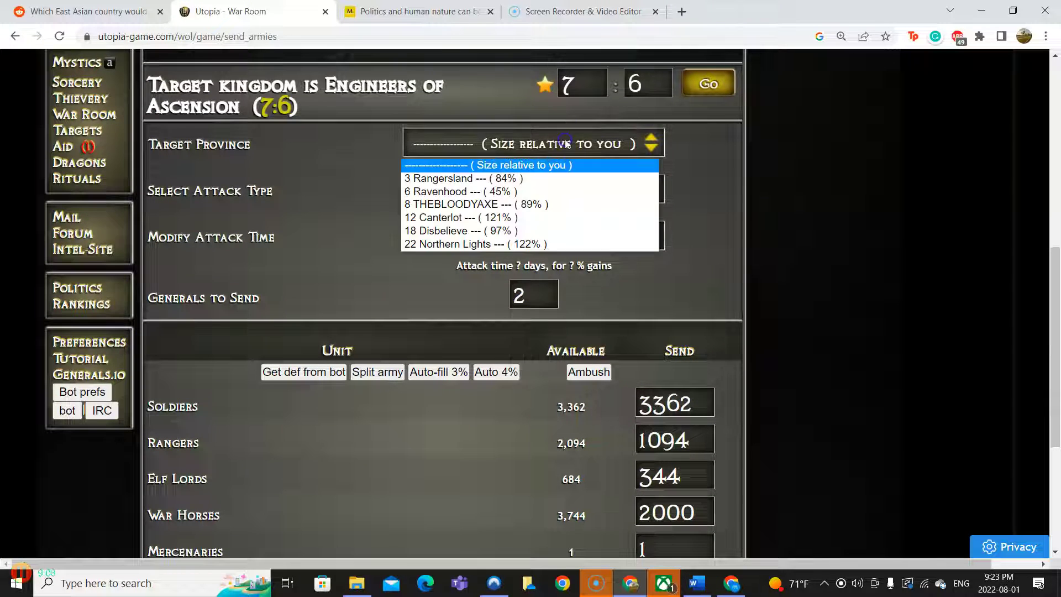
click(539, 192)
scroll(489, 241, down, 3)
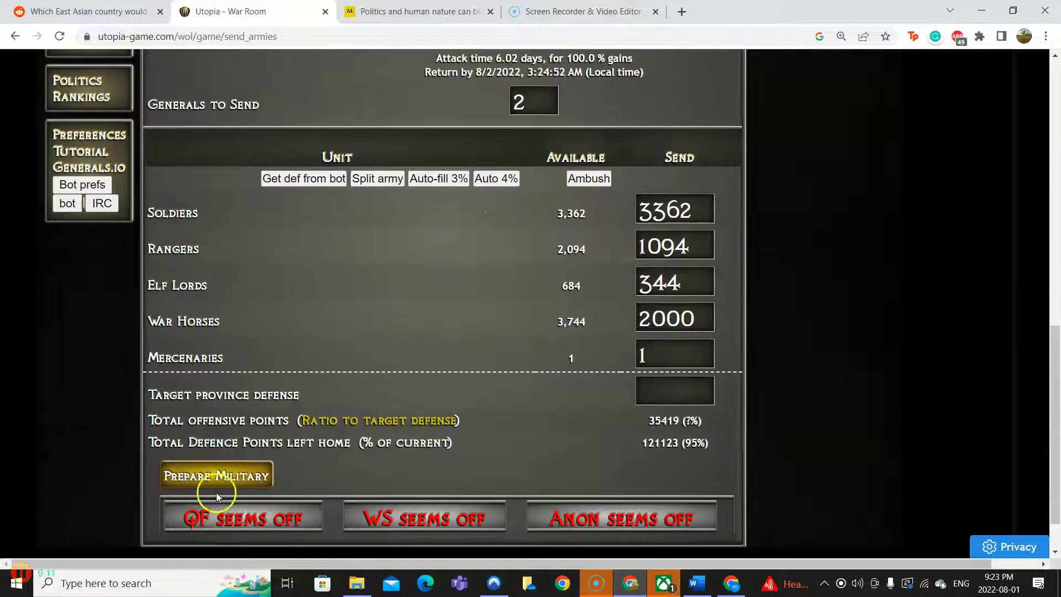
click(217, 476)
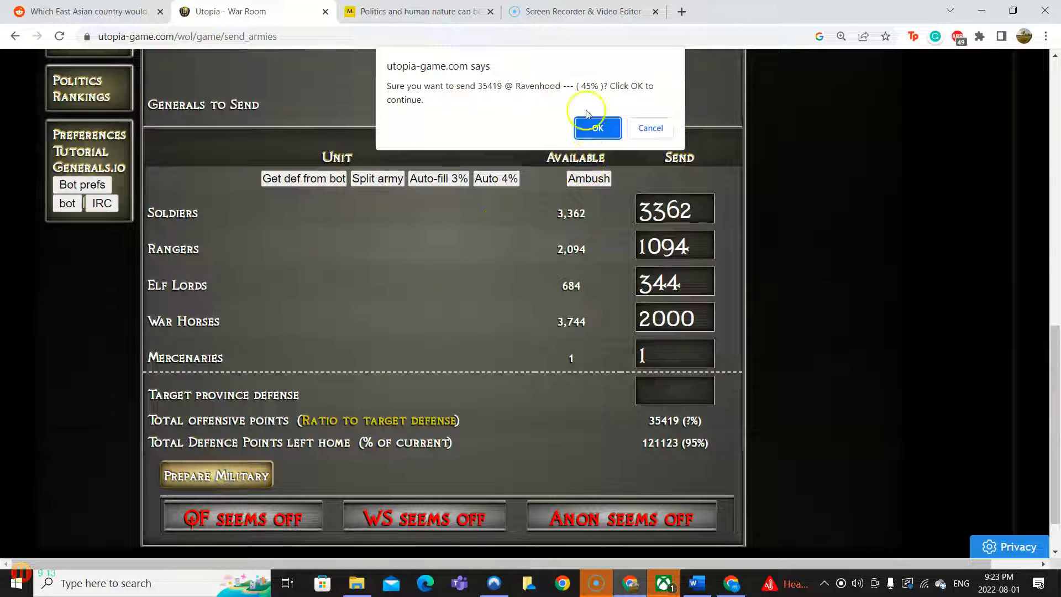
click(597, 128)
scroll(483, 325, up, 3)
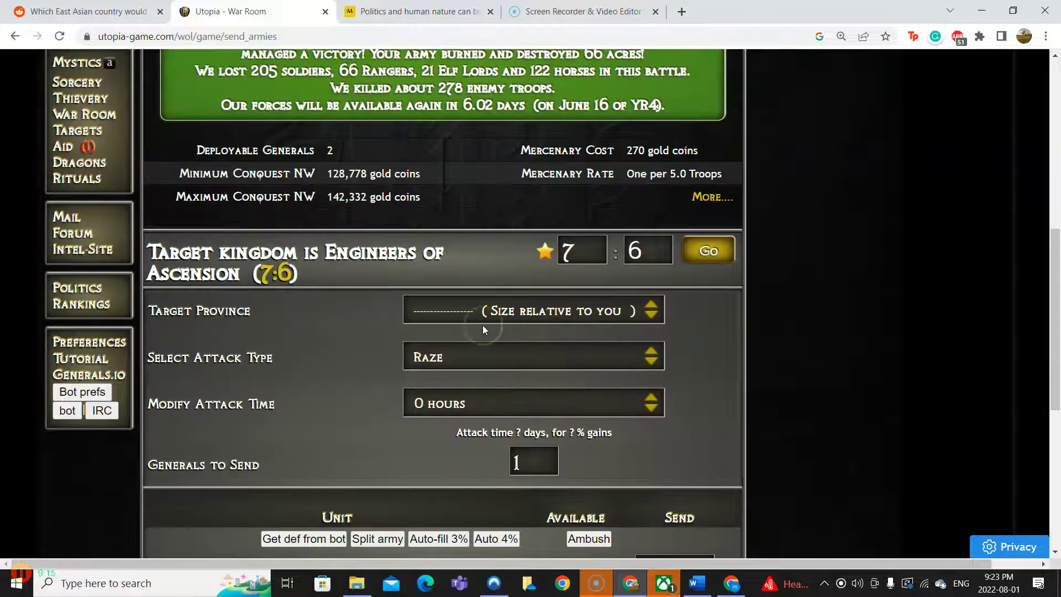
scroll(483, 325, down, 3)
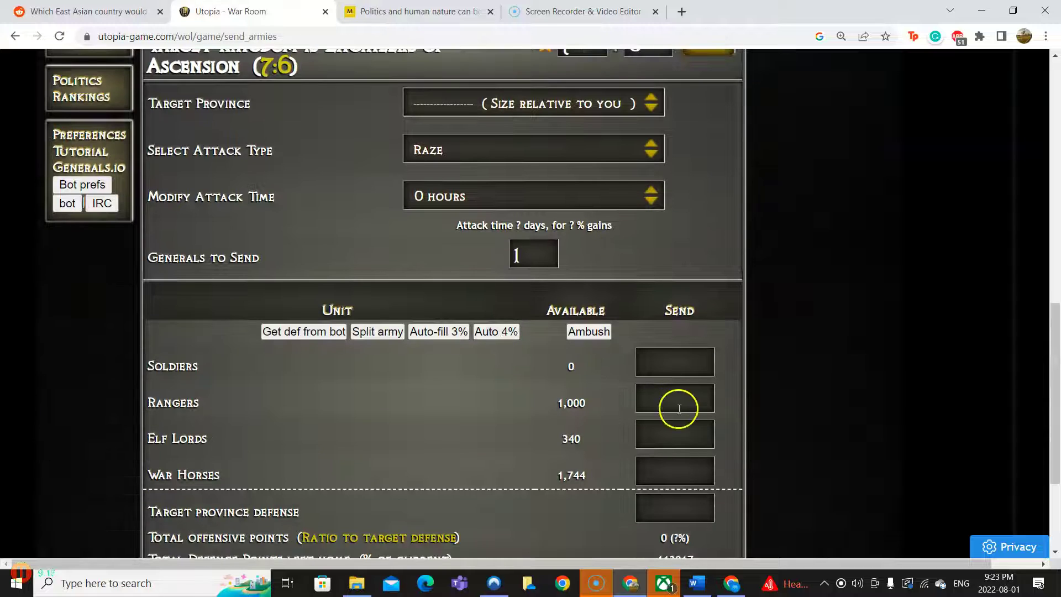
Set 1000 Rangers, 340 Elf Lords, 1340 War Horses and 2 generals
click(678, 408)
text(1000)
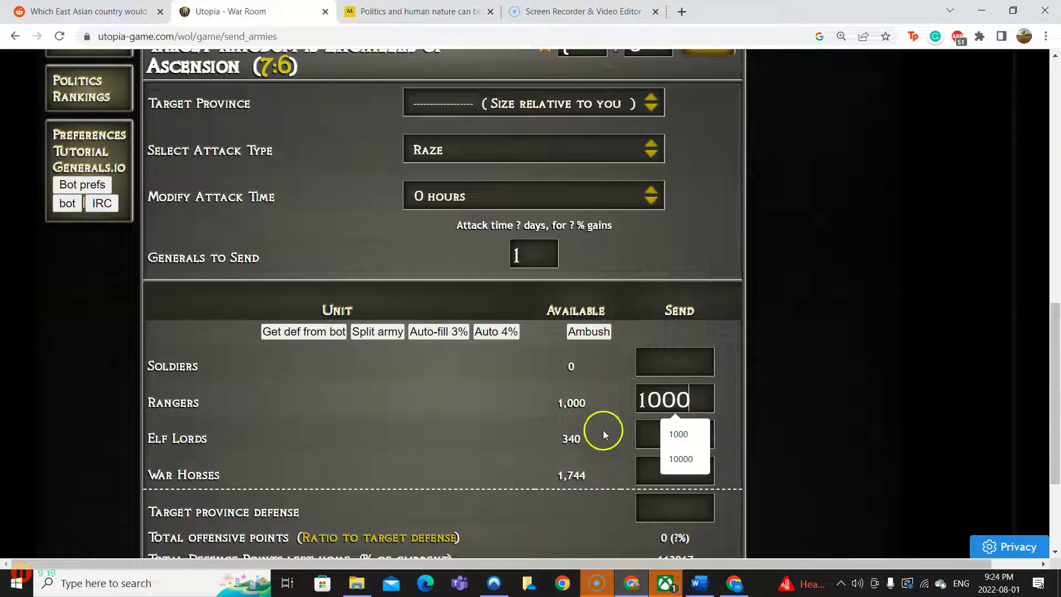
click(647, 448)
text(340)
click(667, 479)
text(17)
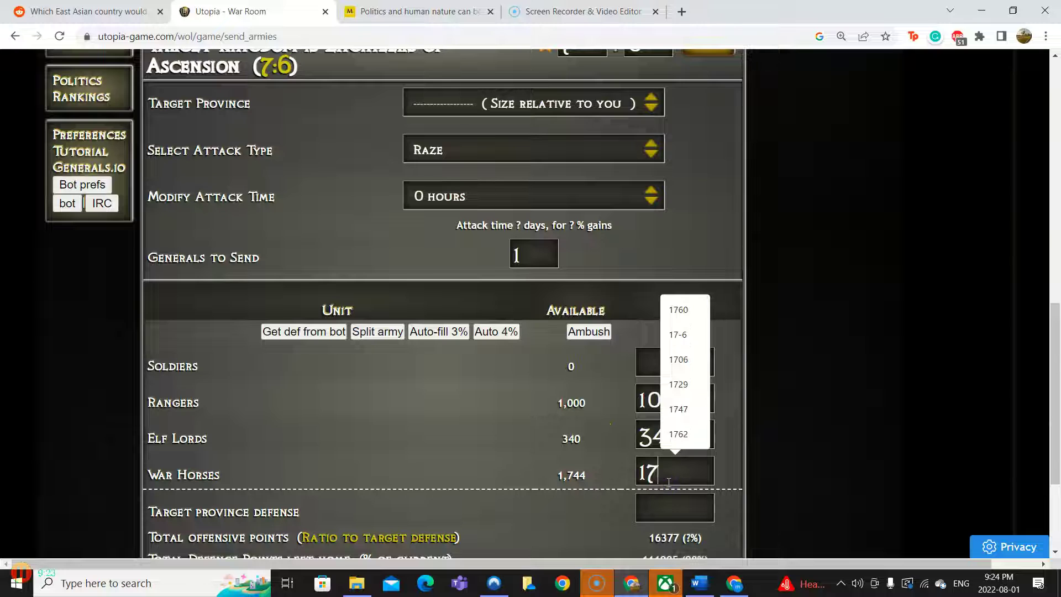
text(44)
scroll(617, 450, up, 2)
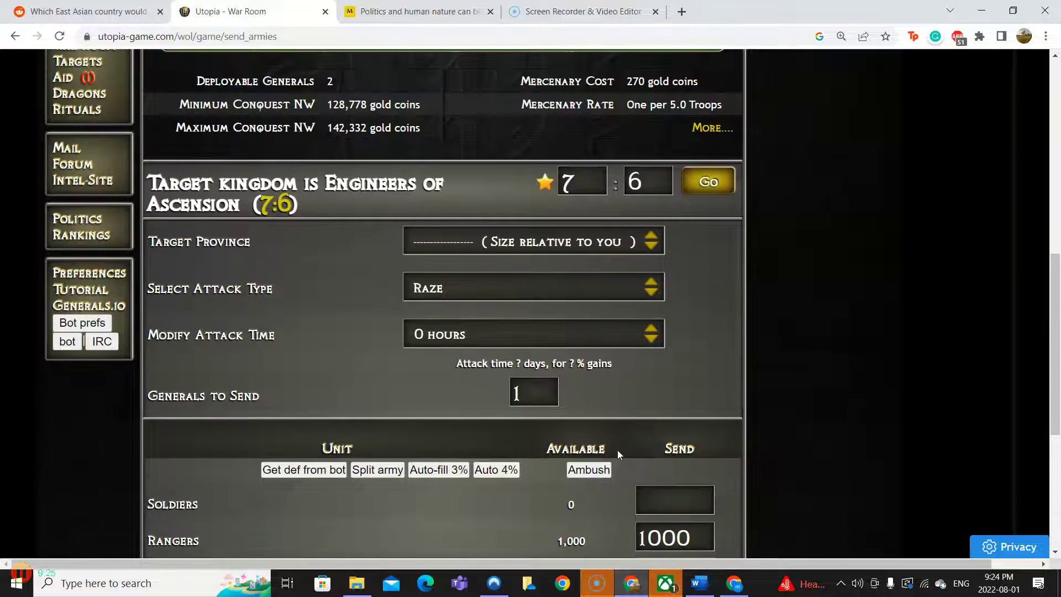
click(533, 392)
key(BackSpace)
text(2)
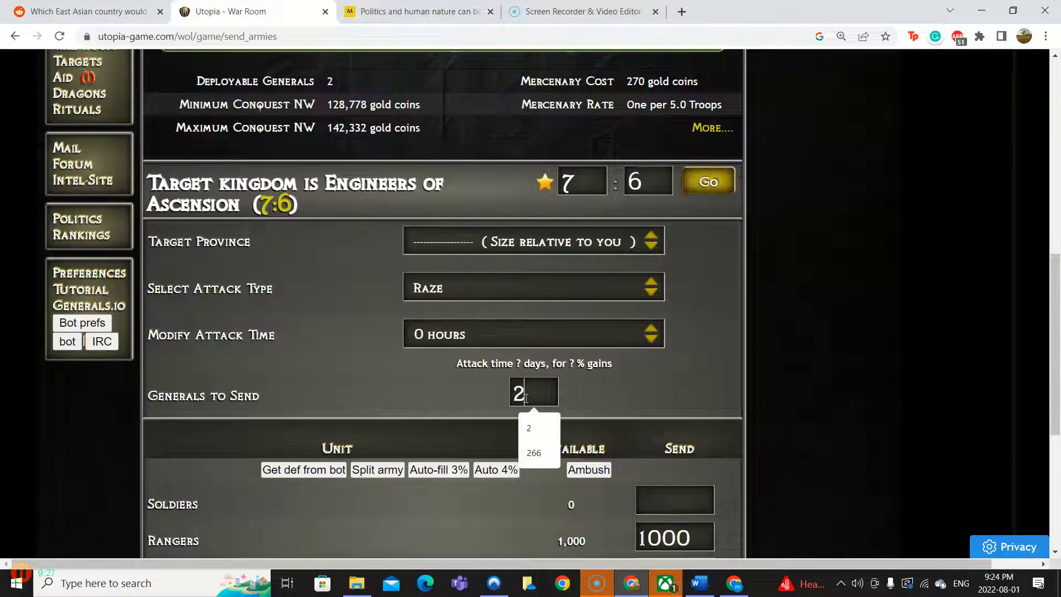
Choose Ravenhood as the target and adjust the War Horses amount
click(557, 245)
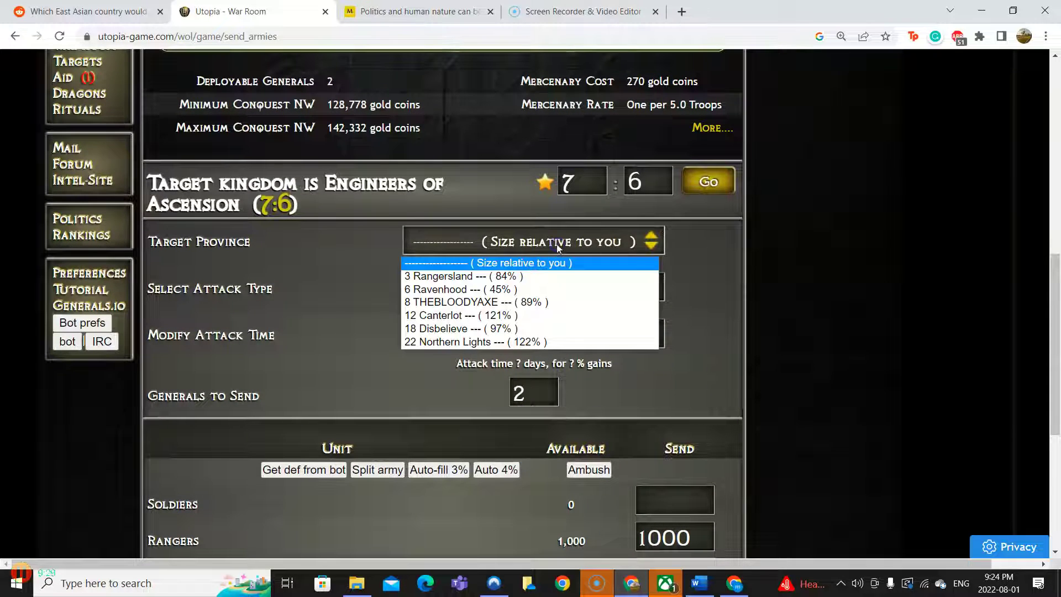
click(533, 285)
scroll(533, 286, down, 3)
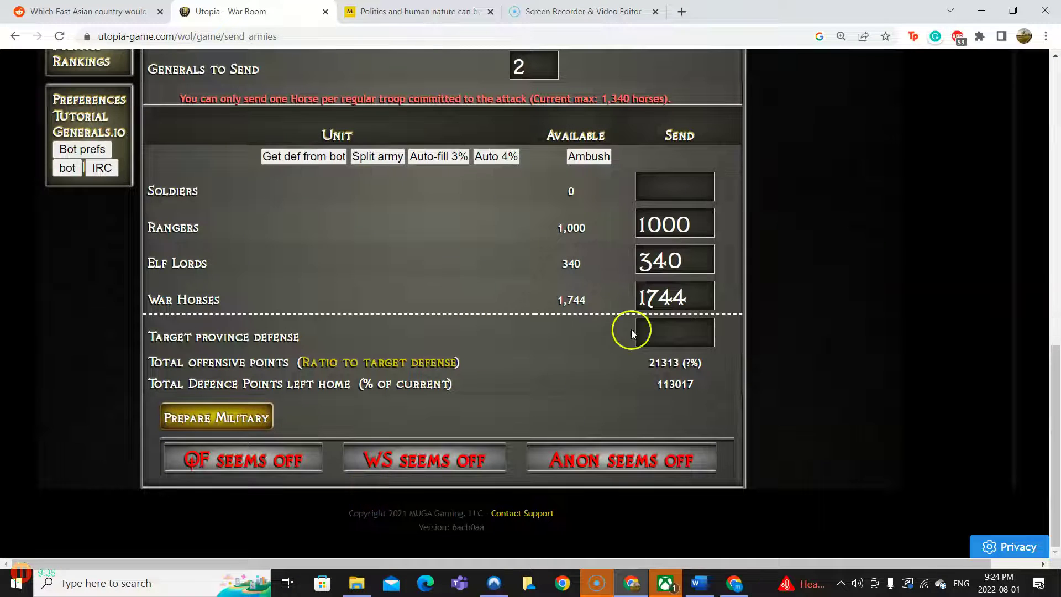
click(652, 298)
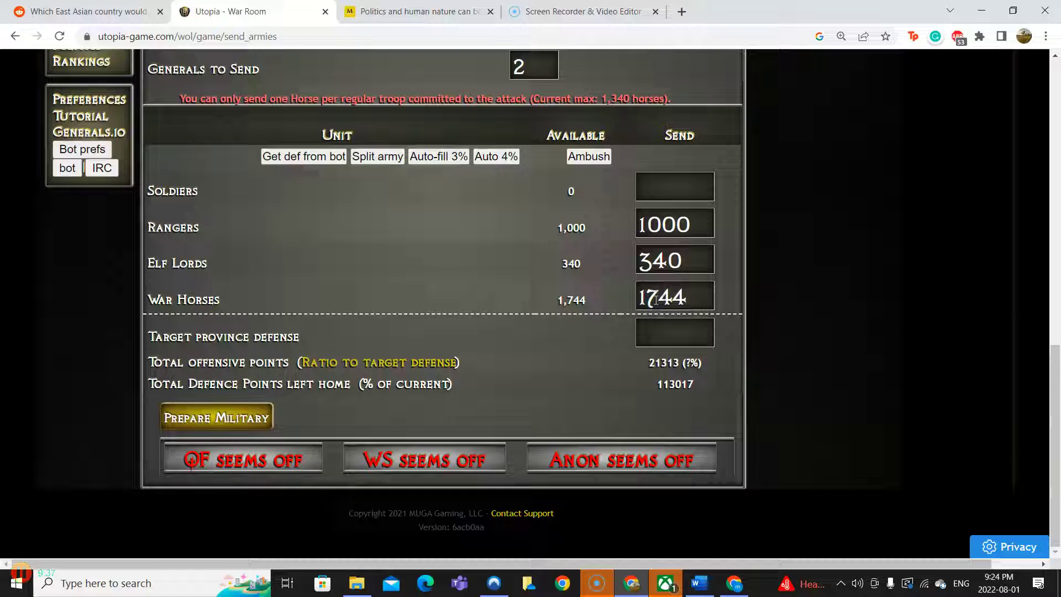
key(BackSpace)
text(3)
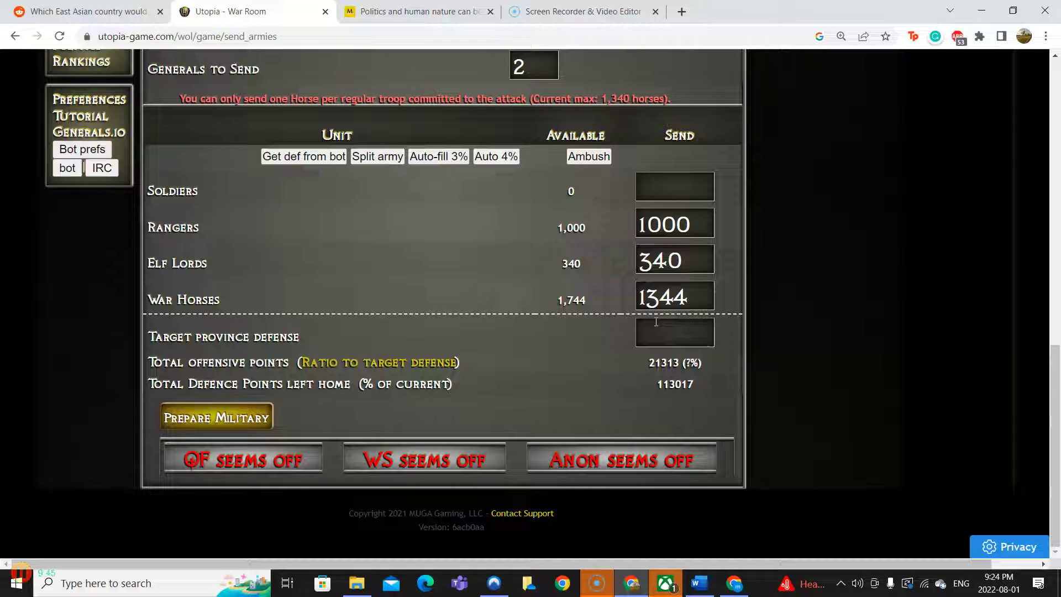
Try launching, trim War Horses again, and prepare the attack on Ravenhood
click(232, 410)
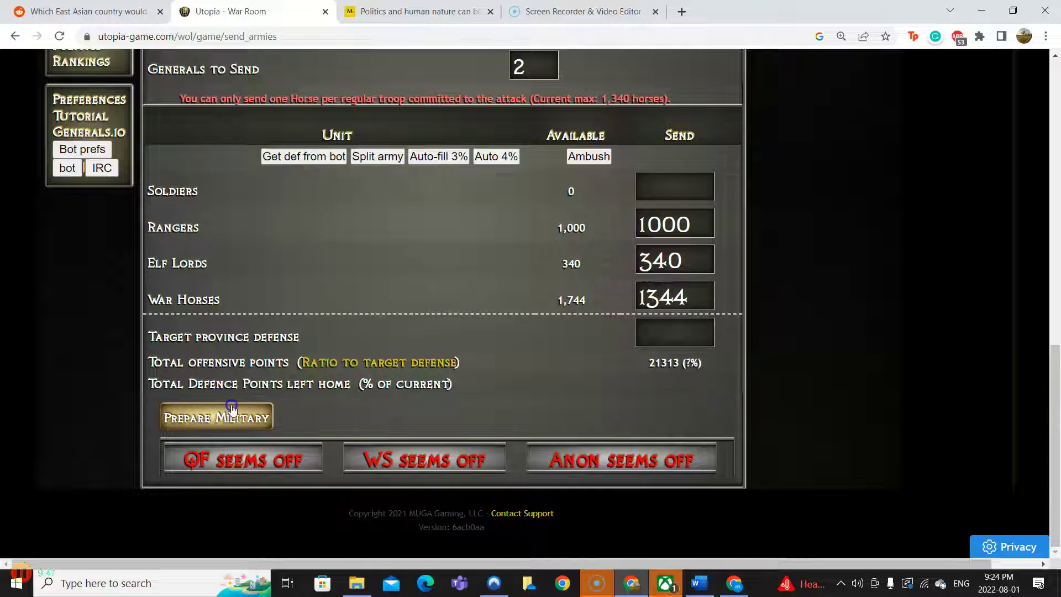
click(597, 128)
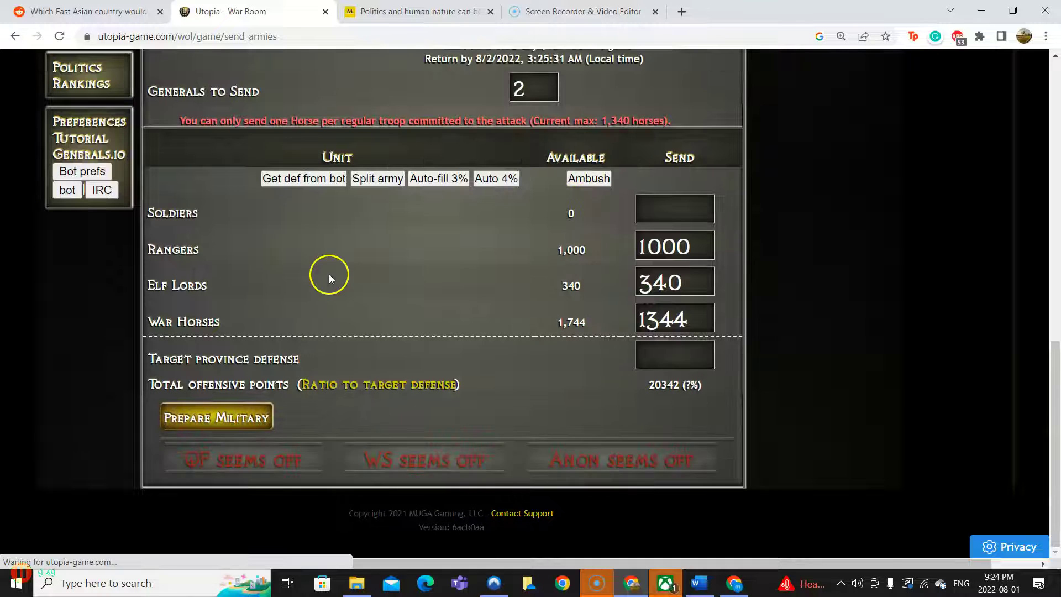
click(706, 303)
key(BackSpace)
text(0)
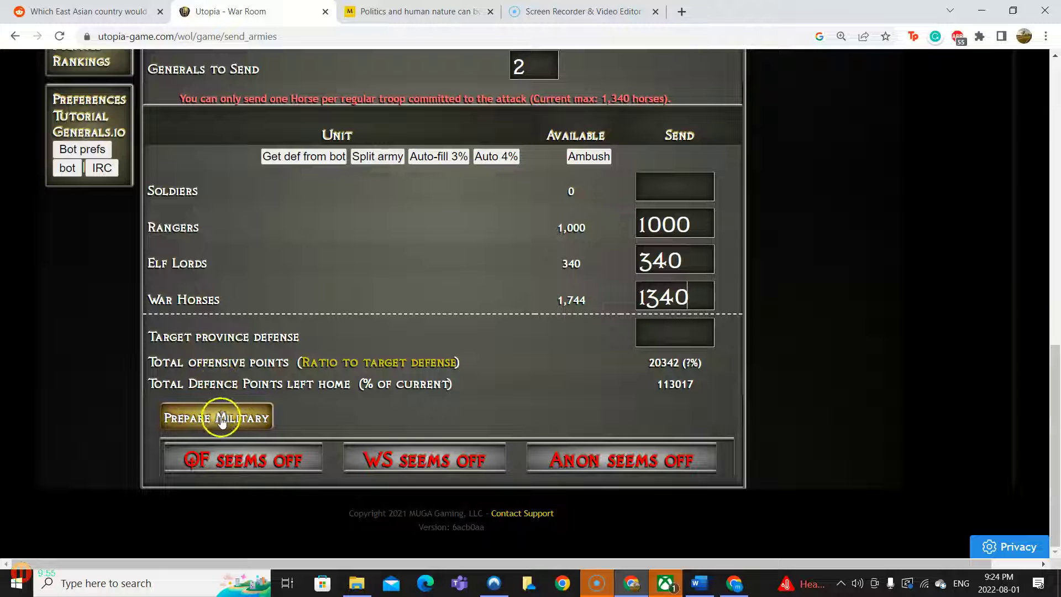
click(216, 417)
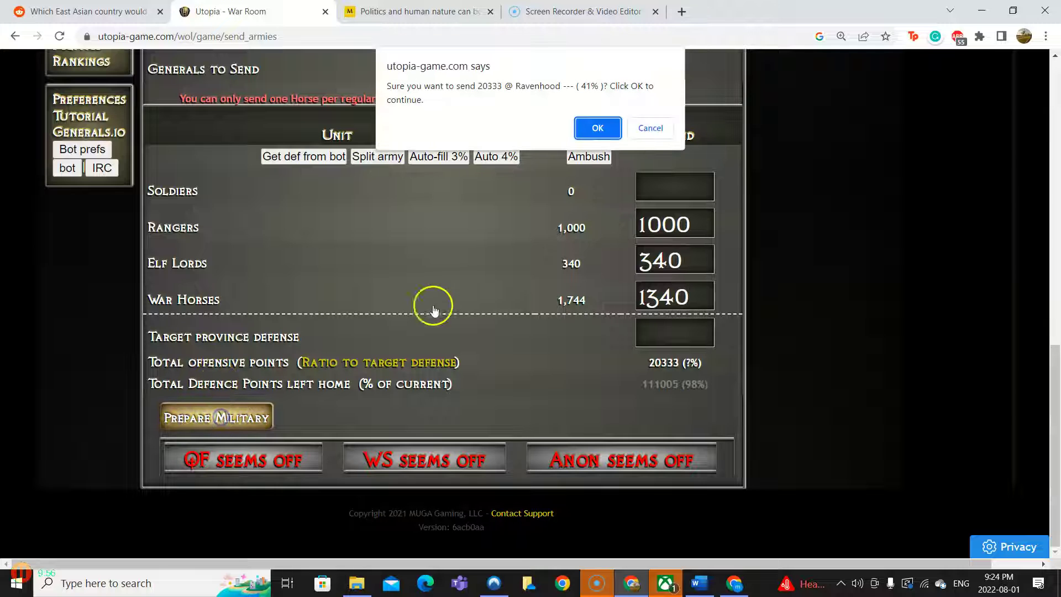
Confirm the second attack, which fails, losing 74 rangers, 25 elf lords and 100 horses
click(597, 128)
scroll(347, 294, up, 3)
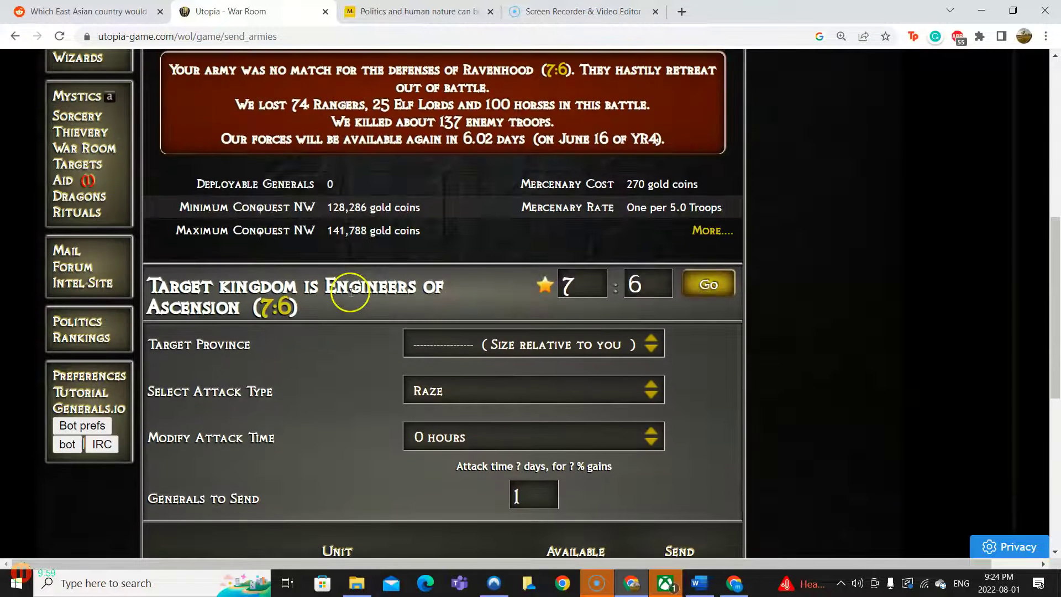
scroll(351, 292, down, 4)
scroll(350, 293, down, 4)
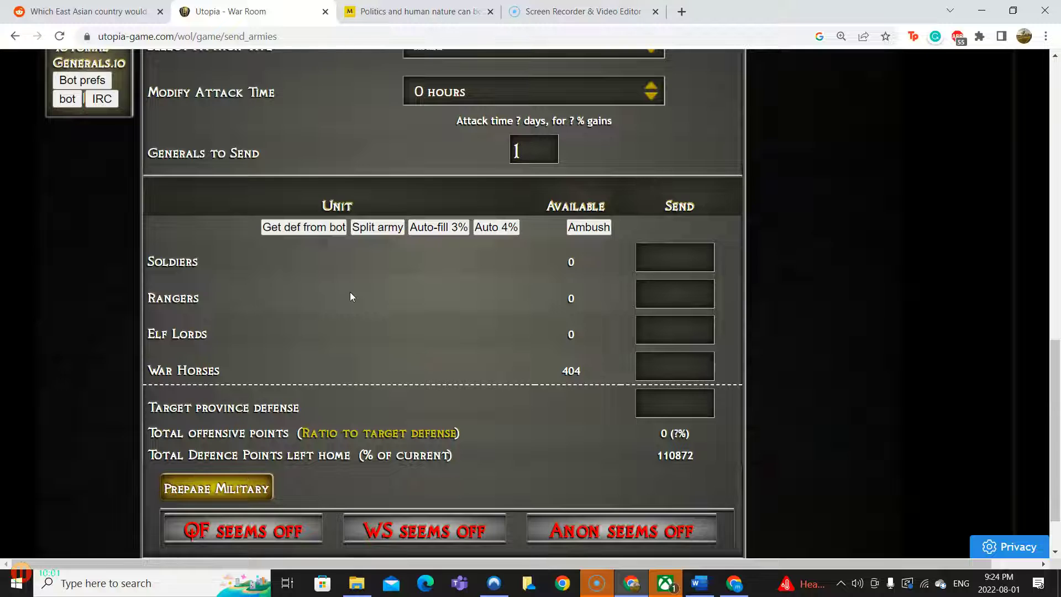
scroll(350, 292, up, 5)
scroll(350, 292, up, 3)
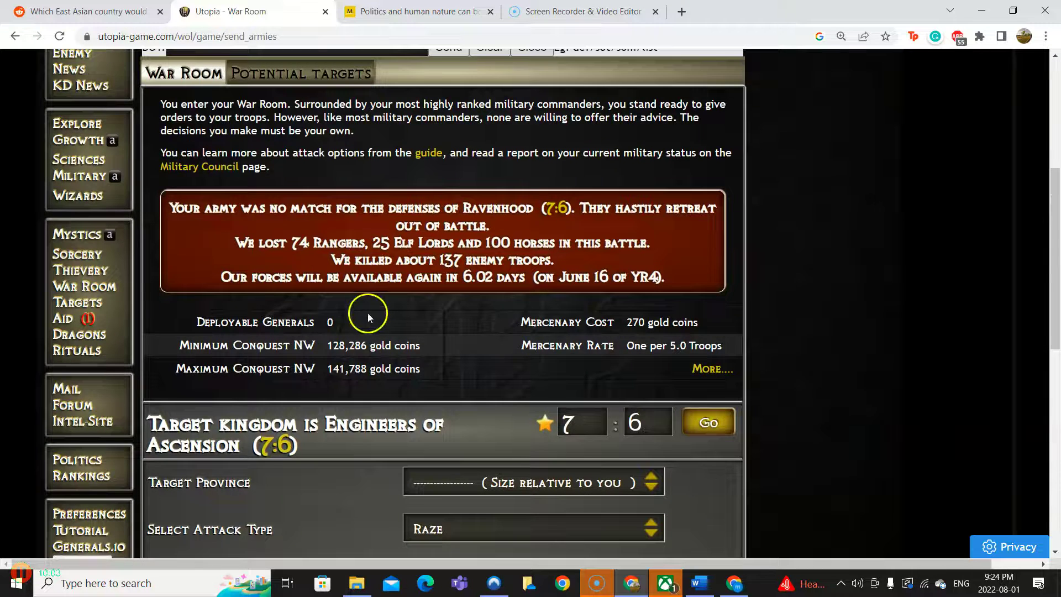
scroll(367, 313, up, 4)
Read kingdom news, then check Engineers of Ascension's provinces table showing Ravenhood at 330 acres
click(80, 222)
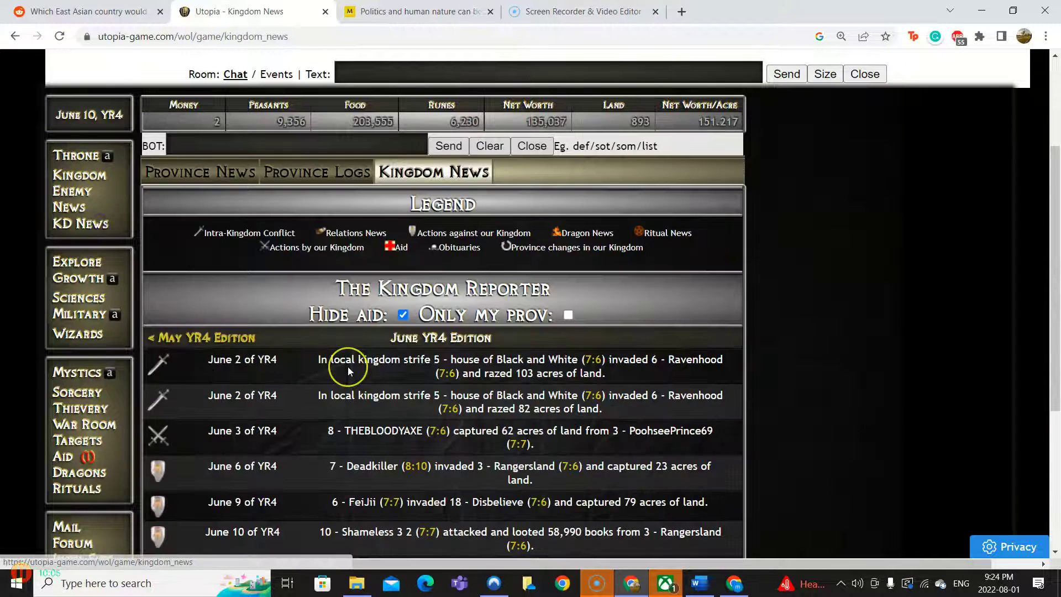
scroll(347, 367, down, 3)
scroll(348, 366, down, 3)
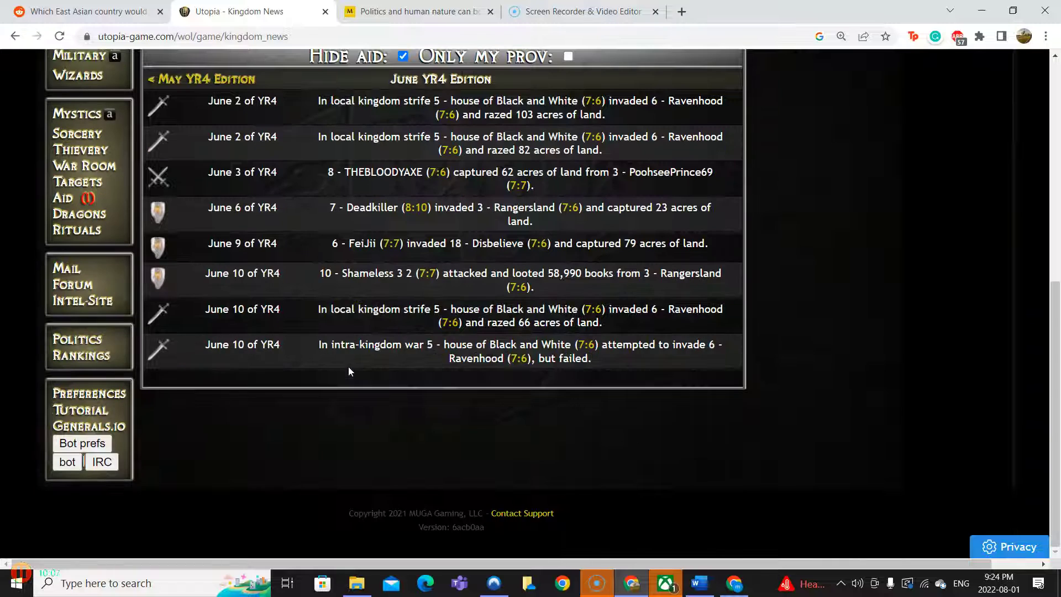
scroll(348, 366, up, 6)
click(80, 331)
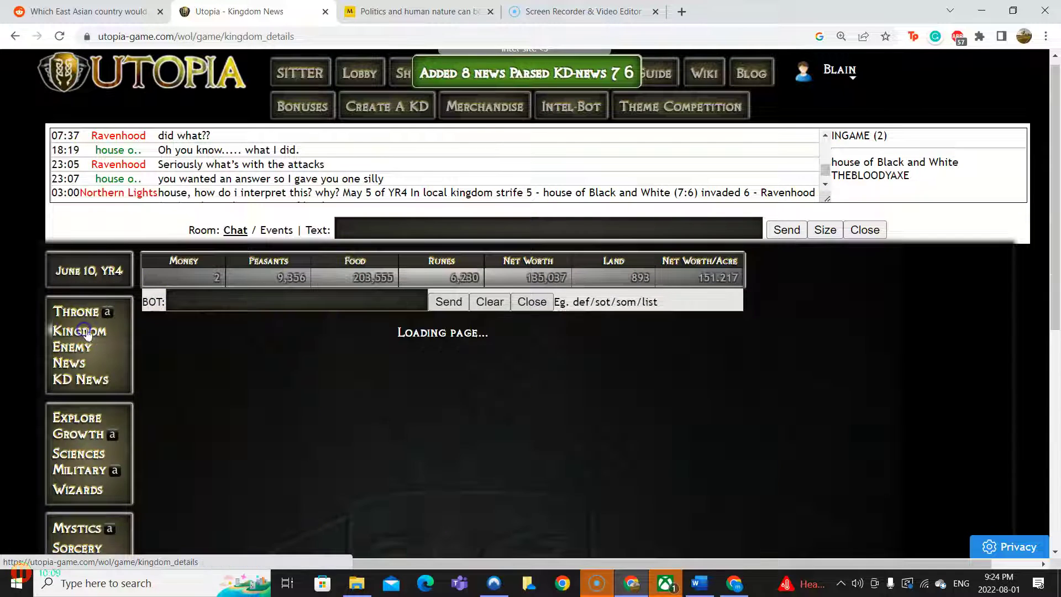
scroll(410, 394, down, 8)
scroll(427, 395, down, 3)
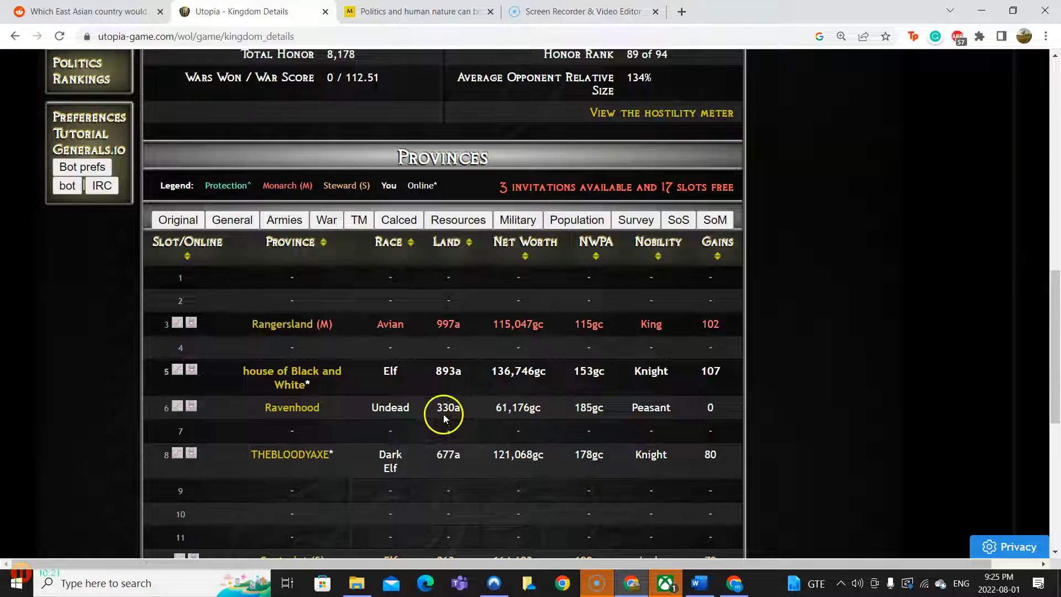
click(228, 422)
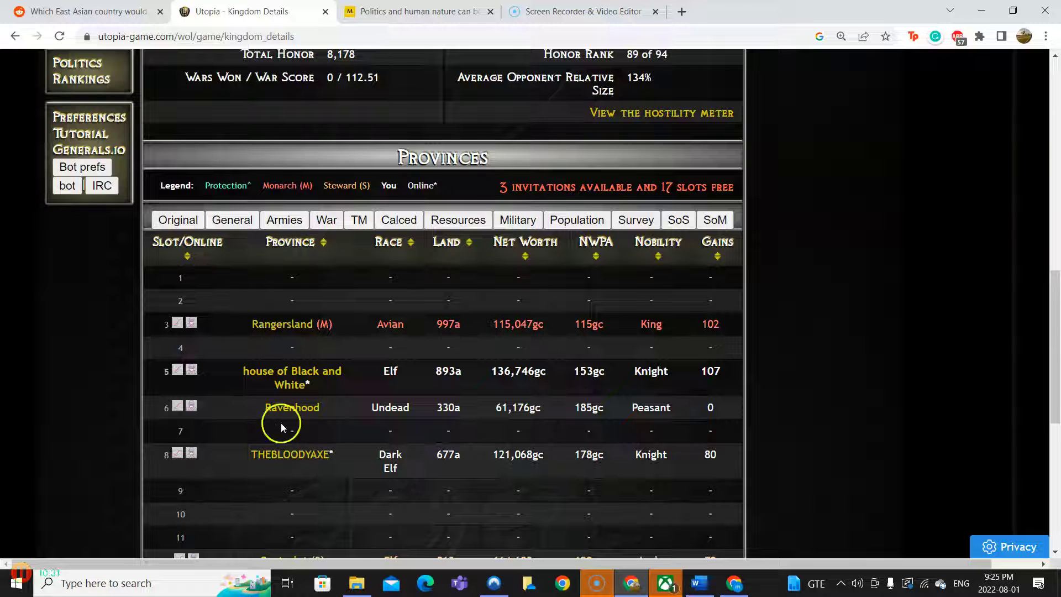
scroll(445, 429, up, 5)
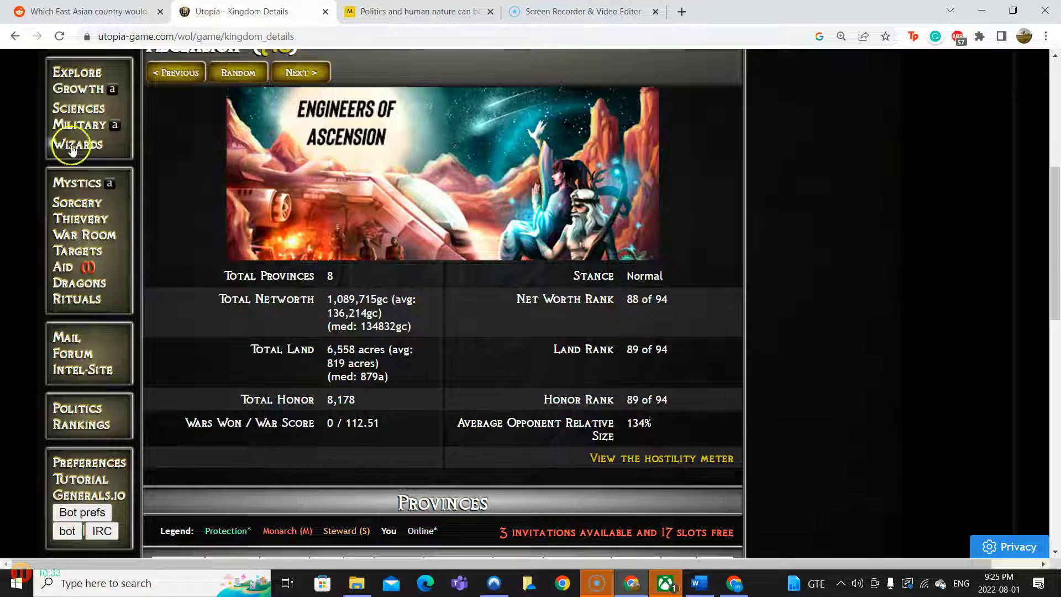
Check buildings, internal affairs and army training: 25,660 population, 36.5% peasants
click(79, 89)
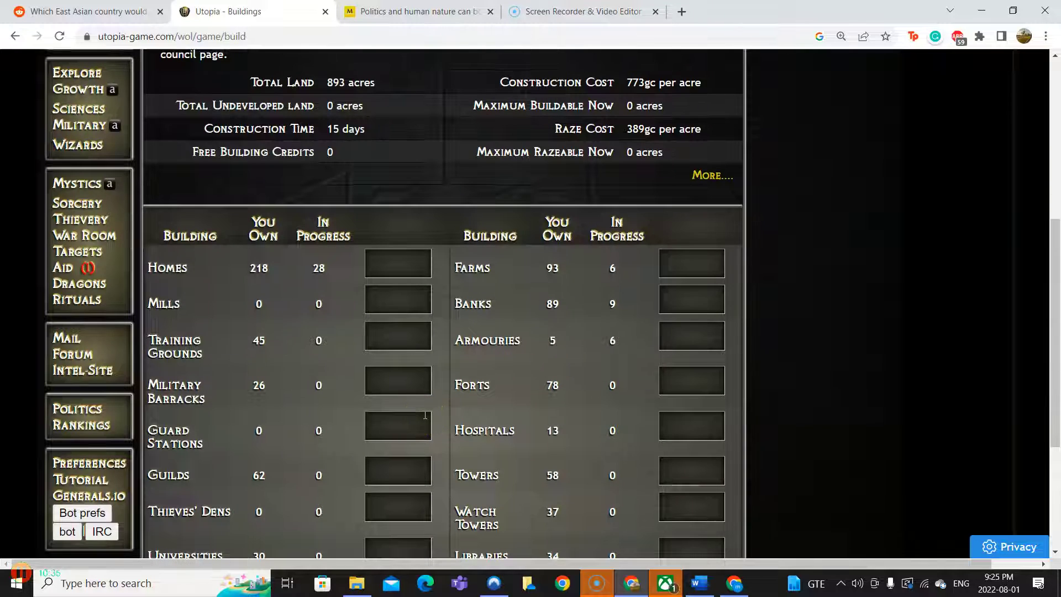
scroll(425, 418, up, 5)
click(679, 177)
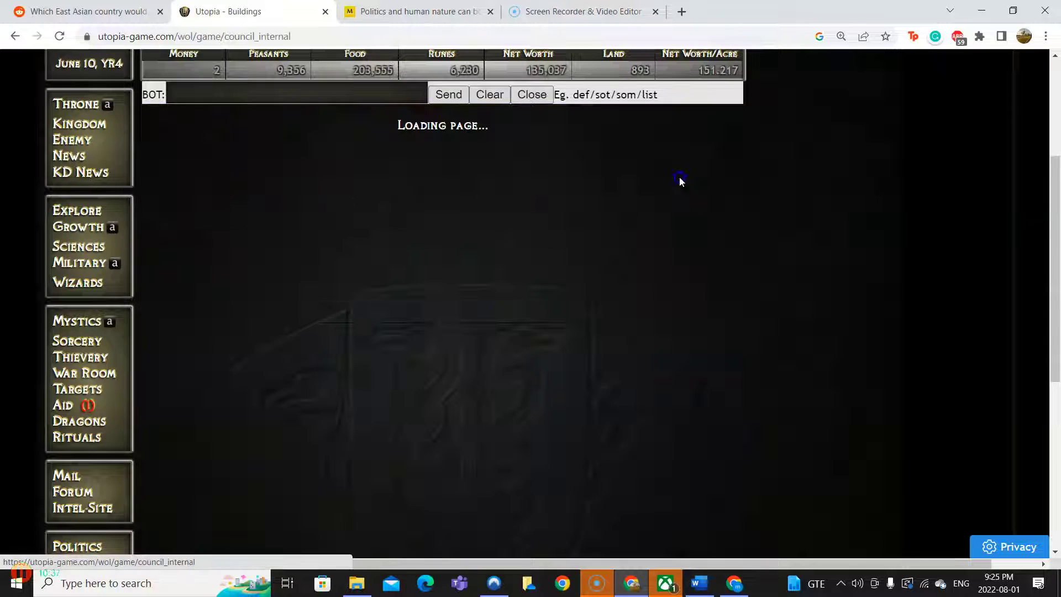
scroll(364, 331, down, 5)
scroll(364, 333, down, 5)
scroll(369, 344, down, 3)
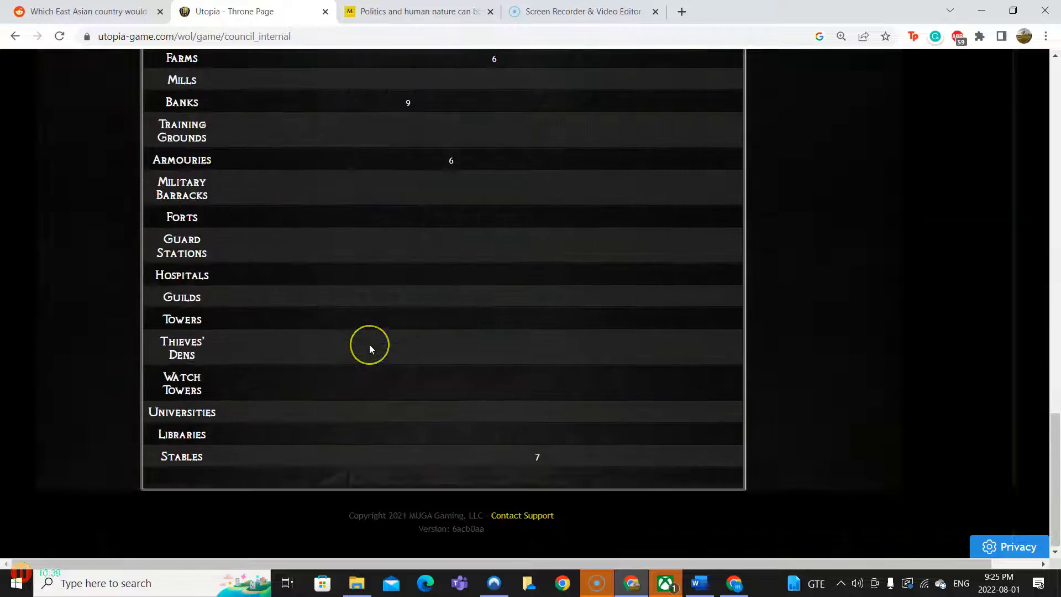
scroll(369, 344, up, 3)
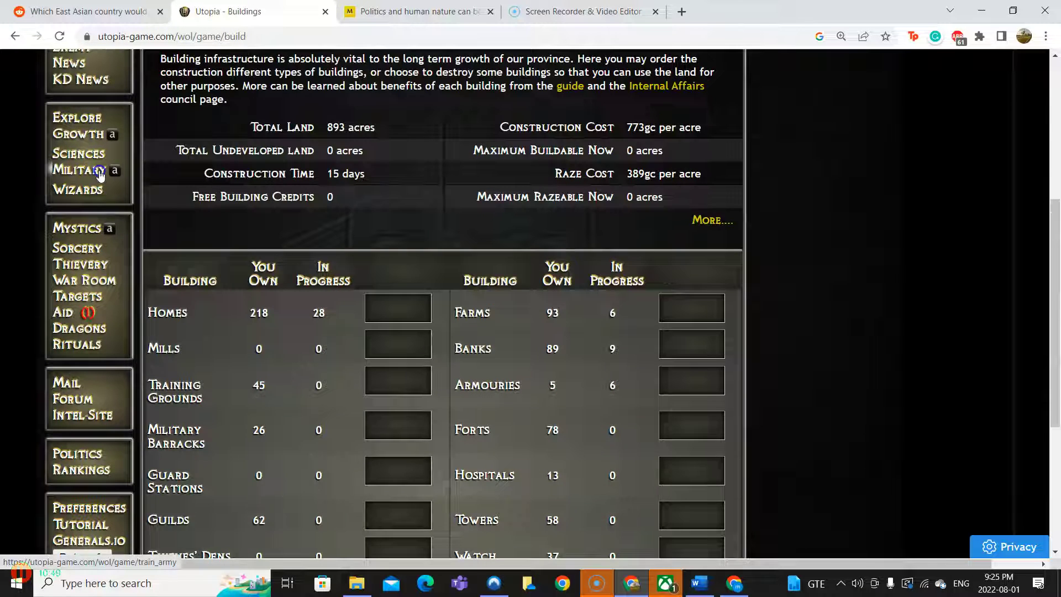
click(101, 171)
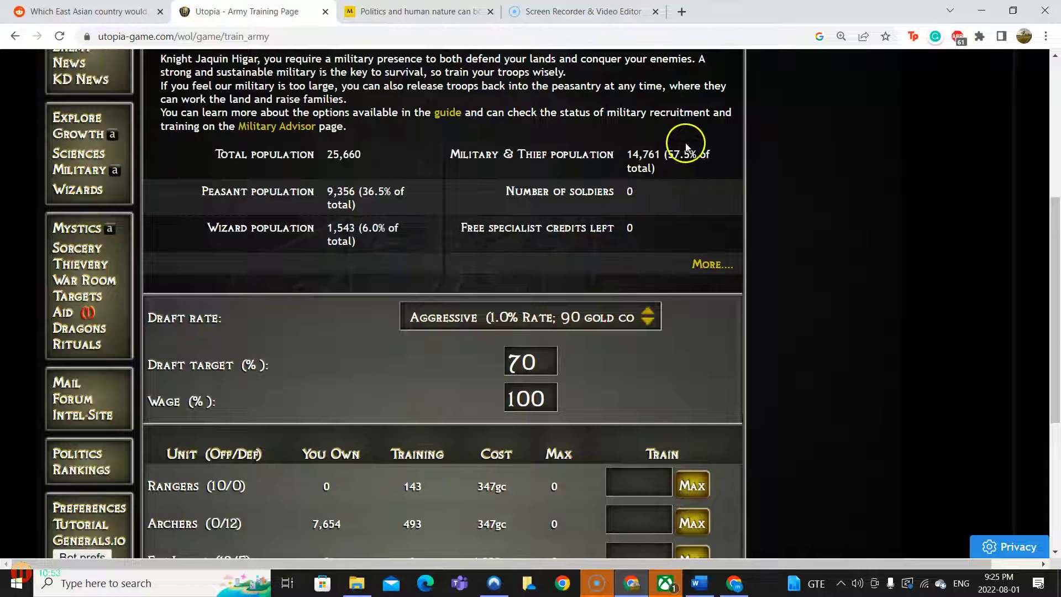
scroll(316, 363, up, 5)
scroll(316, 364, up, 5)
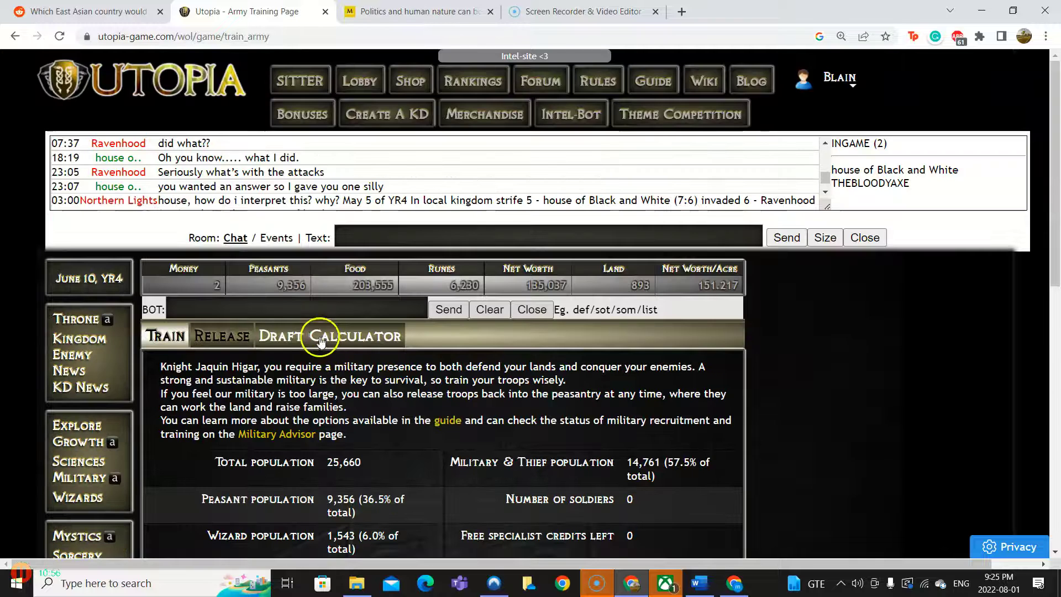
Review throne, active spells and building effectiveness, ending on Science at 51.5% scientist generation
click(77, 319)
click(509, 336)
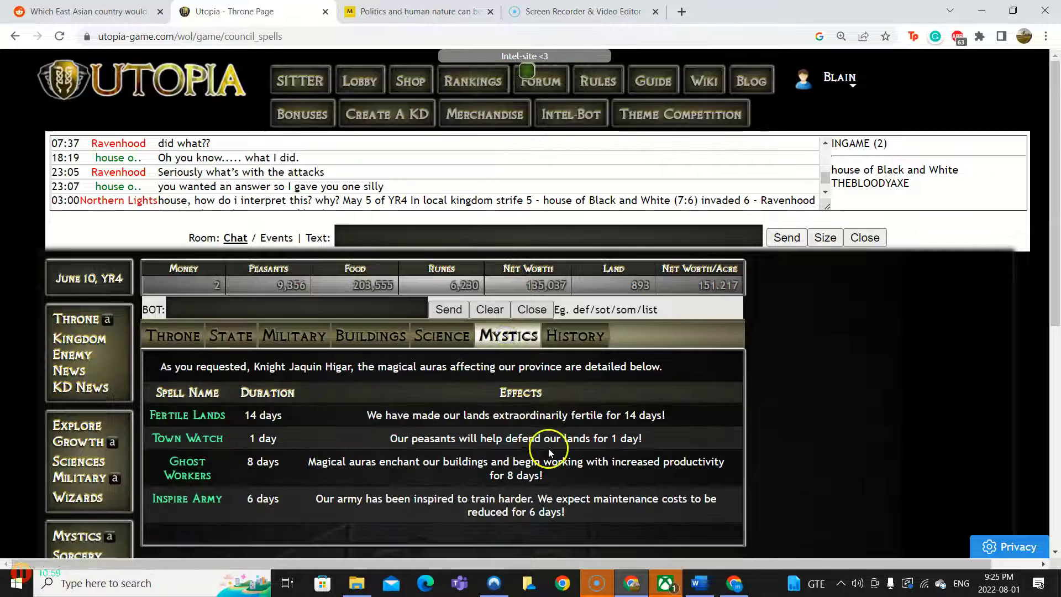
click(370, 336)
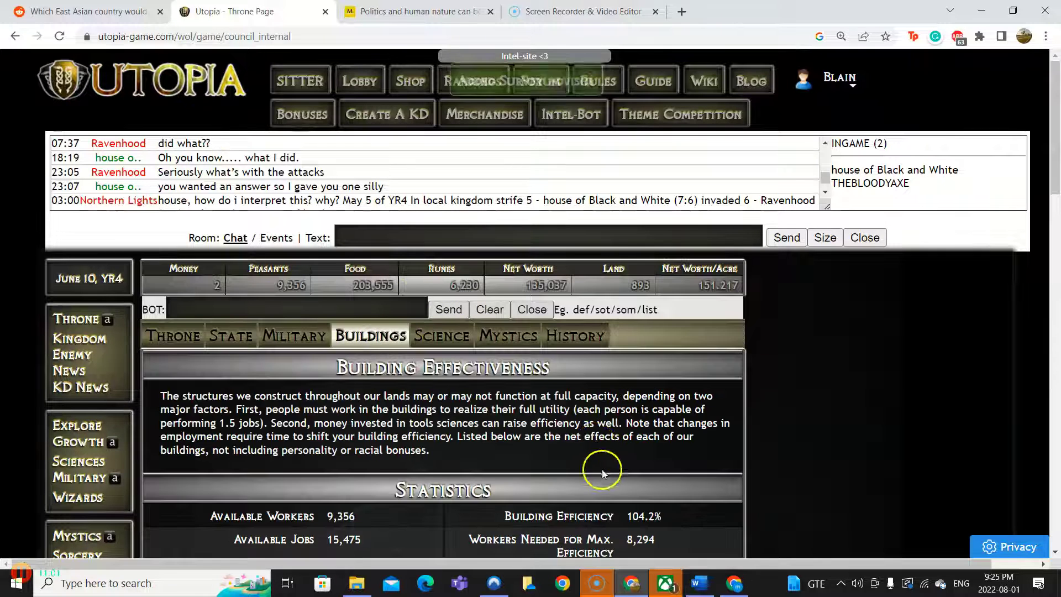
scroll(602, 469, down, 2)
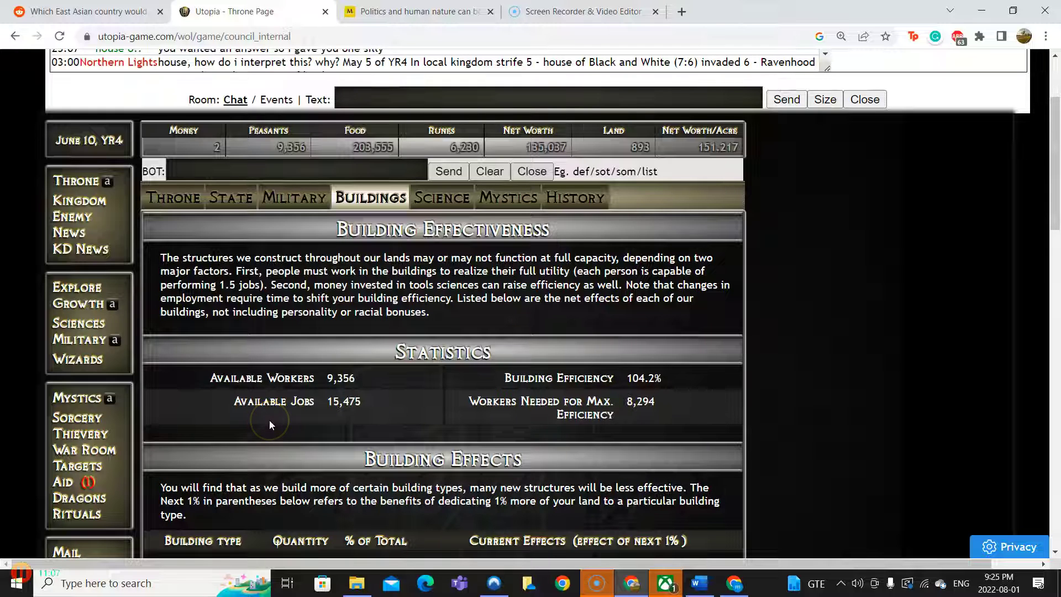
scroll(269, 420, down, 2)
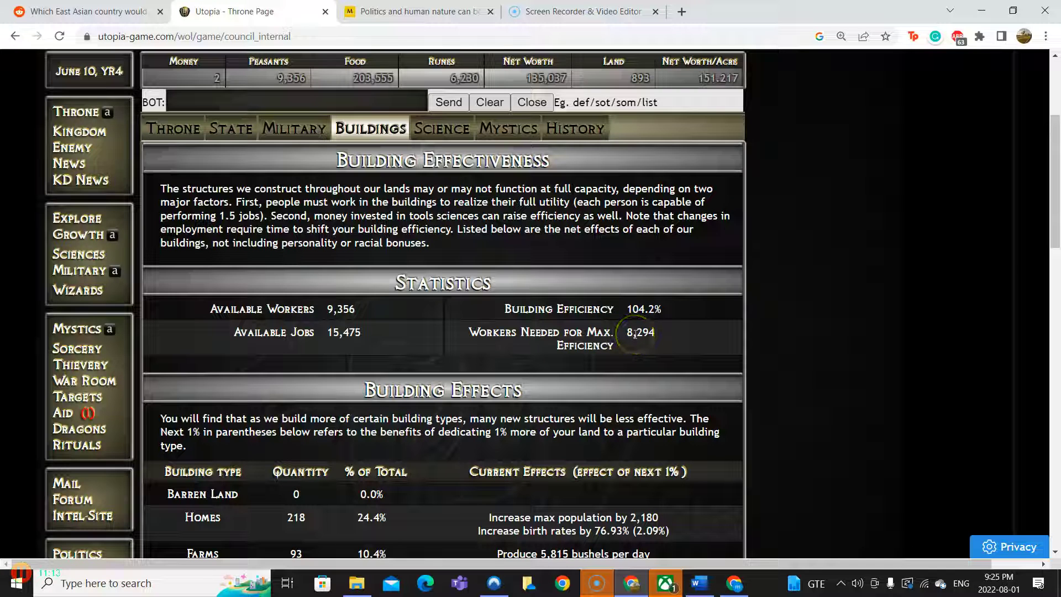
click(78, 253)
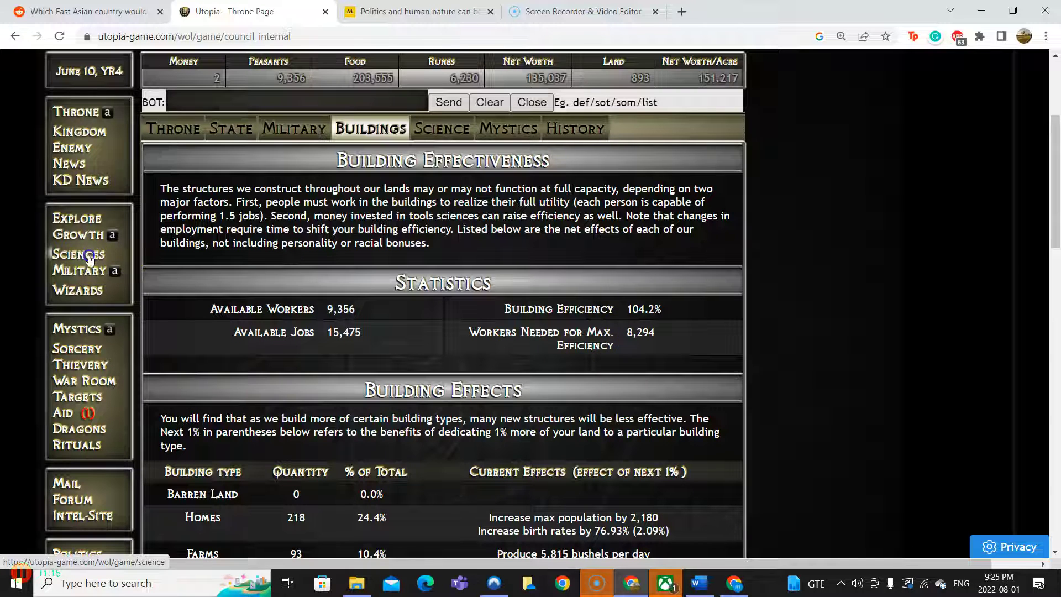
scroll(331, 332, up, 2)
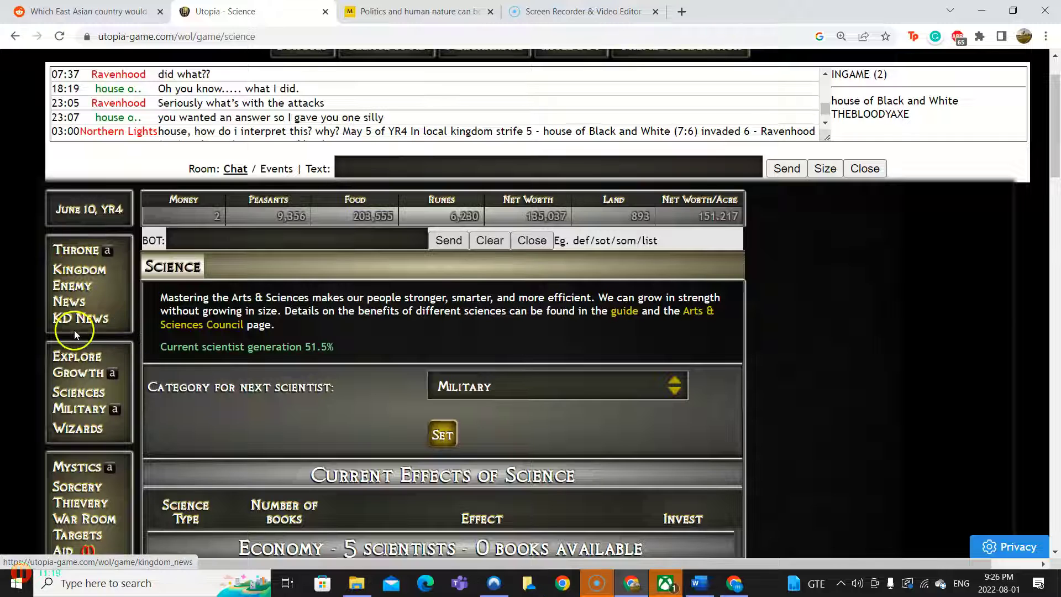
View the army training page, then the province's Throne overview
click(84, 410)
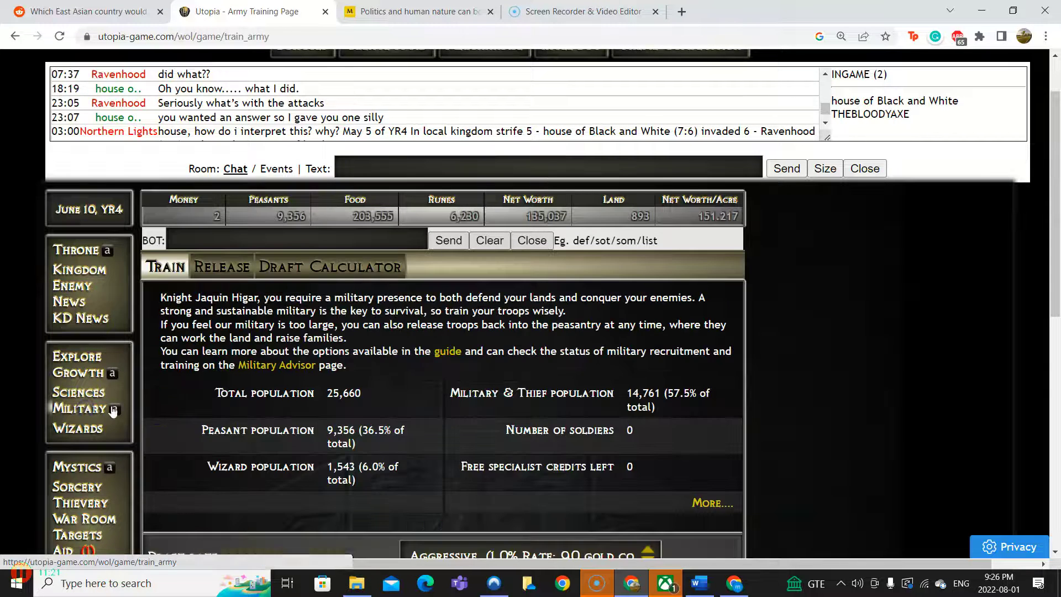
scroll(358, 436, down, 4)
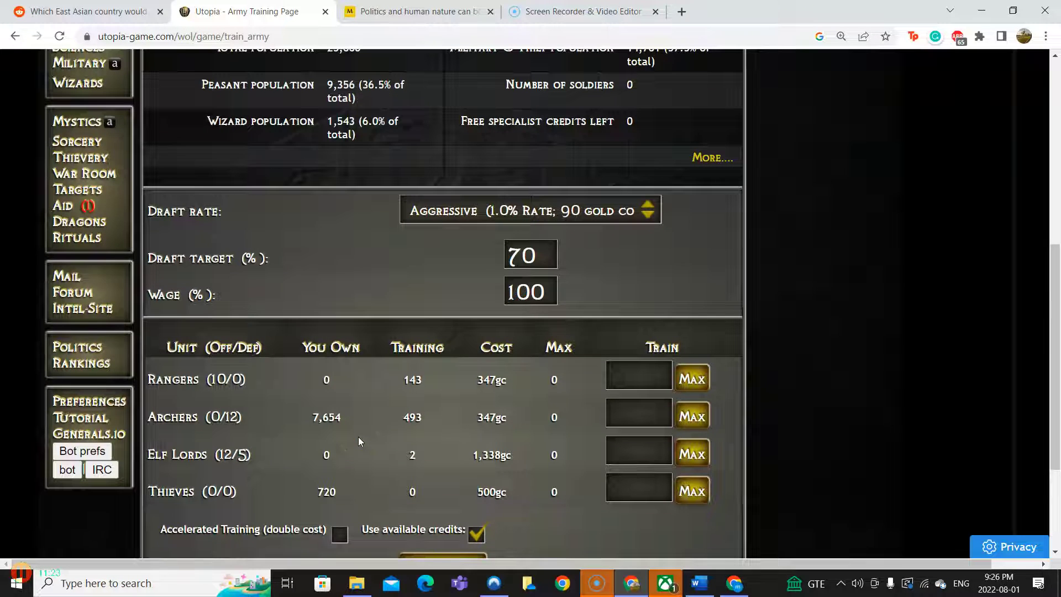
scroll(358, 437, down, 1)
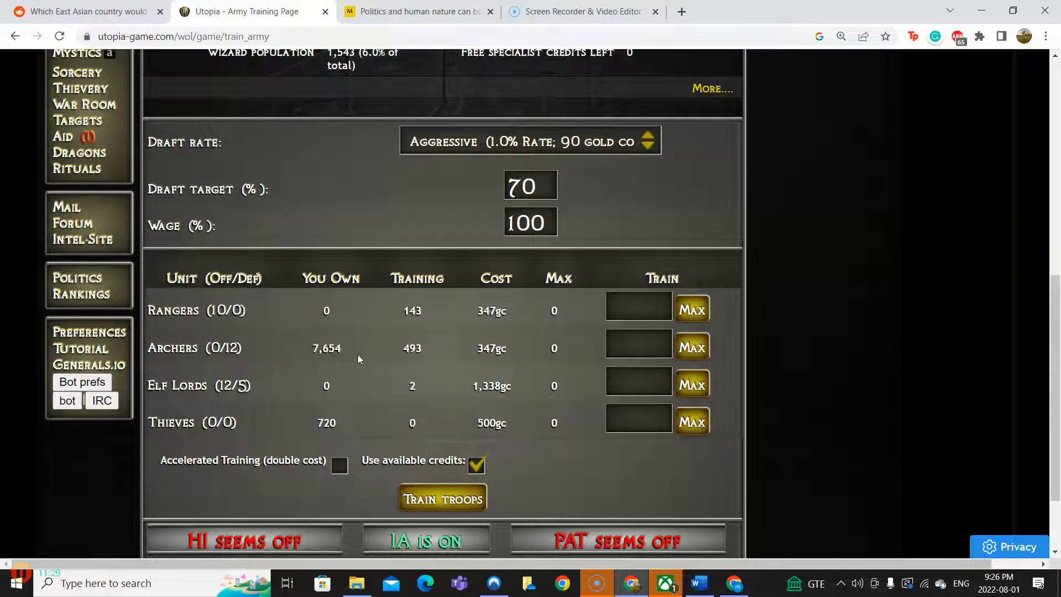
scroll(151, 365, up, 8)
click(75, 250)
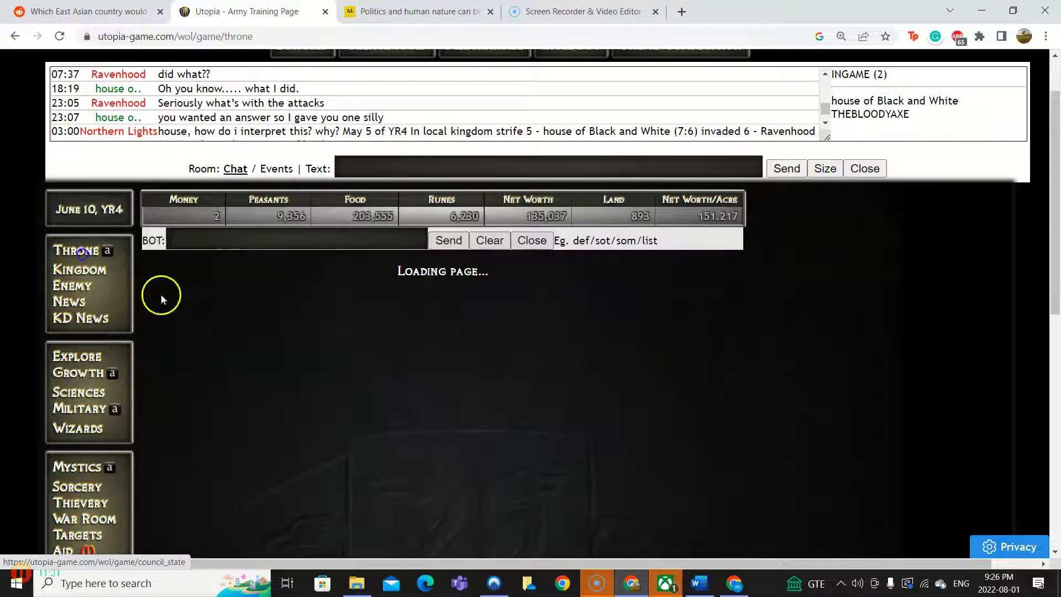
scroll(458, 495, down, 5)
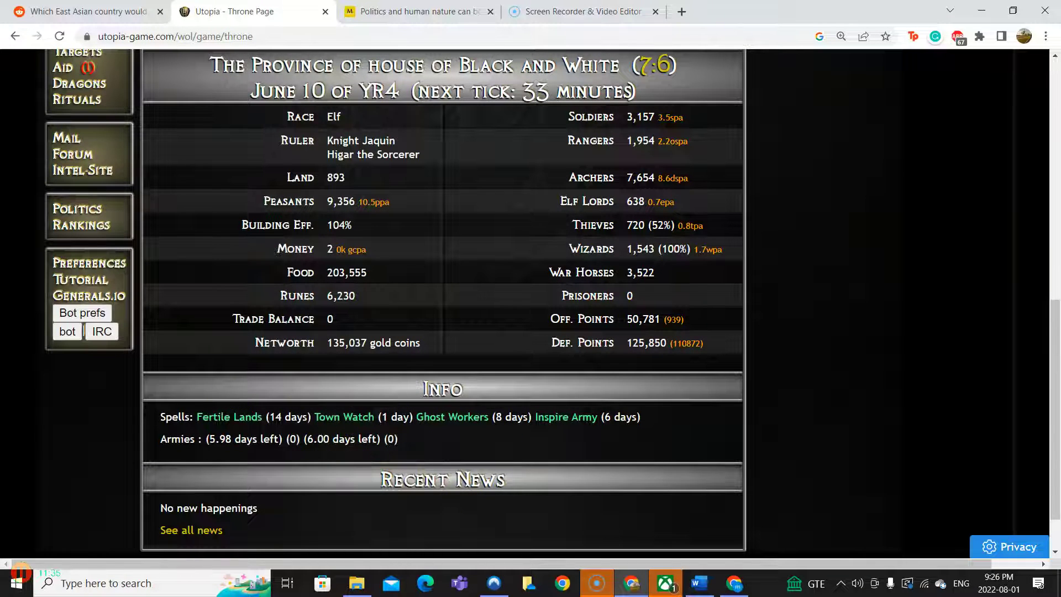
scroll(42, 296, up, 5)
Cast Minor Protection on the province from the self-spell page
click(77, 121)
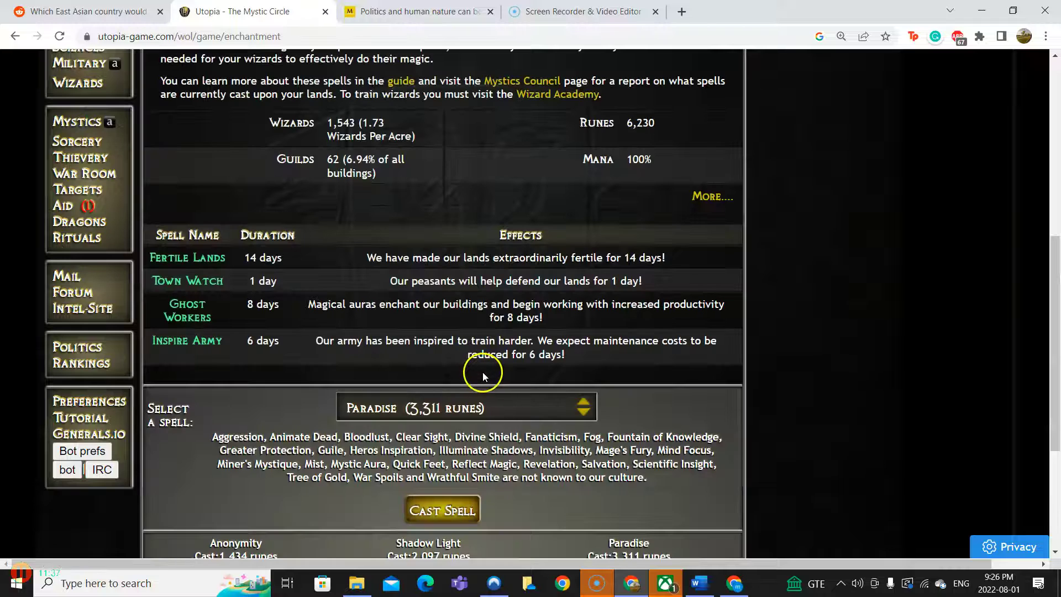
click(523, 406)
click(414, 263)
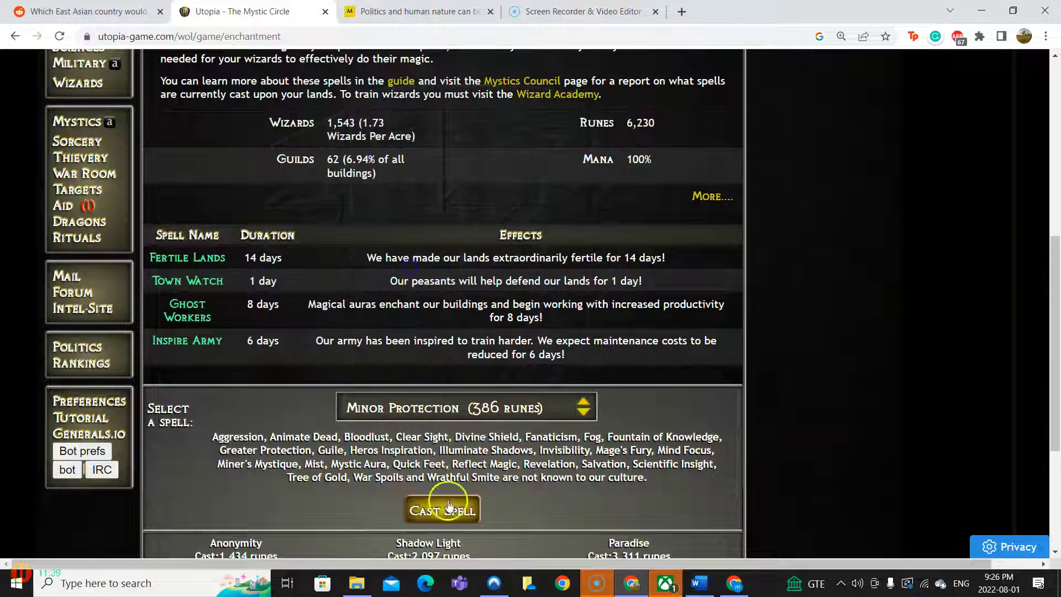
click(442, 510)
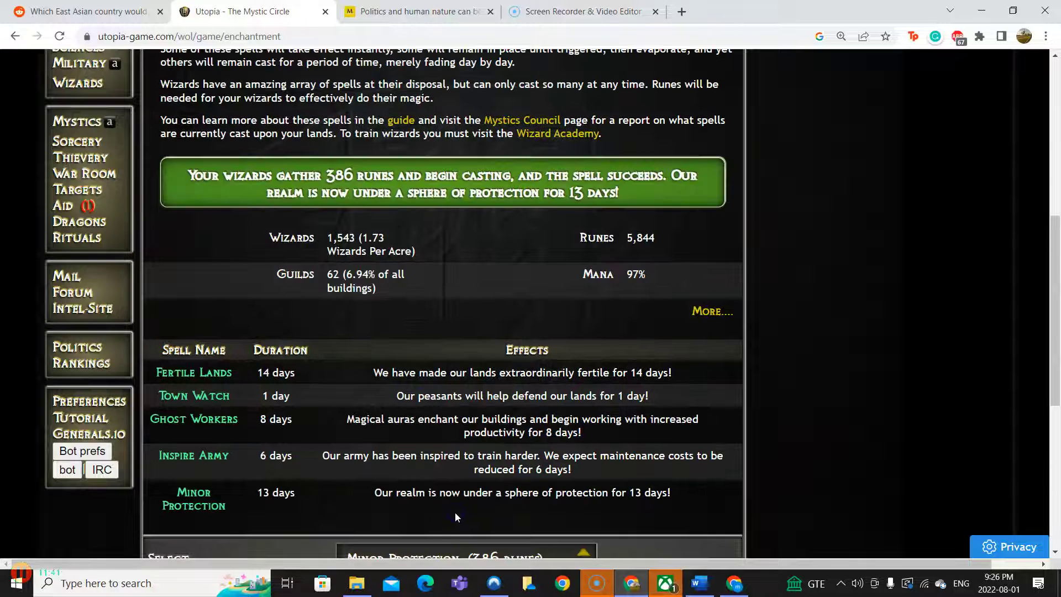
scroll(456, 518, down, 1)
Recast Town Watch and cast Patriotism for 13 days at 2,207 runes
click(455, 489)
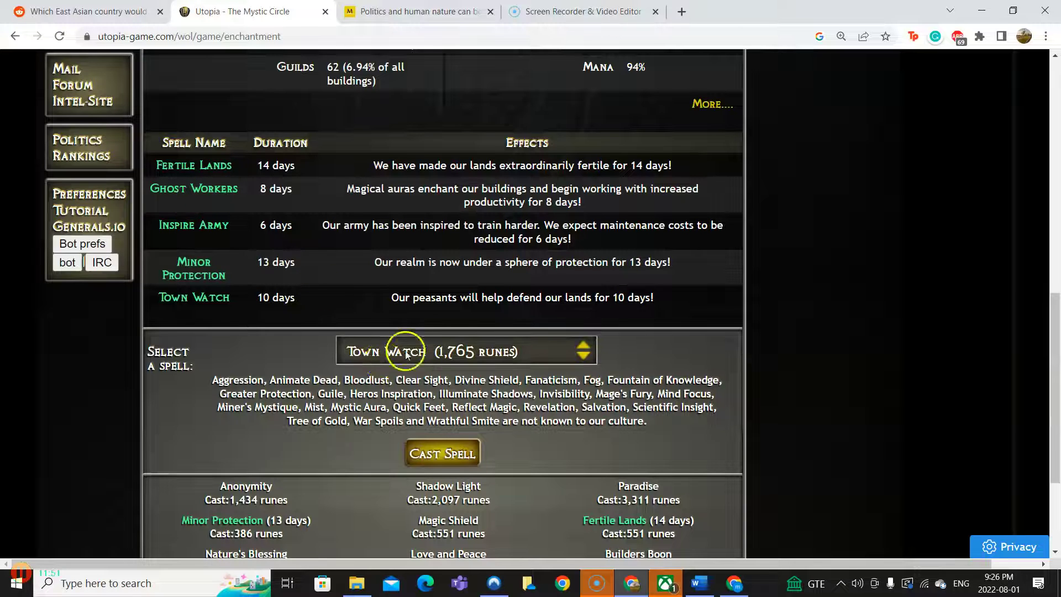
scroll(436, 336, up, 2)
scroll(448, 331, down, 1)
scroll(449, 328, down, 1)
click(465, 351)
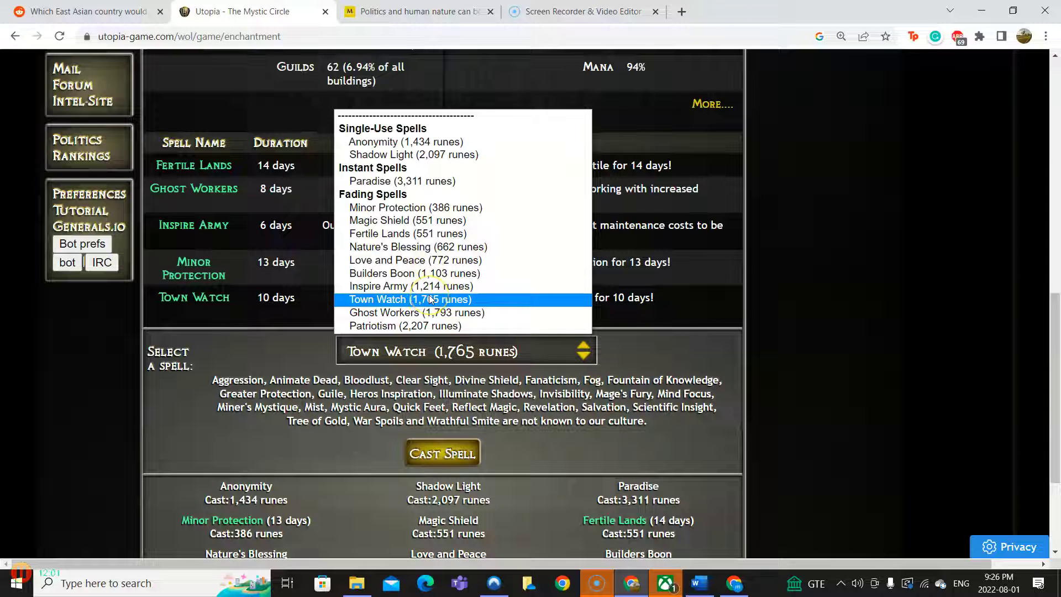
click(405, 326)
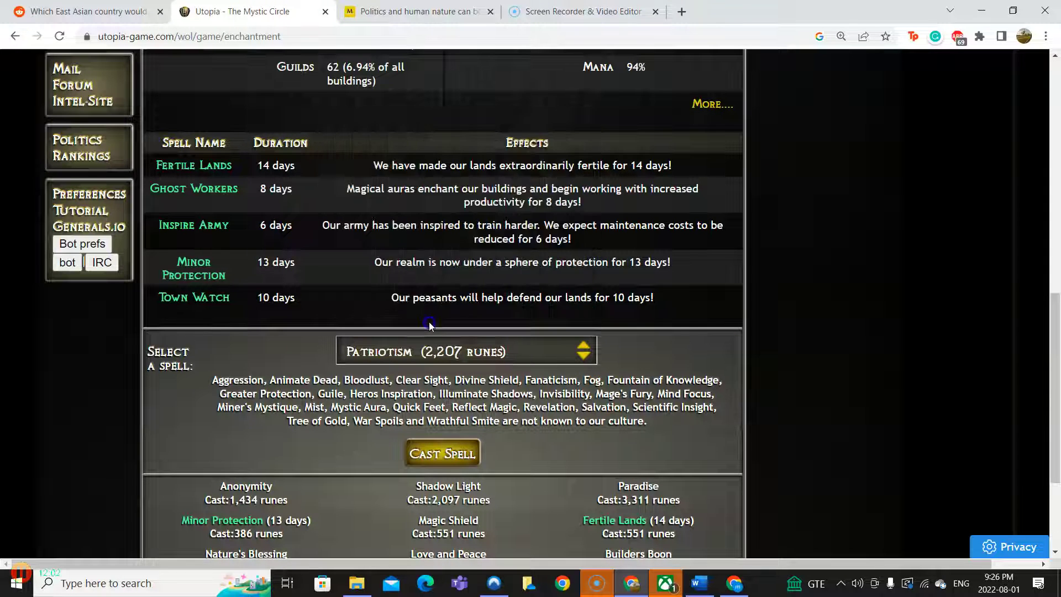
click(443, 453)
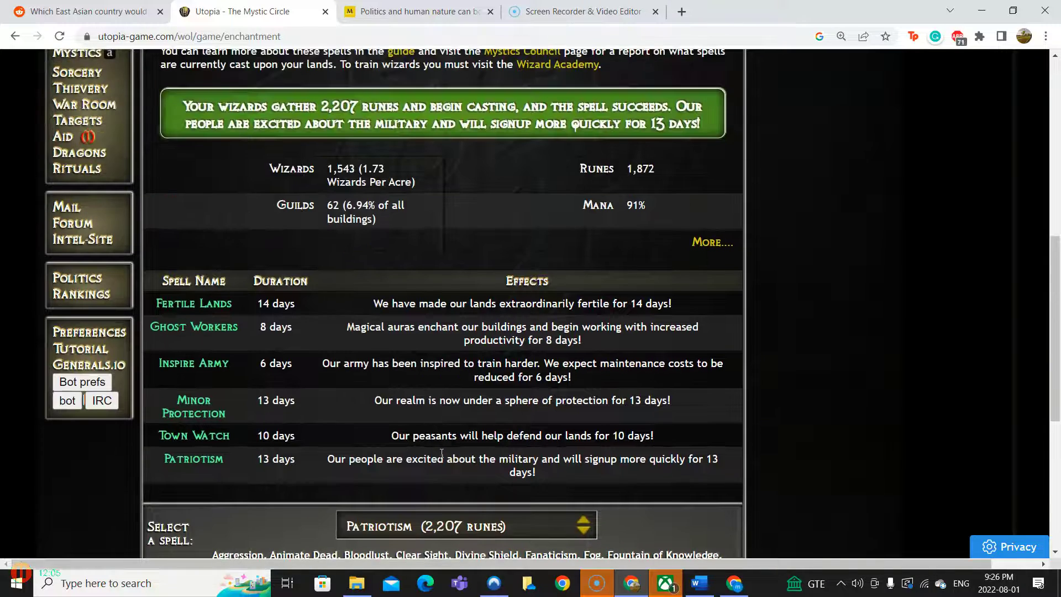
scroll(440, 453, up, 3)
scroll(439, 453, up, 2)
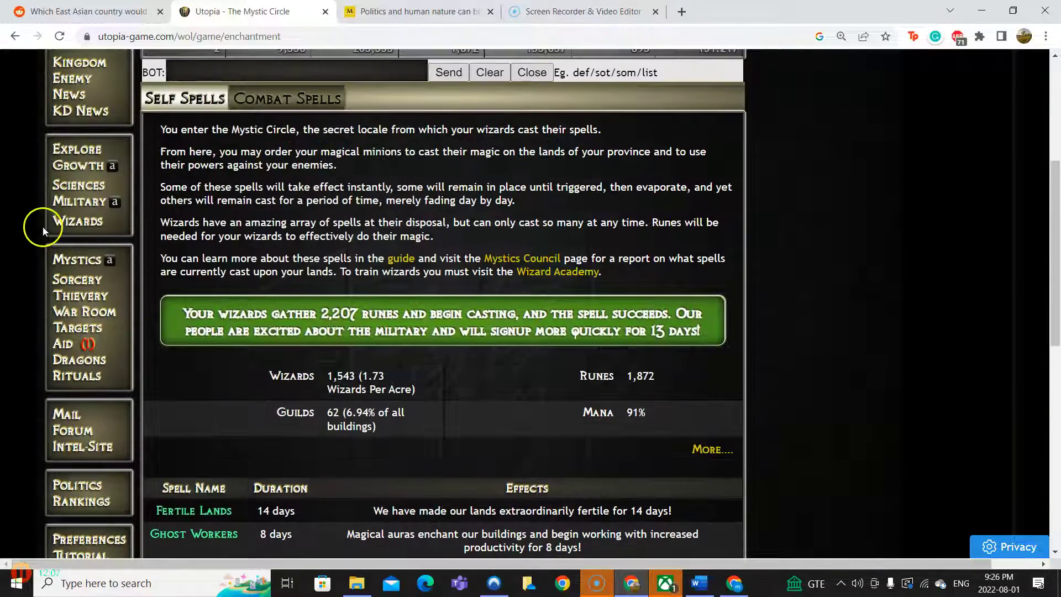
scroll(43, 231, up, 3)
Review Engineers of Ascension's provinces table, then bring up the June YR4 kingdom news
click(78, 189)
scroll(383, 343, down, 5)
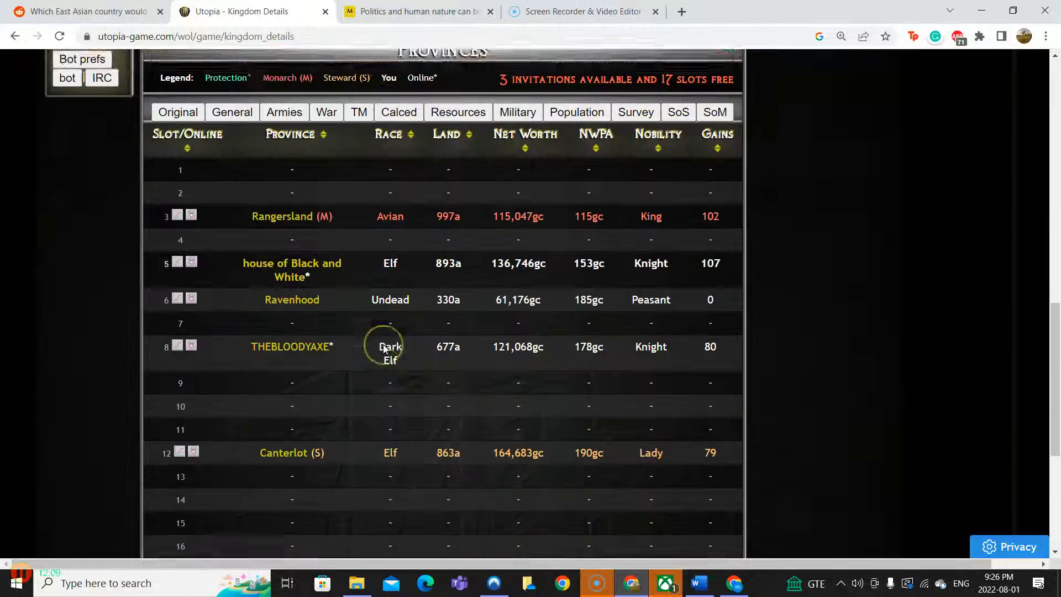
scroll(383, 343, down, 2)
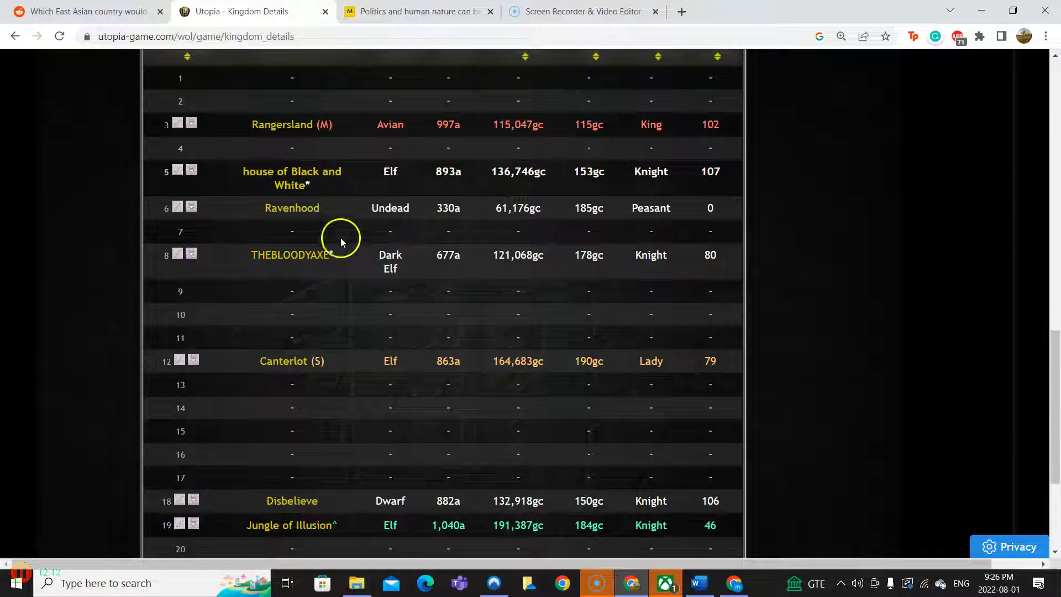
click(286, 262)
scroll(286, 263, down, 3)
scroll(284, 257, down, 2)
scroll(285, 257, up, 1)
scroll(284, 257, up, 6)
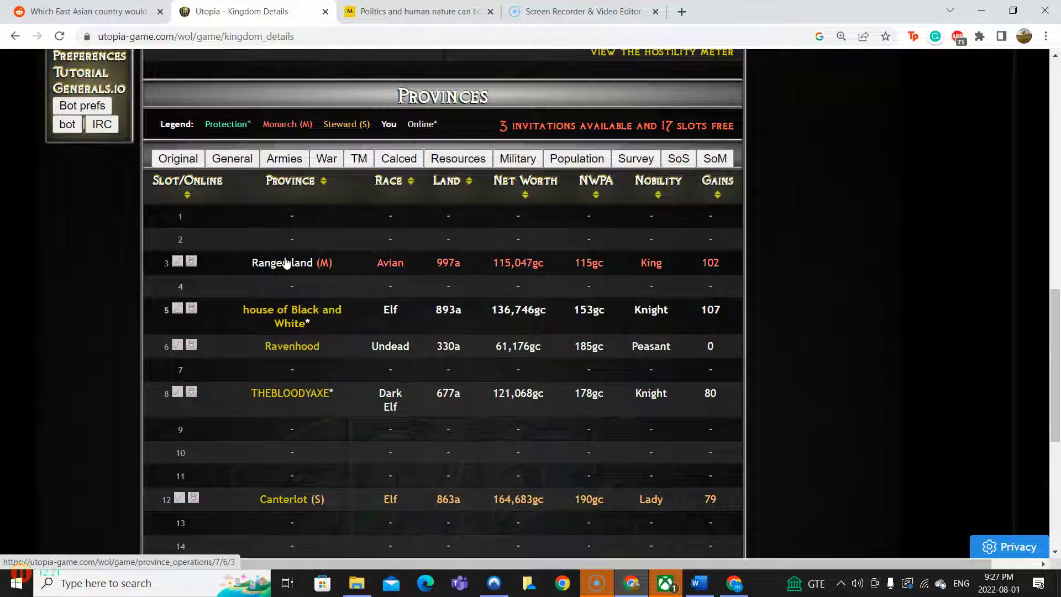
click(294, 350)
scroll(303, 272, up, 3)
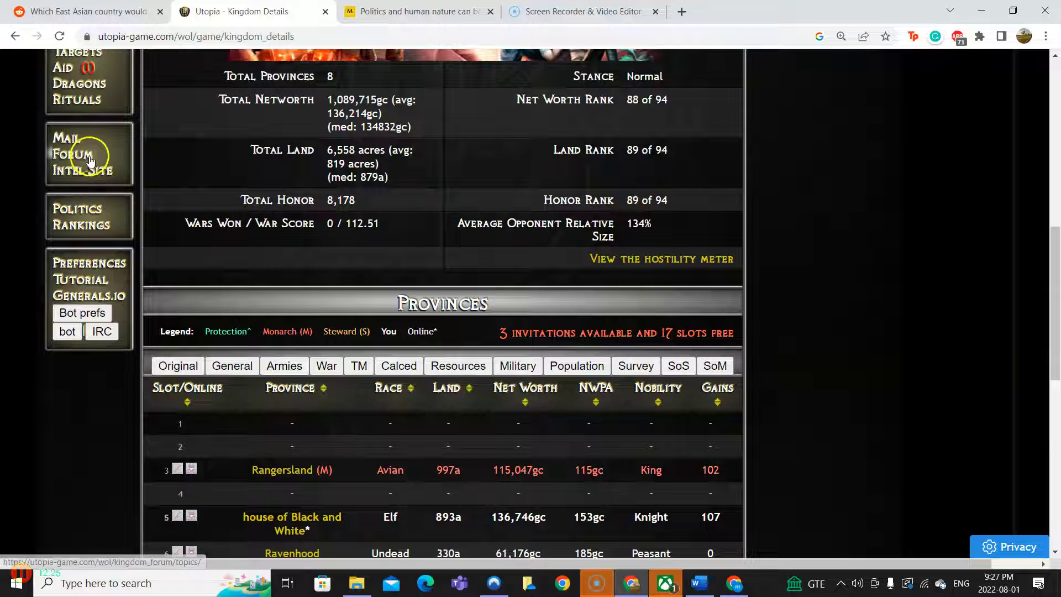
scroll(87, 157, down, 2)
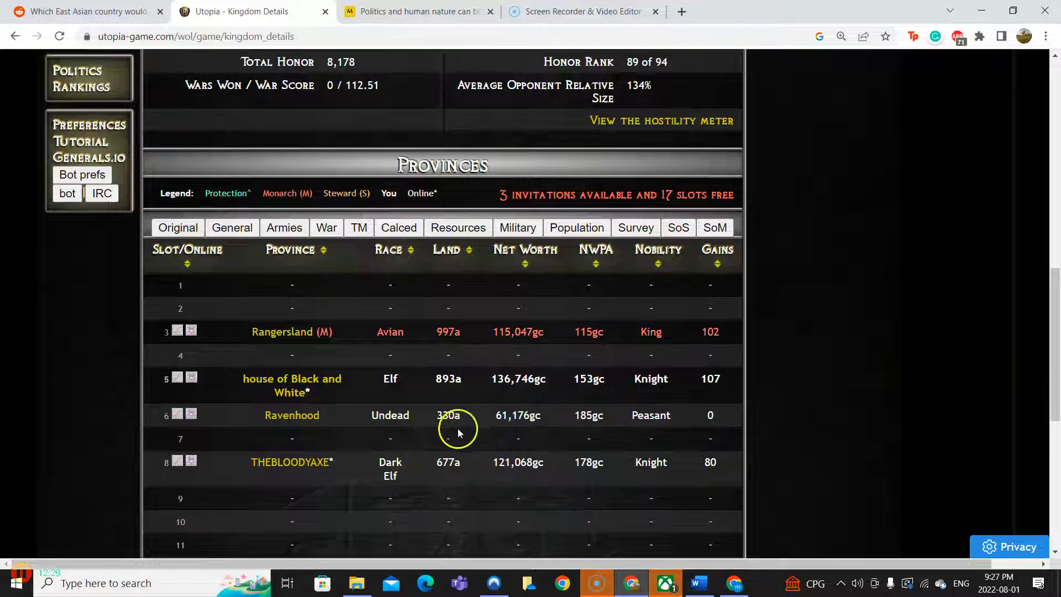
click(336, 417)
click(456, 417)
scroll(455, 417, up, 3)
scroll(455, 373, up, 3)
scroll(415, 332, up, 3)
scroll(108, 108, up, 3)
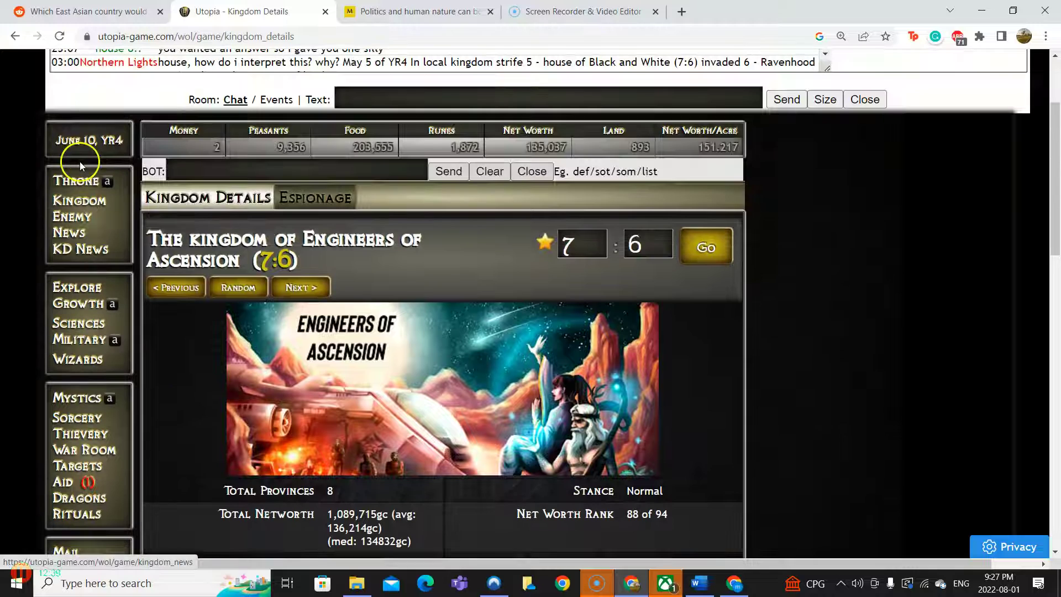
scroll(77, 398, down, 5)
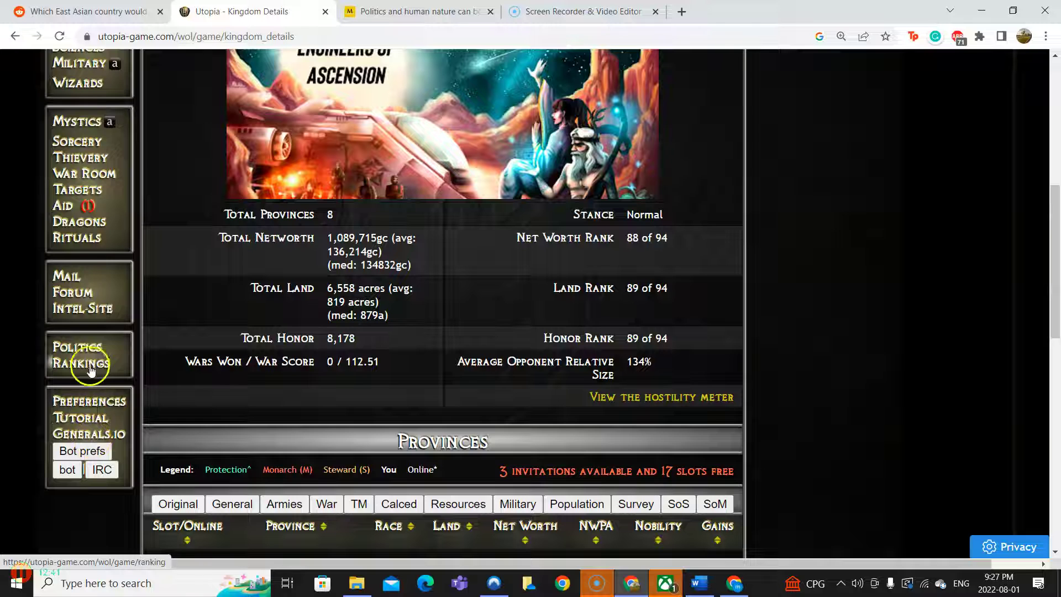
scroll(79, 249, up, 3)
scroll(79, 192, up, 2)
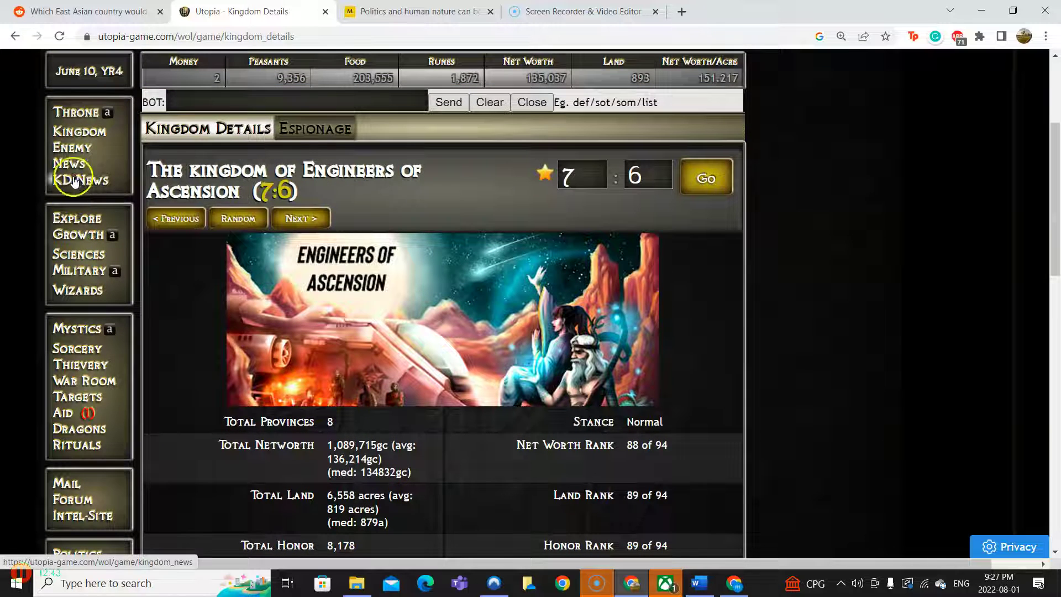
click(70, 100)
scroll(157, 241, down, 1)
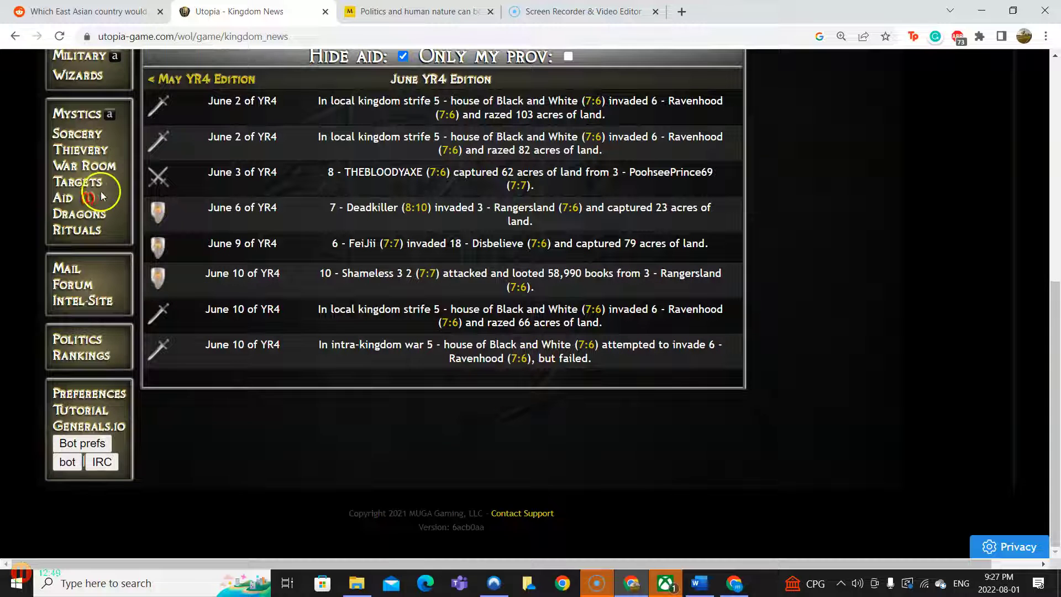
scroll(33, 67, up, 2)
scroll(33, 66, up, 2)
scroll(83, 193, up, 3)
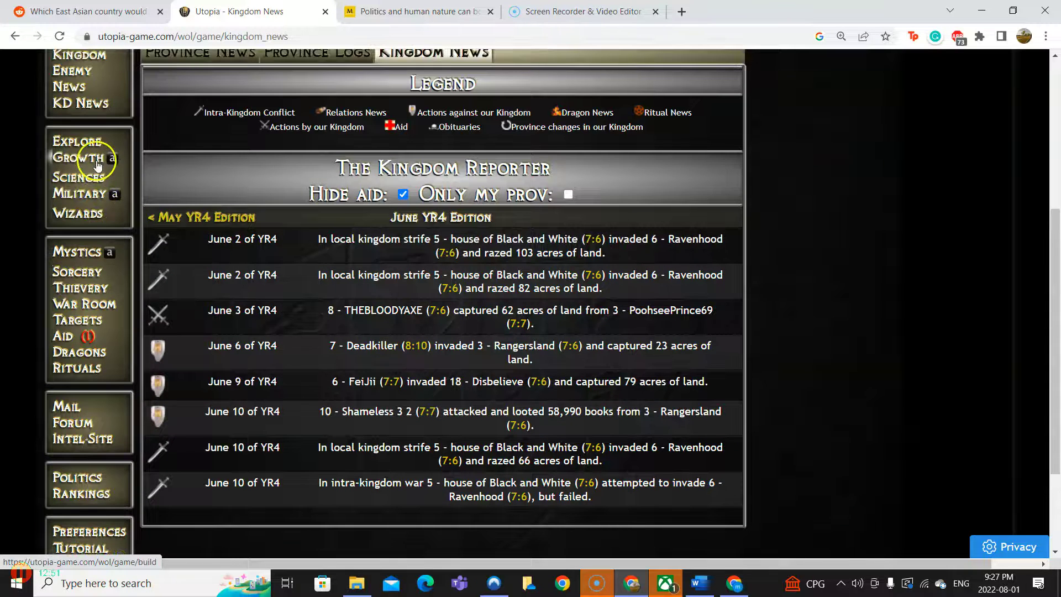
Check the buildings page and the 104% building effectiveness report, then return to Throne
click(79, 158)
scroll(236, 275, down, 1)
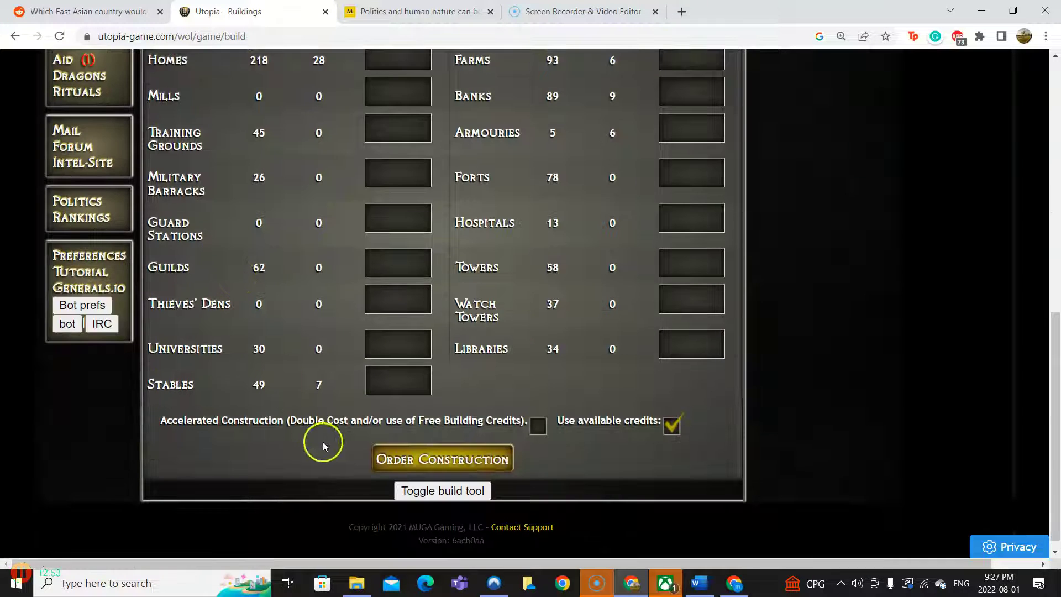
scroll(281, 389, up, 5)
click(79, 104)
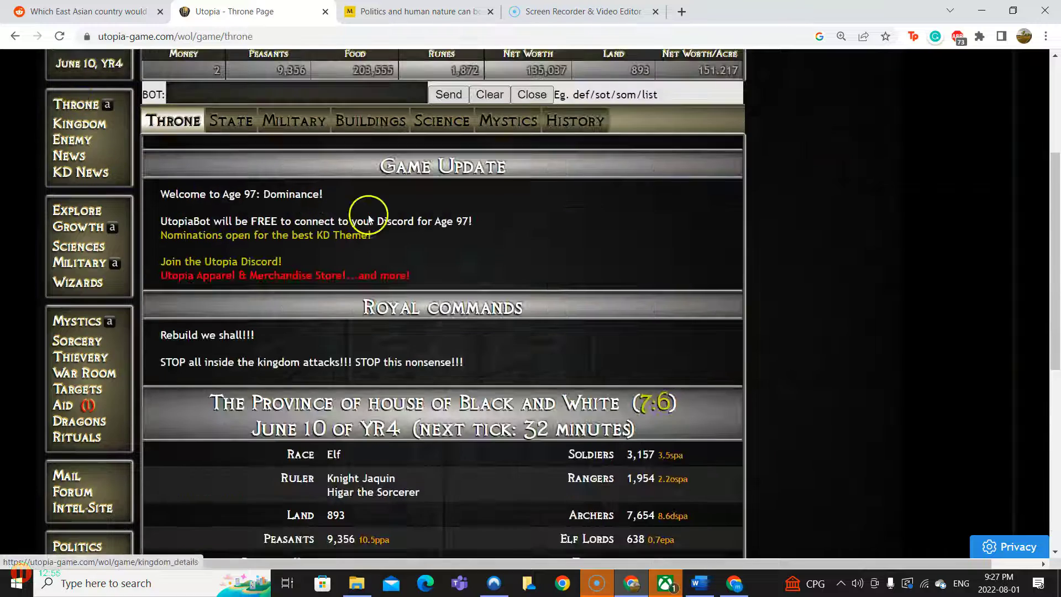
scroll(375, 407, down, 2)
scroll(375, 408, down, 3)
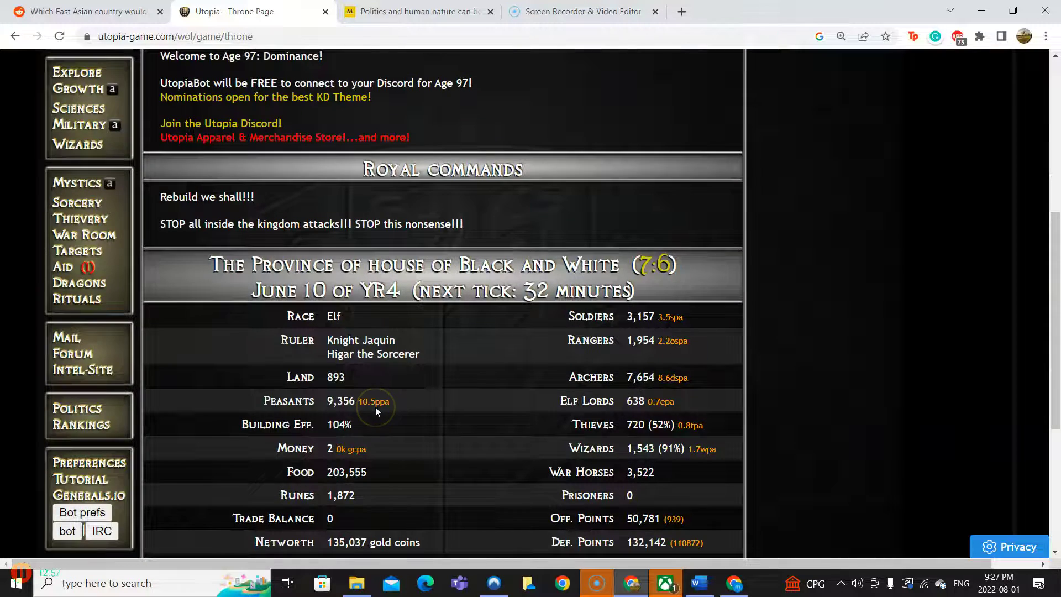
scroll(375, 407, up, 5)
click(371, 190)
scroll(615, 301, down, 3)
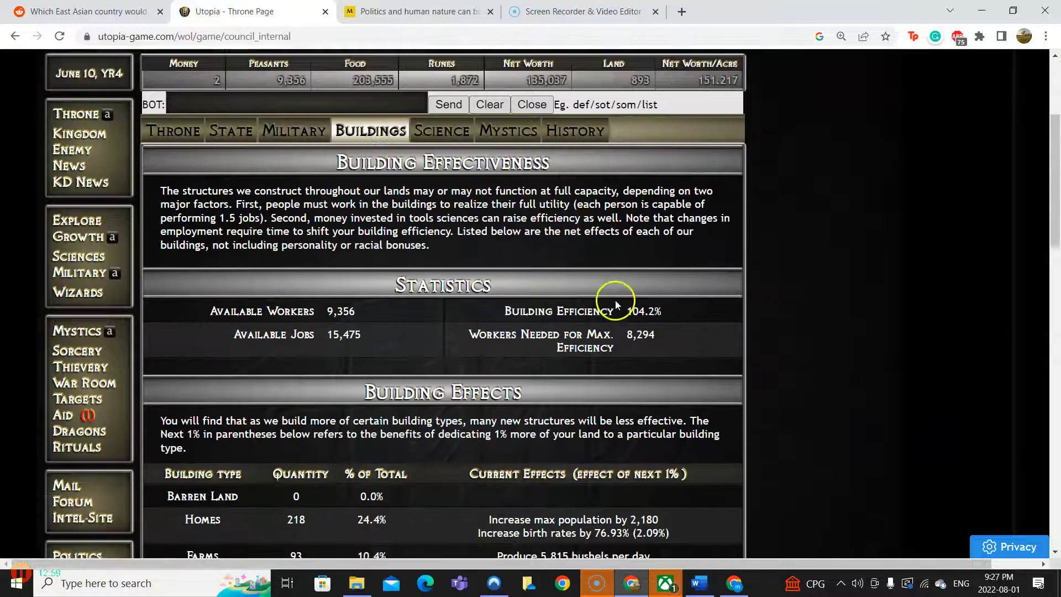
scroll(615, 300, down, 5)
scroll(596, 315, down, 2)
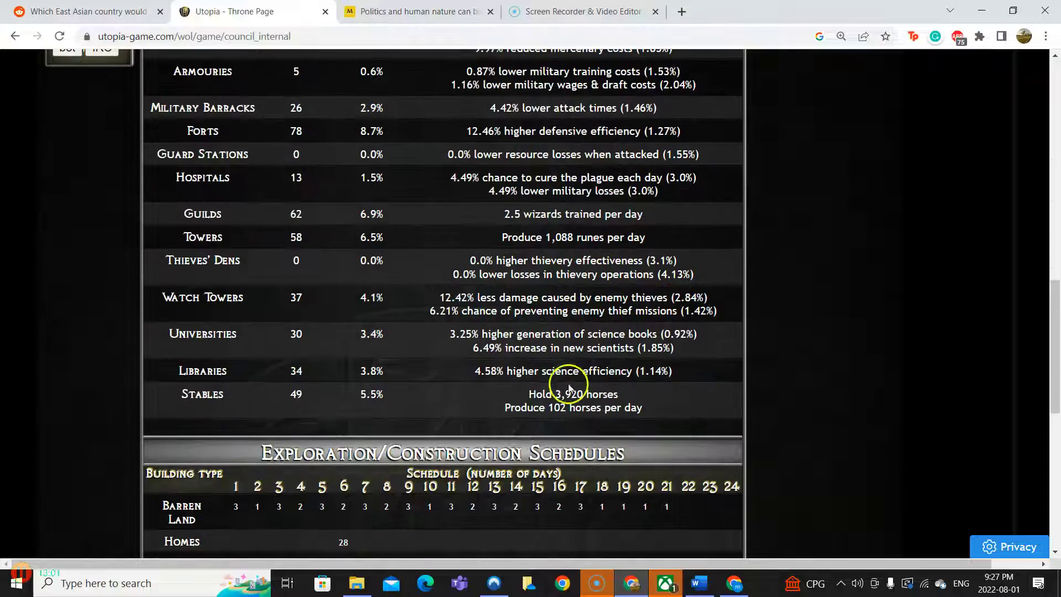
scroll(570, 403, up, 3)
scroll(331, 290, up, 4)
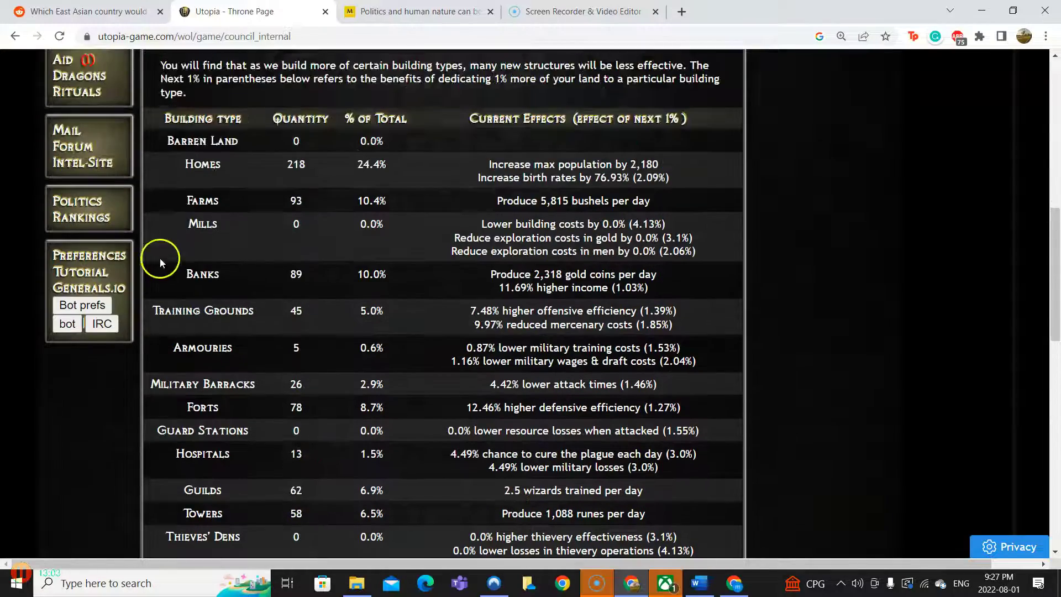
scroll(126, 277, up, 2)
scroll(120, 278, up, 3)
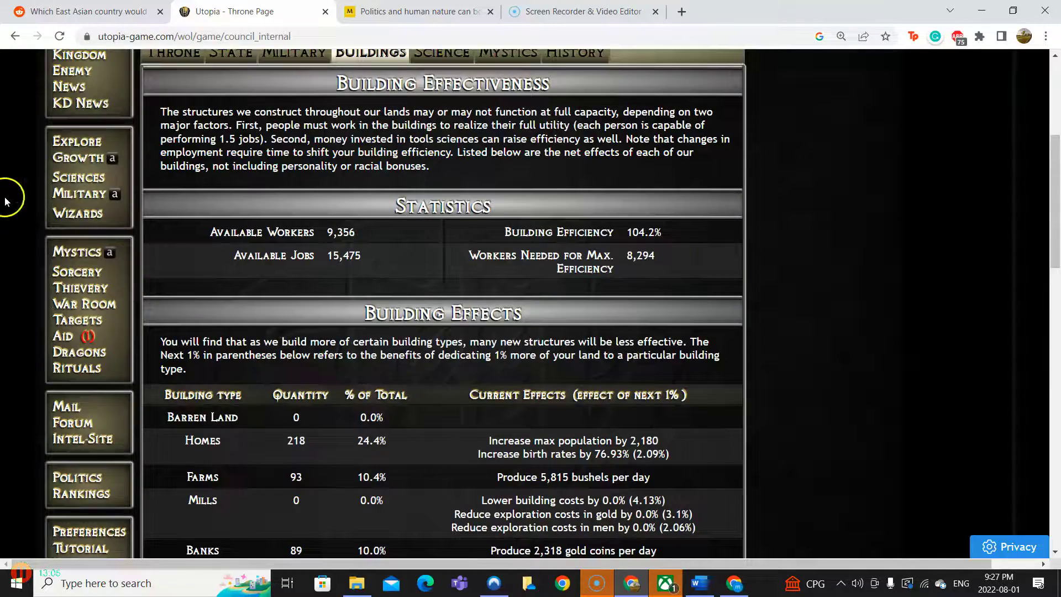
scroll(50, 249, up, 2)
scroll(74, 248, up, 4)
click(78, 241)
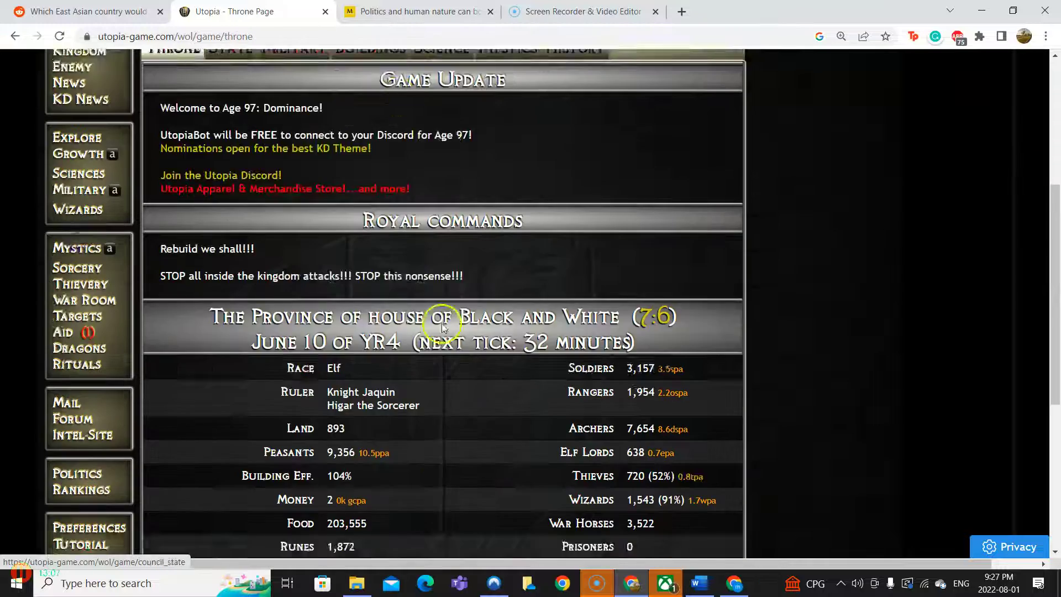
scroll(441, 323, down, 5)
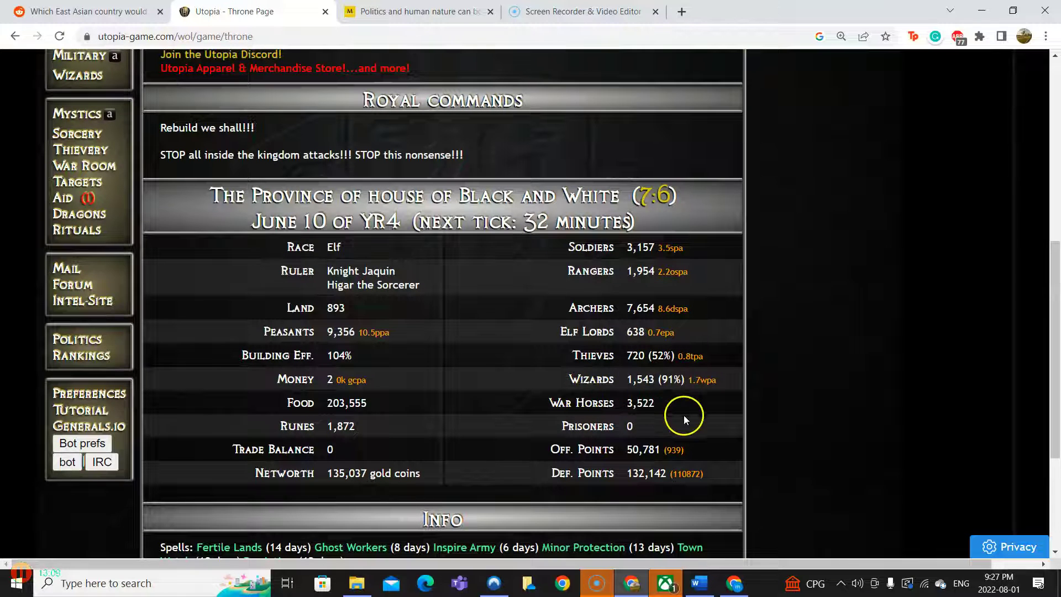
Highlight the War Horses count of 3,522 on the Throne page
drag(659, 403, 614, 401)
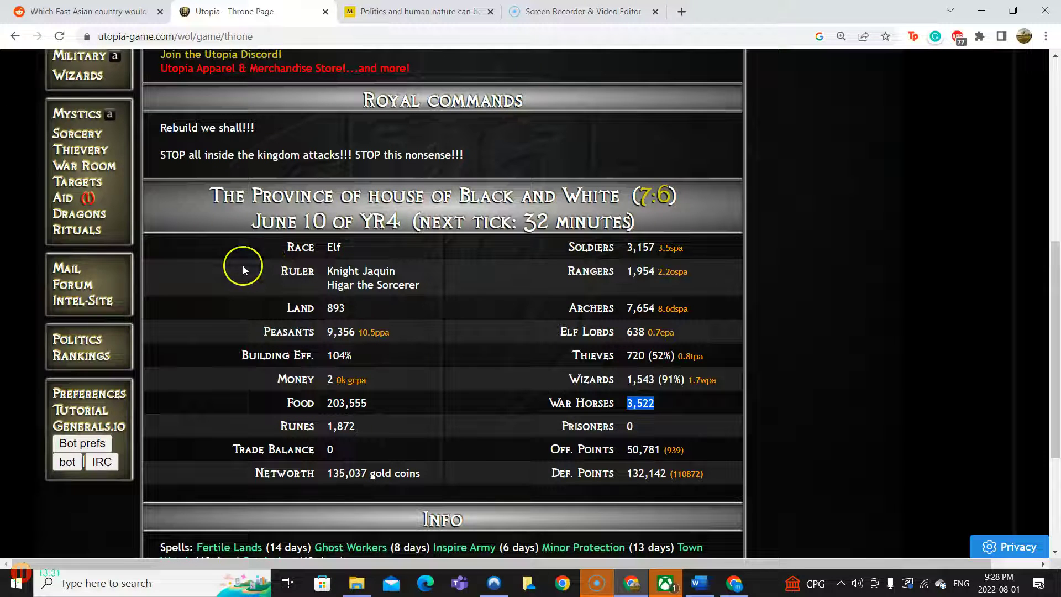
scroll(243, 265, down, 2)
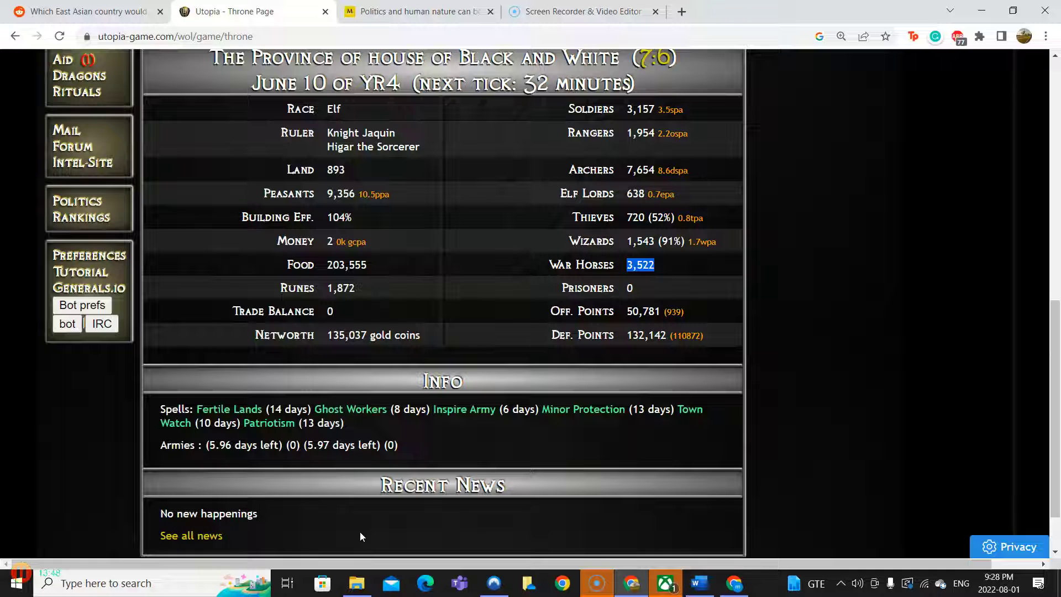
scroll(249, 414, up, 4)
click(80, 119)
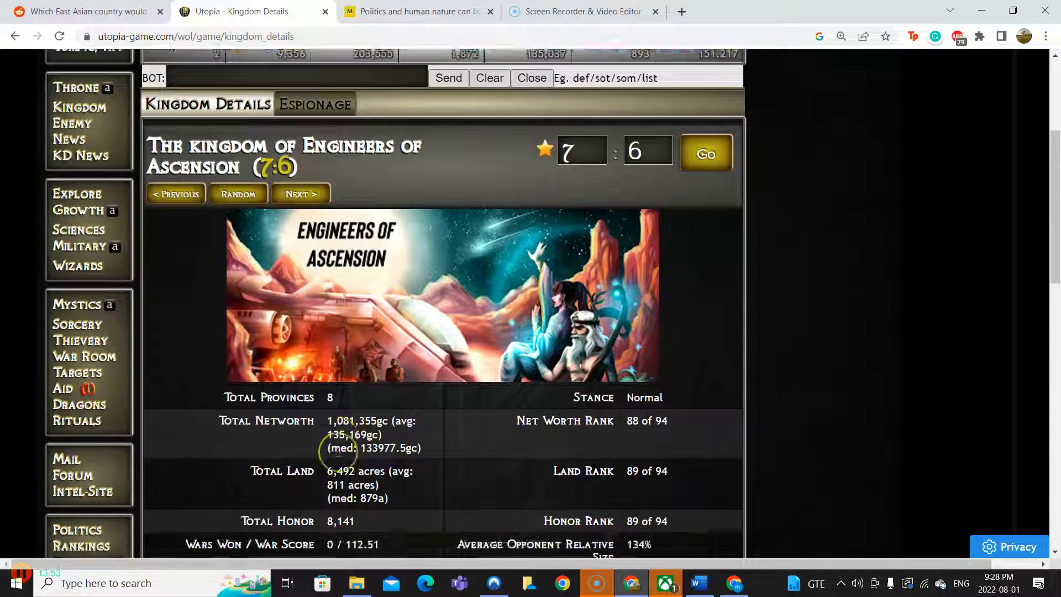
scroll(337, 454, down, 3)
scroll(337, 454, down, 2)
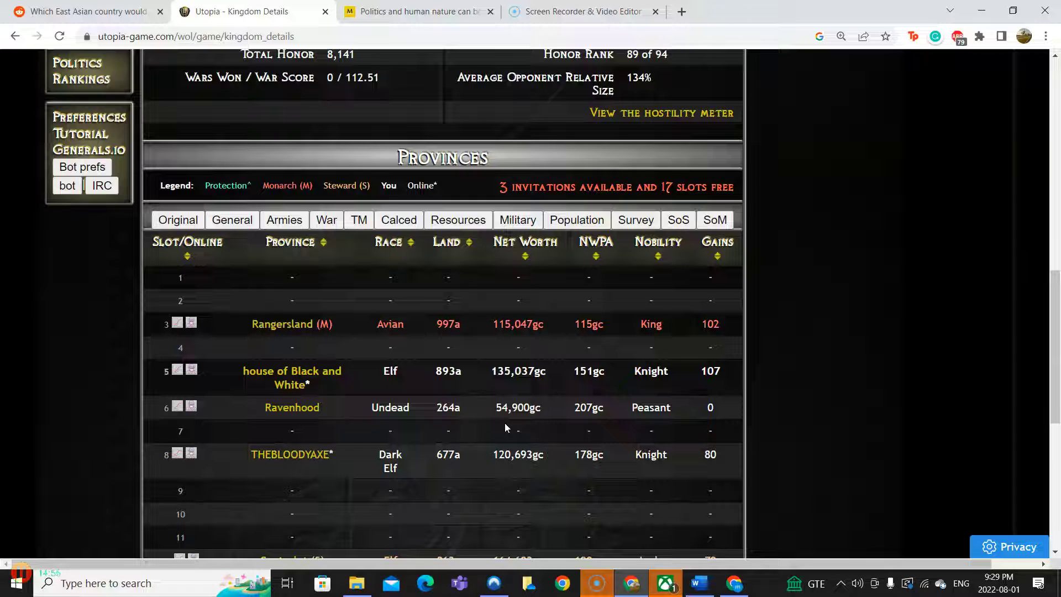
scroll(505, 423, up, 2)
scroll(505, 422, up, 2)
scroll(505, 423, up, 2)
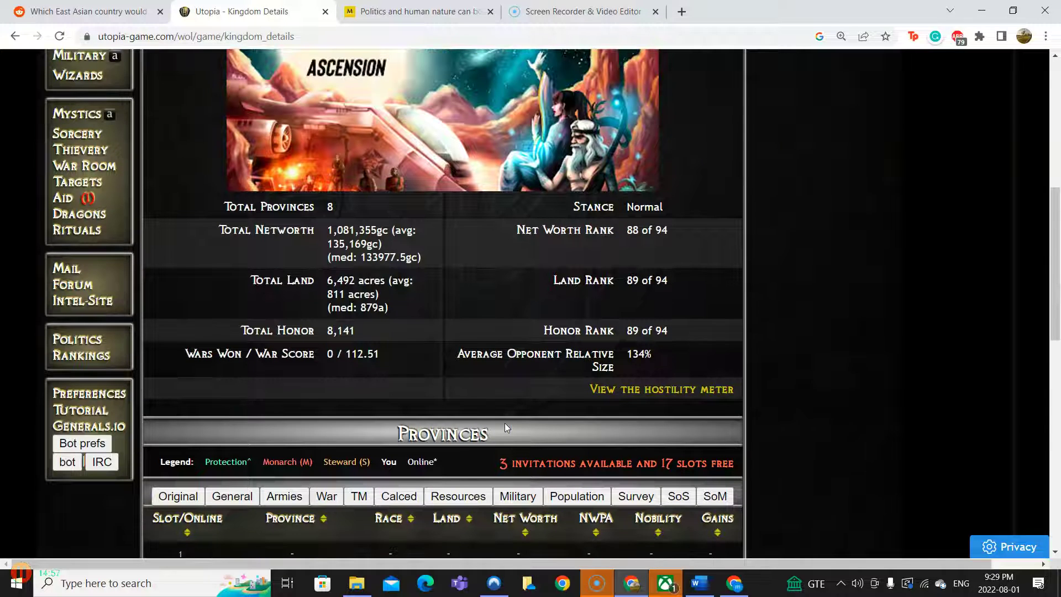
scroll(505, 423, up, 3)
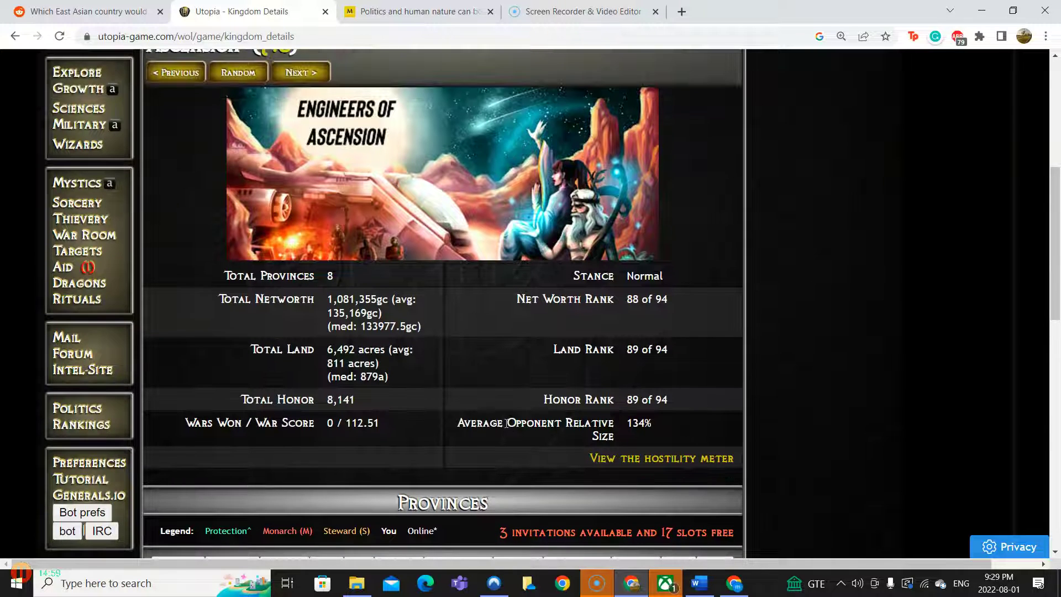
scroll(505, 423, up, 3)
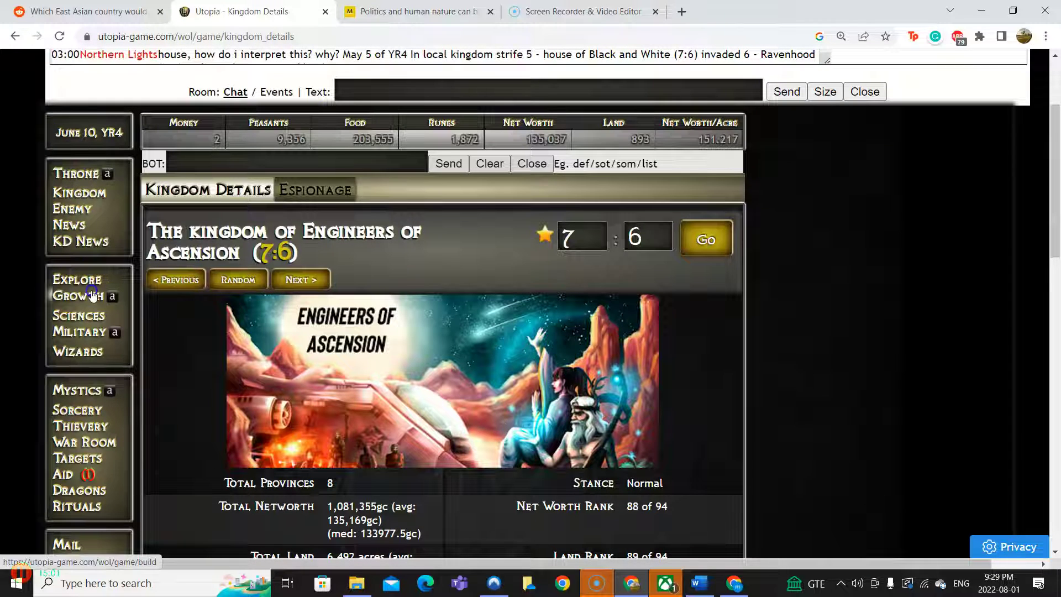
Check the Buildings page, then open Rankings' Survey of the World's Races
click(79, 294)
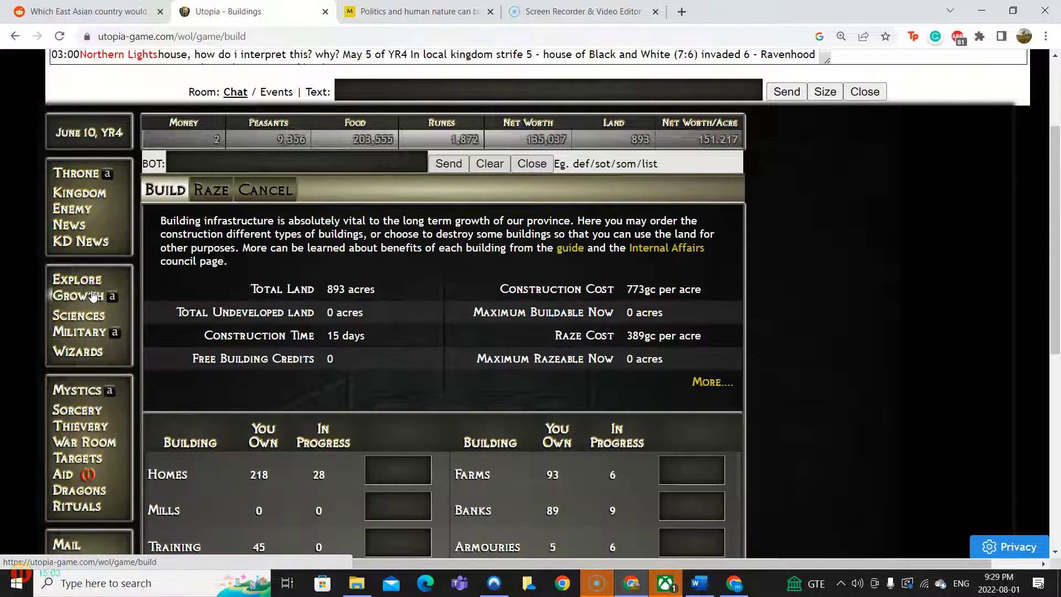
scroll(91, 295, down, 2)
scroll(92, 295, down, 1)
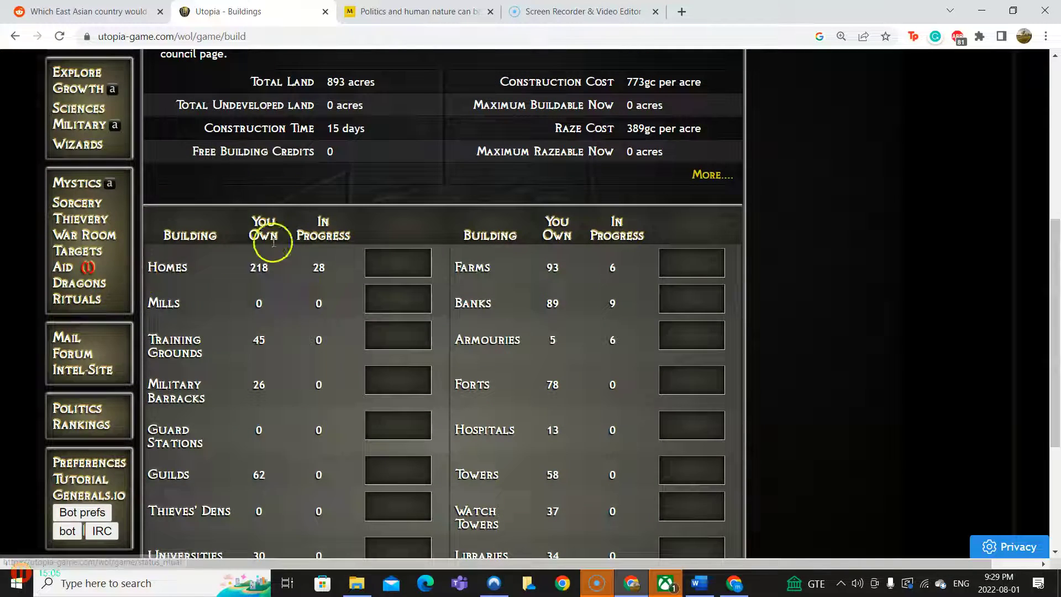
scroll(210, 359, down, 2)
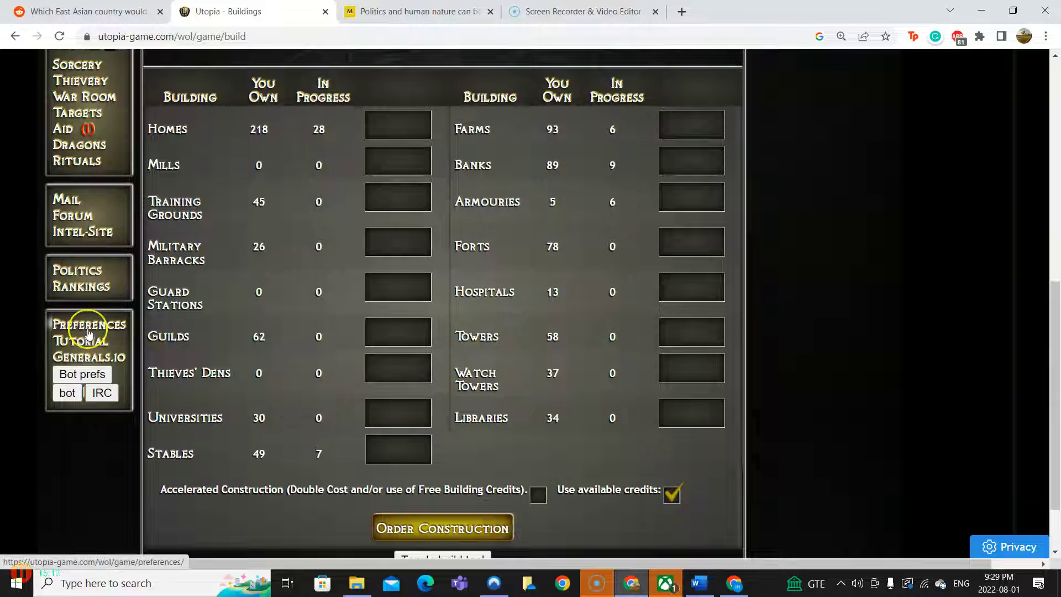
scroll(89, 327, up, 1)
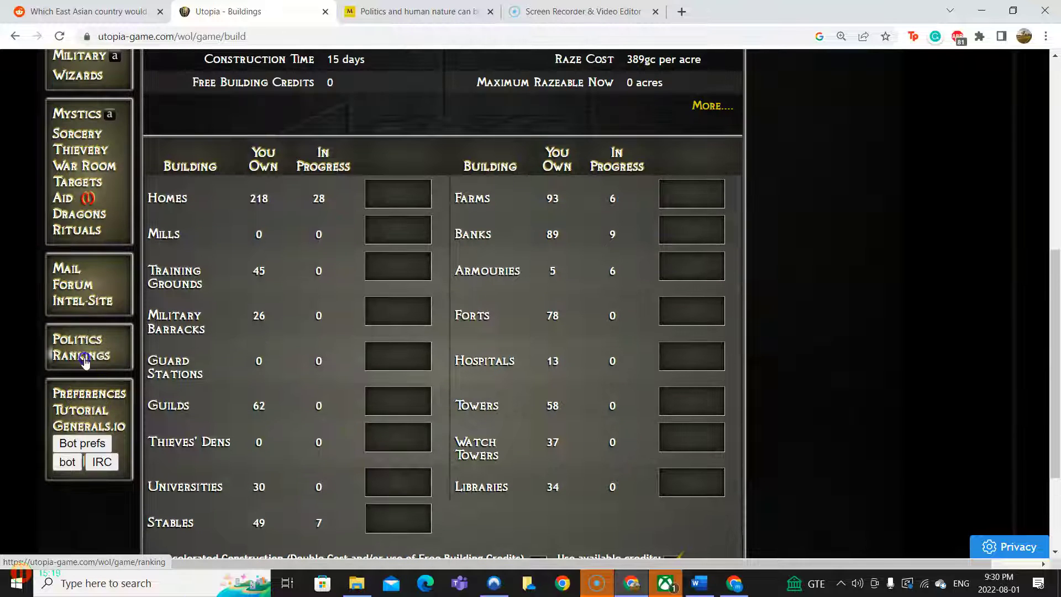
click(84, 355)
click(216, 271)
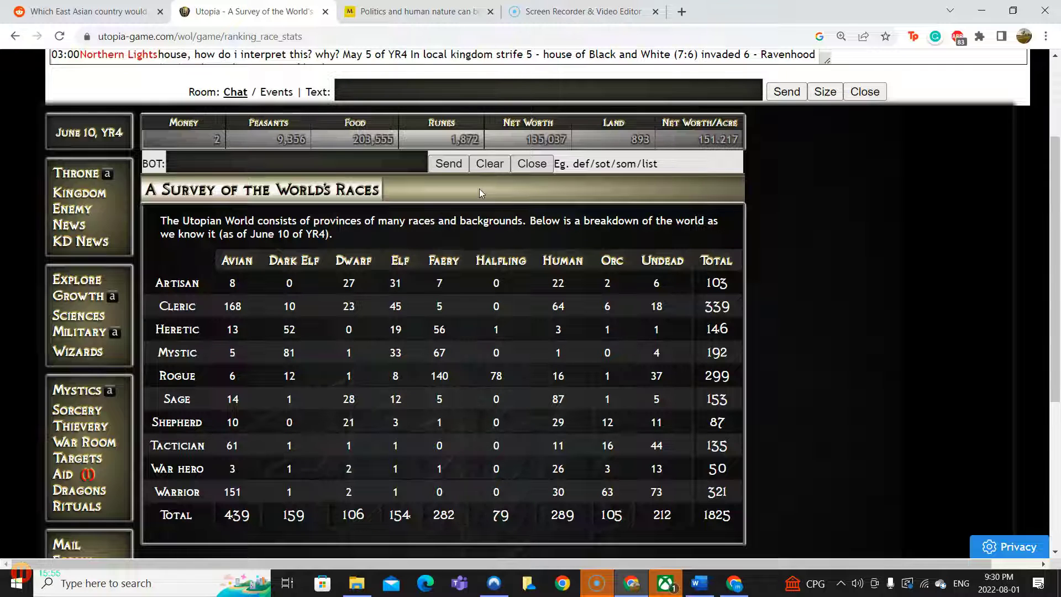
scroll(479, 188, down, 2)
Return to Engineers of Ascension's kingdom details for its provinces table
click(483, 180)
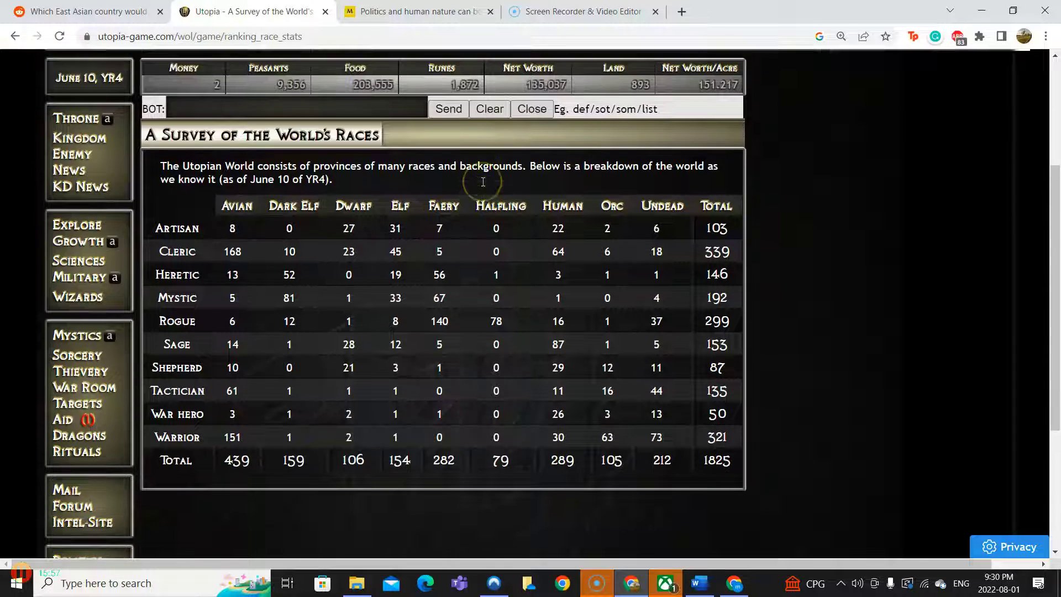
scroll(482, 181, up, 3)
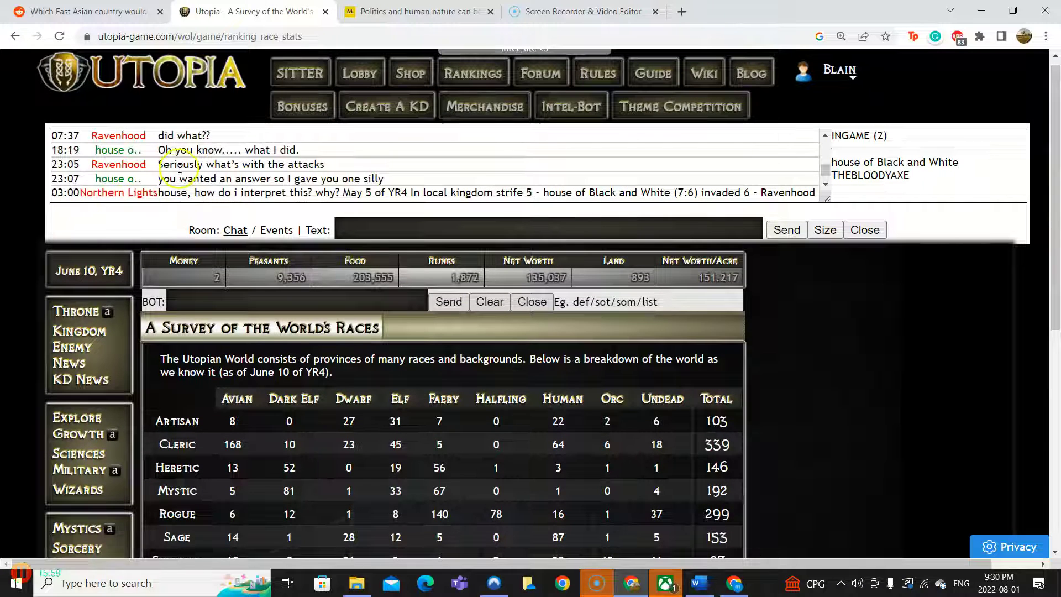
scroll(184, 165, down, 2)
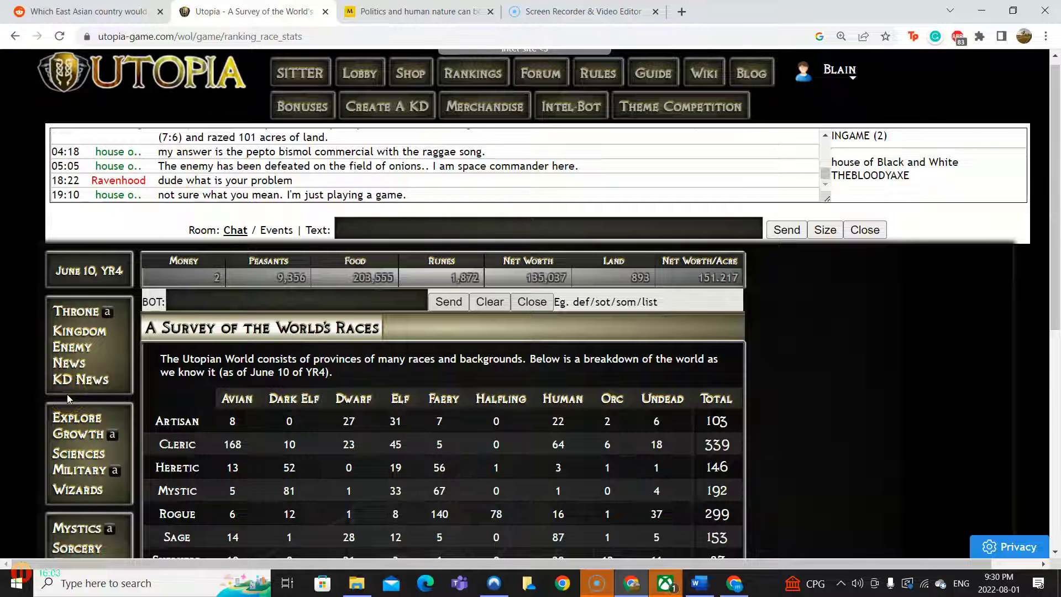
click(84, 331)
scroll(462, 395, down, 5)
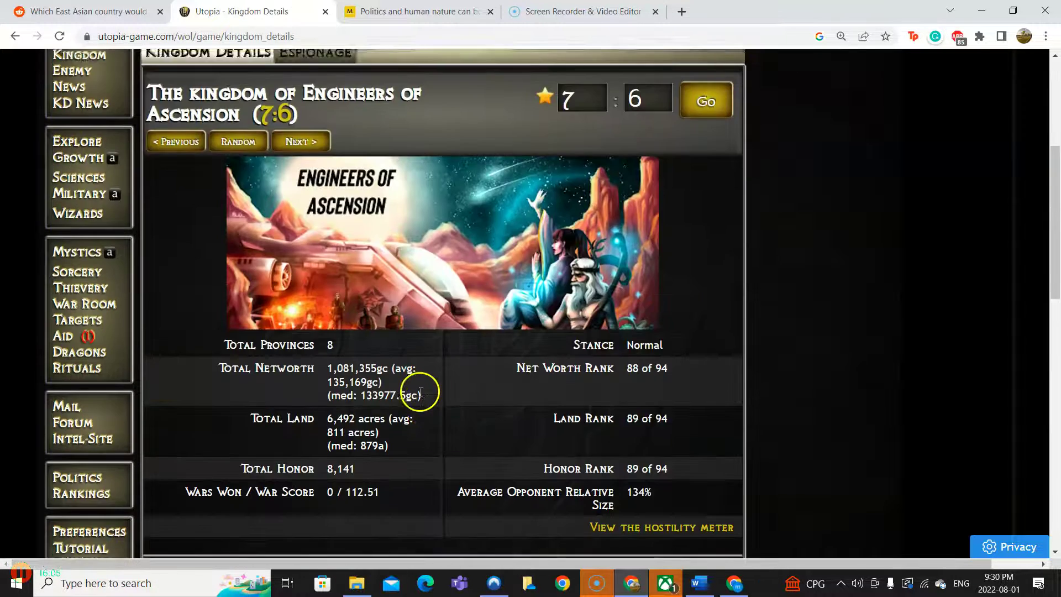
scroll(461, 394, down, 5)
scroll(321, 364, down, 4)
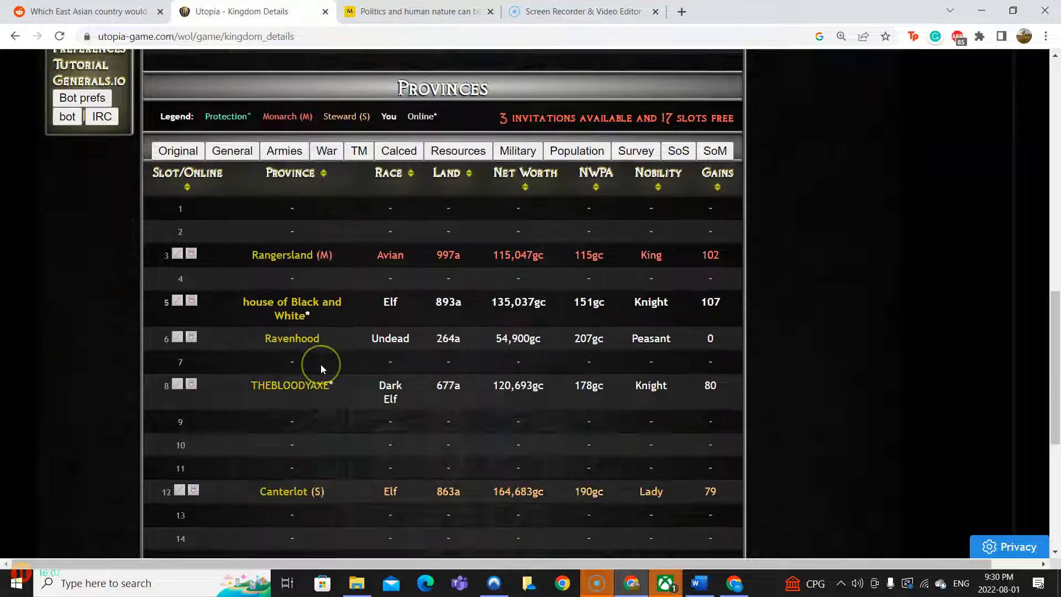
scroll(321, 364, up, 2)
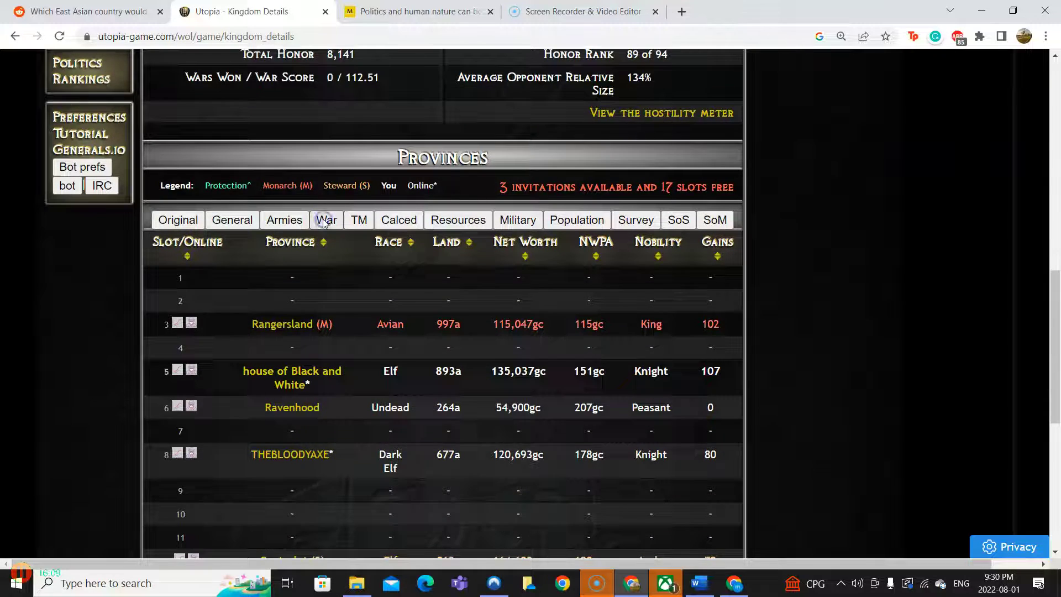
Show the war view and highlight the Halfling's 153k and Black and White's 132k defence
click(325, 220)
drag(241, 481, 321, 493)
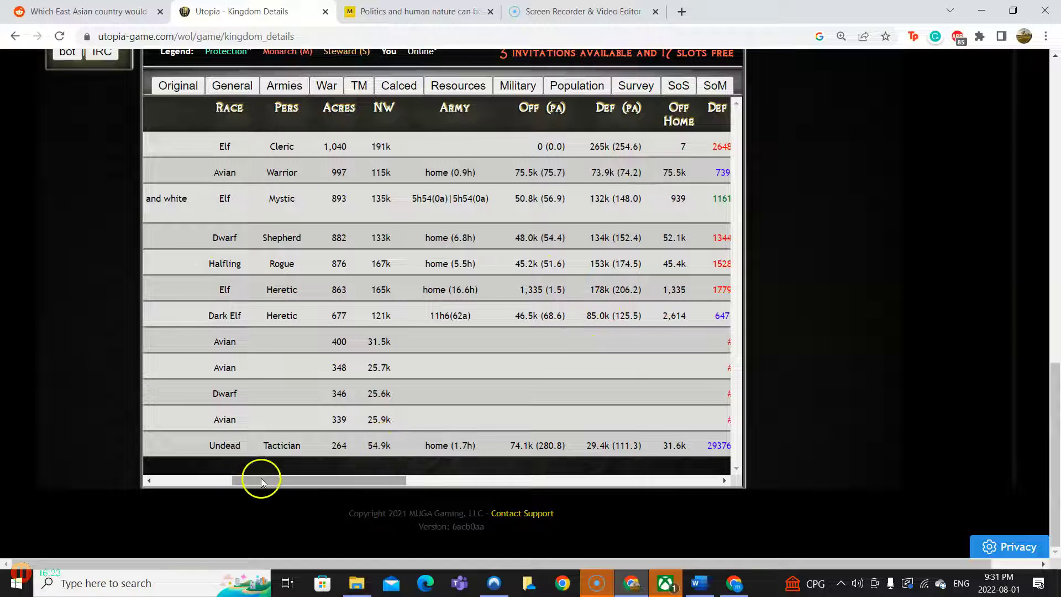
drag(261, 481, 147, 464)
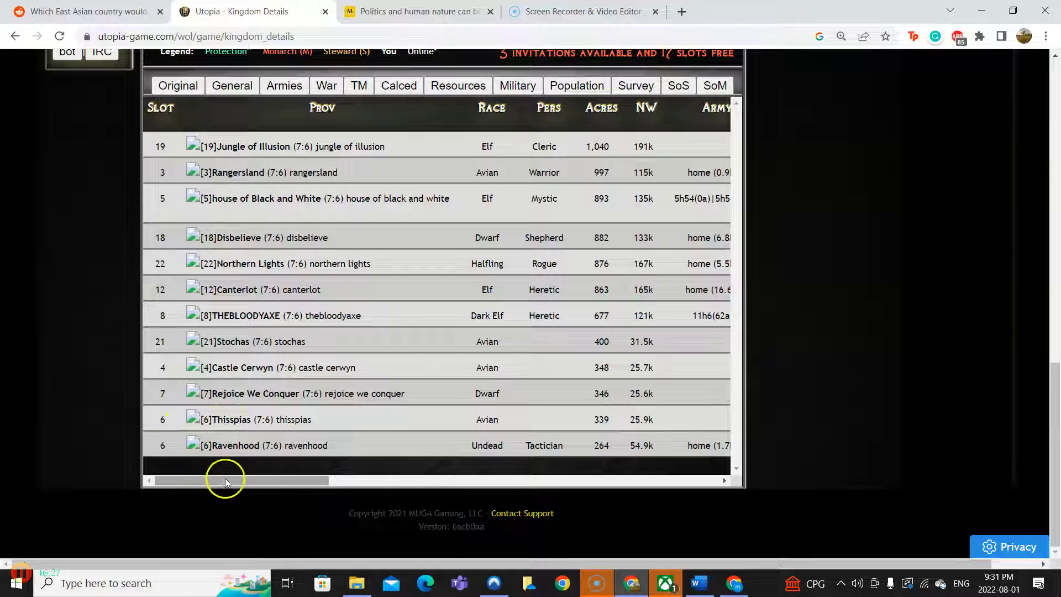
drag(224, 479, 320, 478)
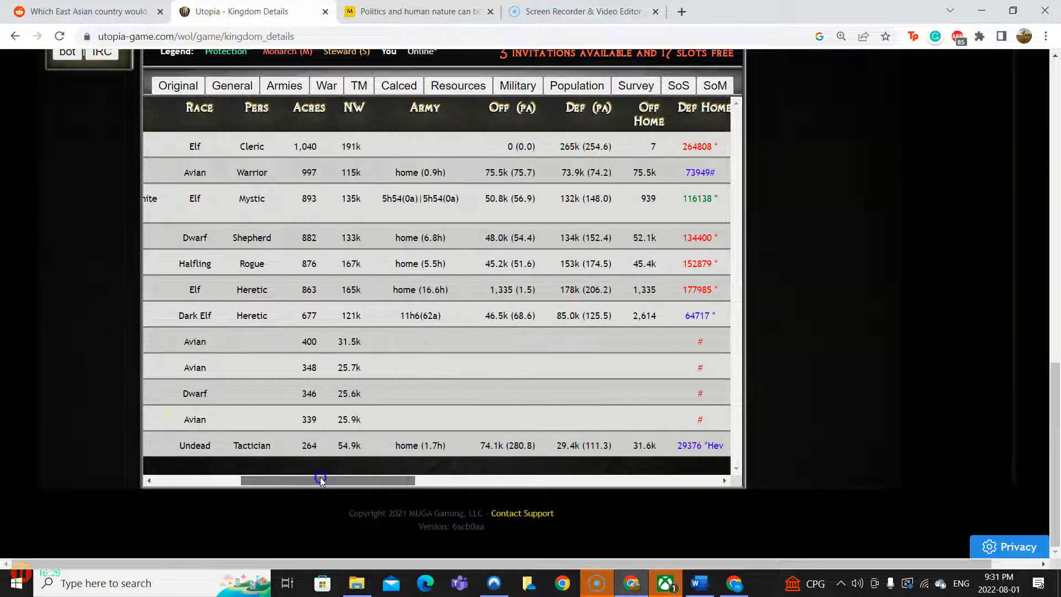
drag(585, 263, 567, 266)
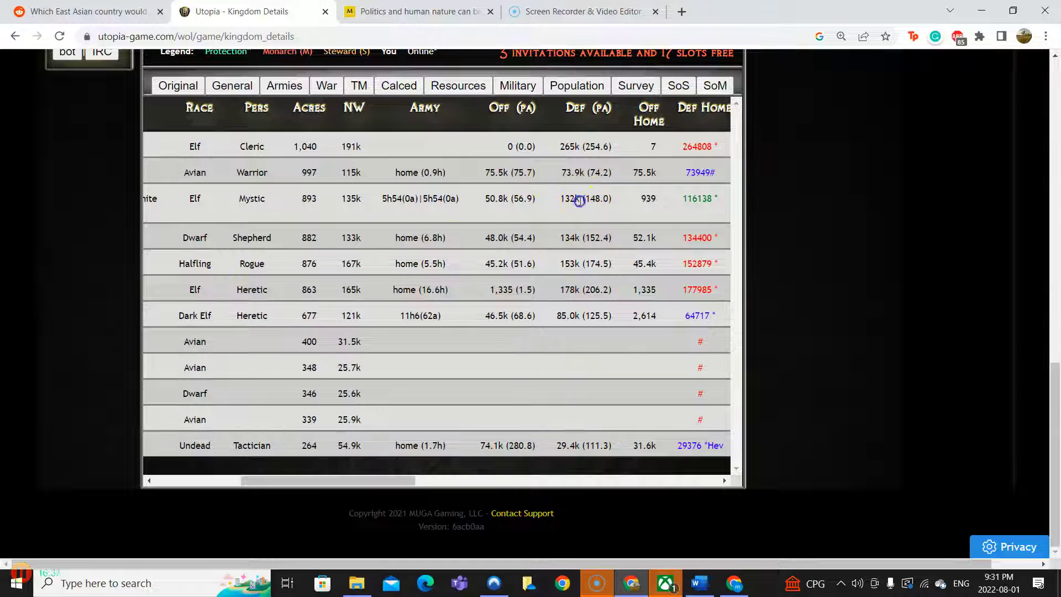
drag(581, 199, 551, 208)
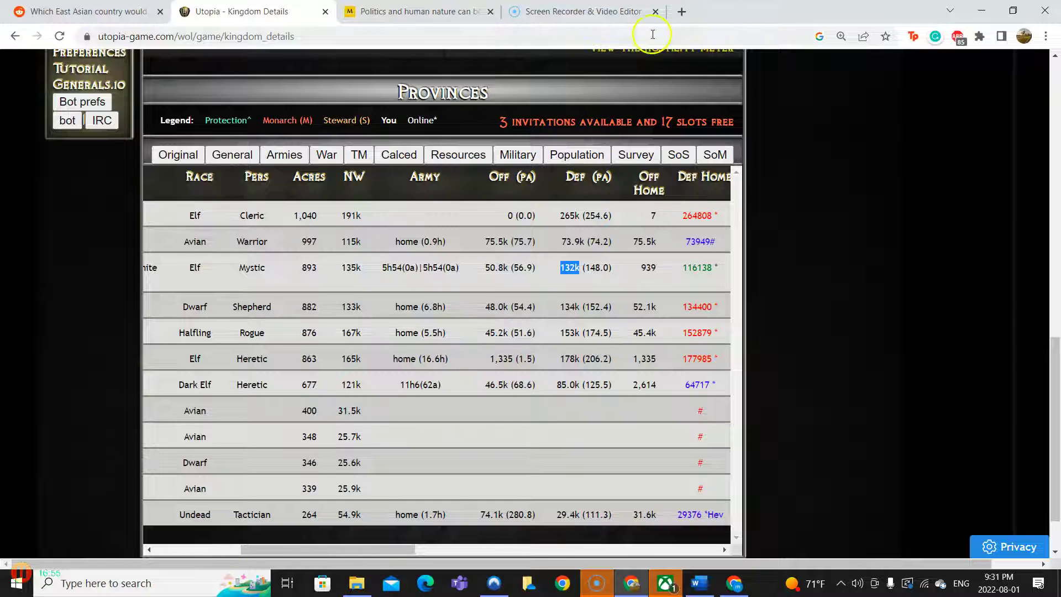
Search 'coronavirus worldometer' in a new tab; show yesterday's figures with 7-day death average
click(688, 11)
click(523, 289)
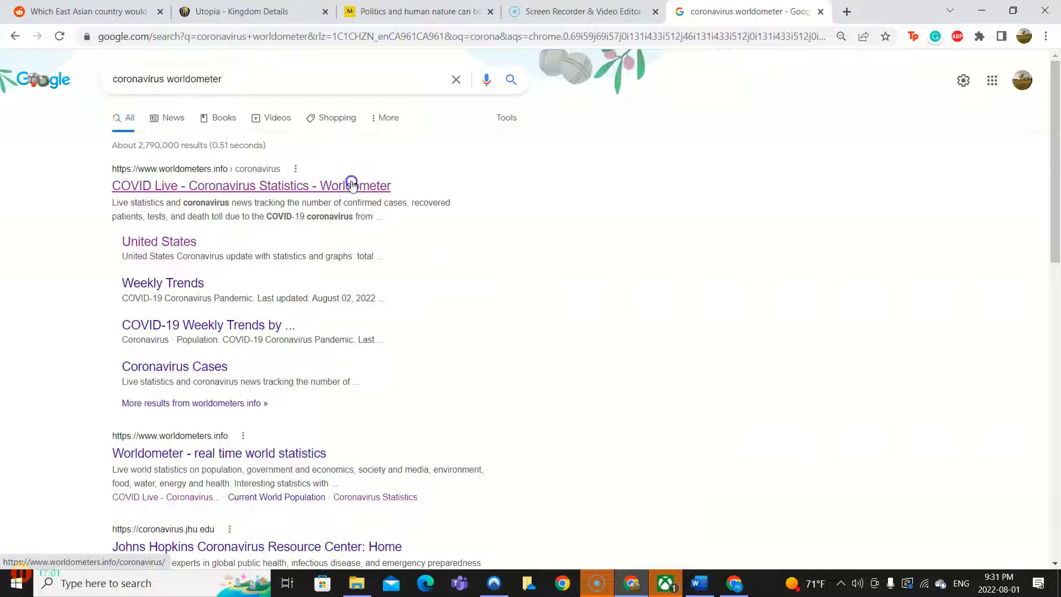
scroll(414, 366, down, 4)
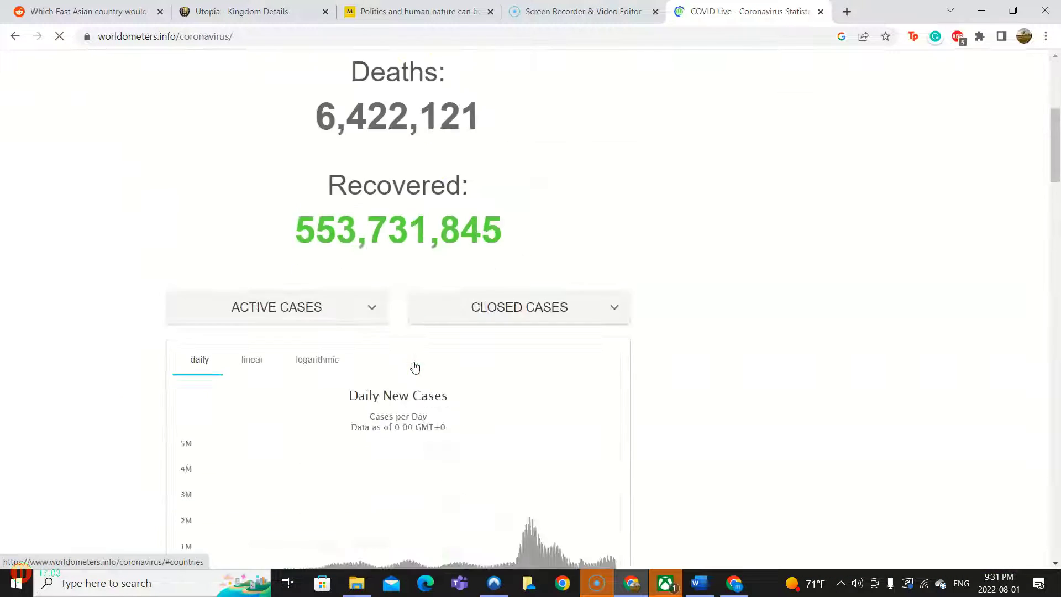
scroll(415, 366, down, 4)
scroll(415, 366, down, 5)
scroll(415, 365, down, 3)
scroll(414, 365, down, 4)
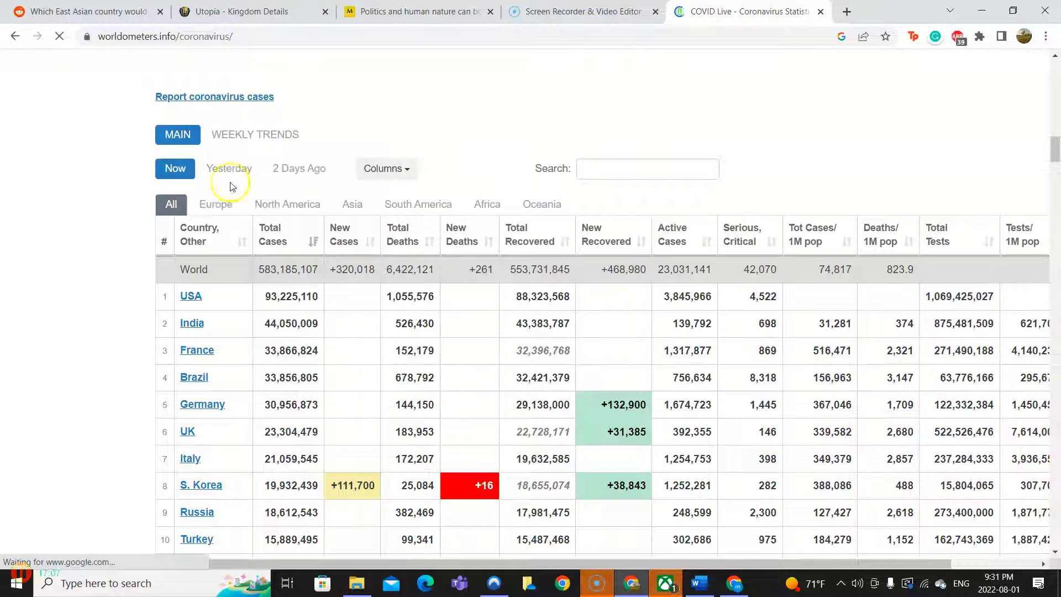
click(243, 170)
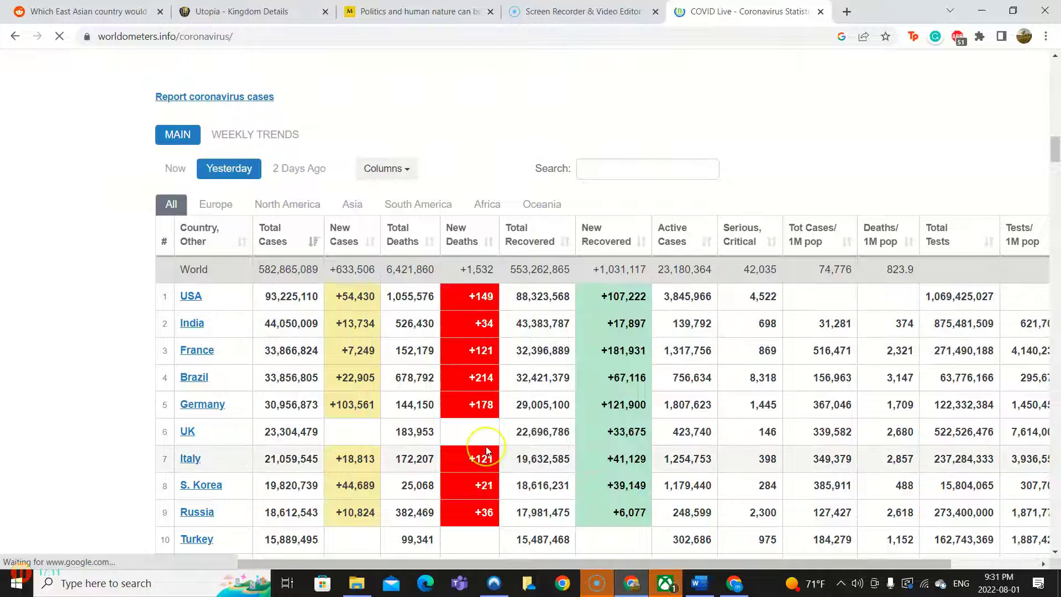
scroll(486, 447, up, 5)
scroll(486, 447, up, 4)
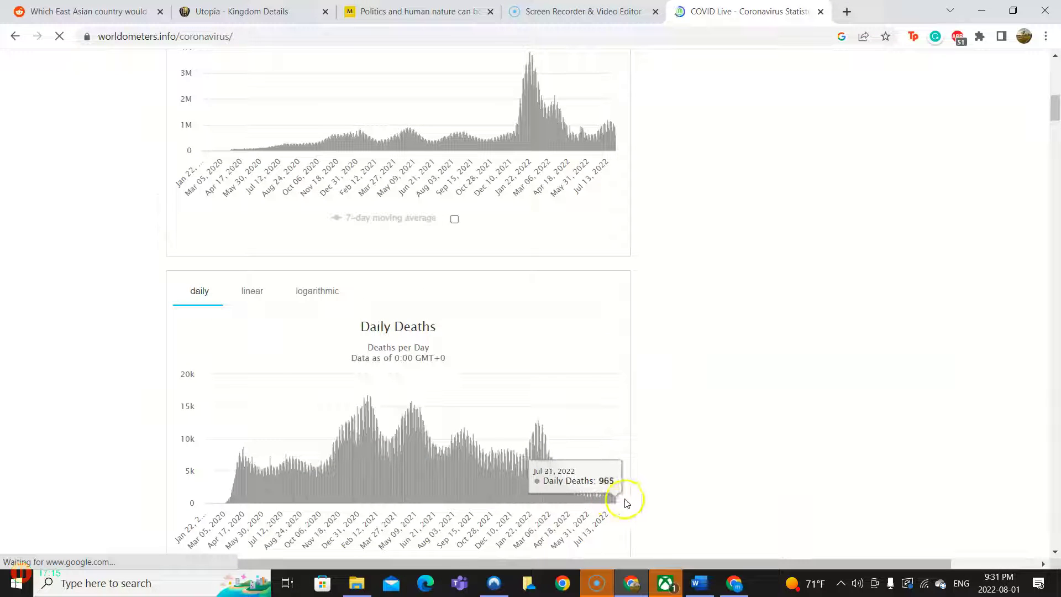
scroll(625, 503, down, 2)
click(412, 432)
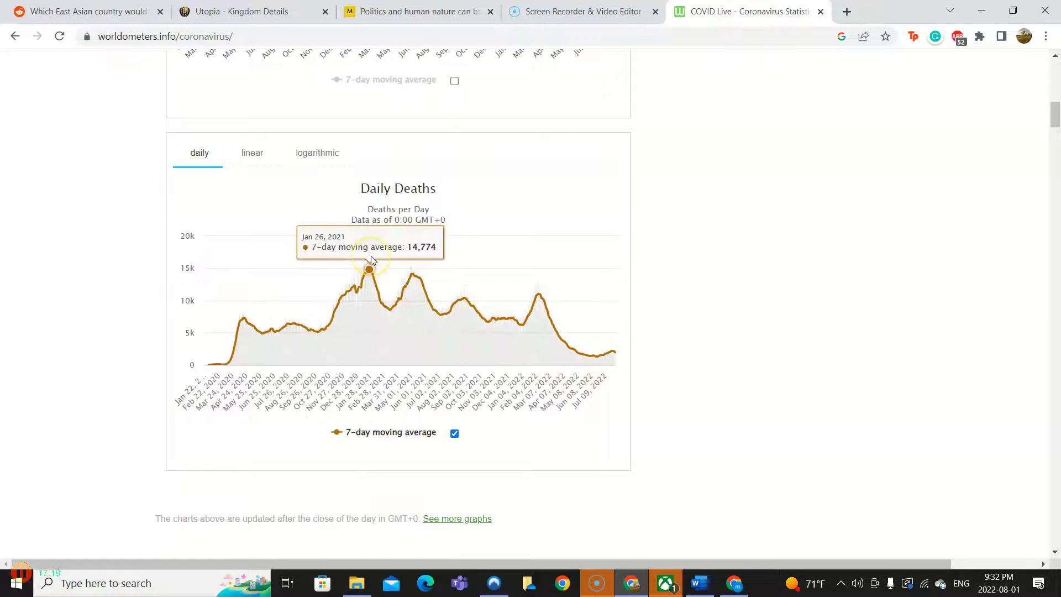
scroll(370, 255, down, 10)
scroll(493, 389, down, 3)
scroll(291, 359, up, 2)
Overlay Japan's 3-day moving average on daily deaths, then go back to the global page
click(194, 236)
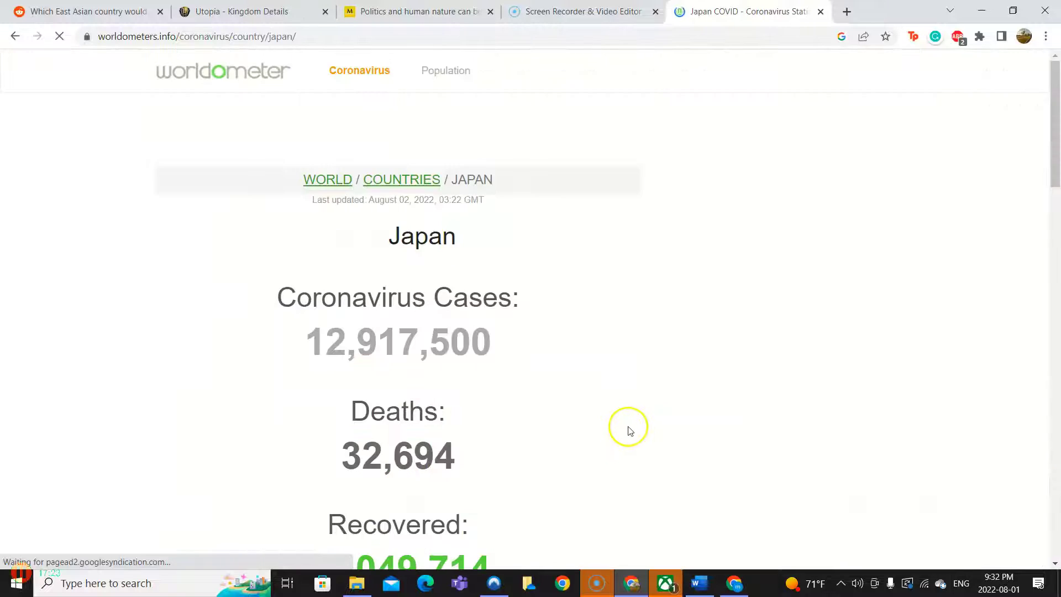
scroll(628, 429, down, 6)
scroll(628, 430, down, 5)
scroll(628, 430, down, 4)
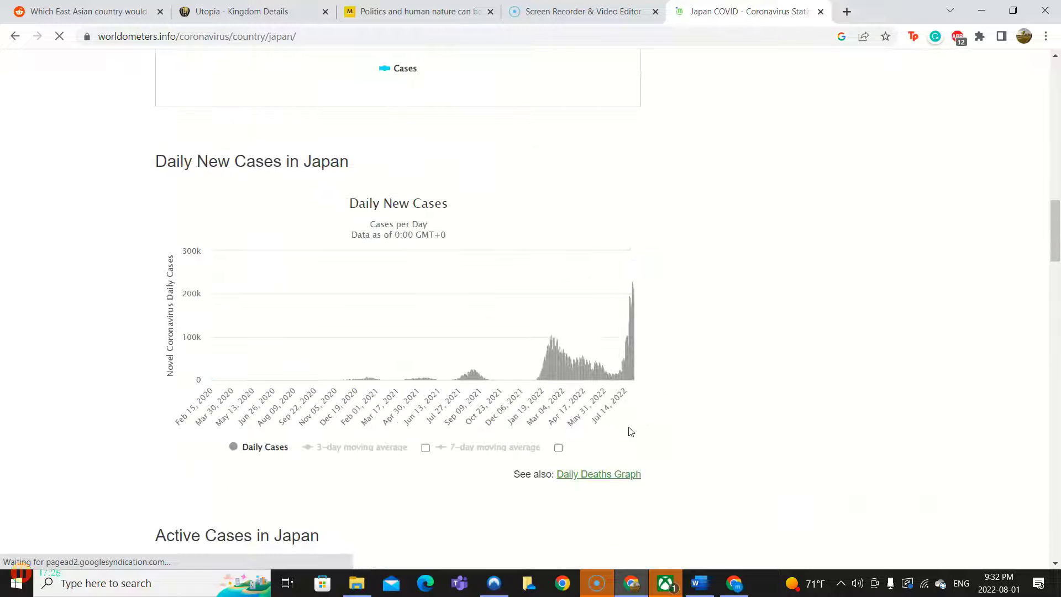
scroll(628, 430, down, 6)
scroll(628, 429, down, 3)
scroll(628, 430, down, 2)
scroll(629, 429, down, 3)
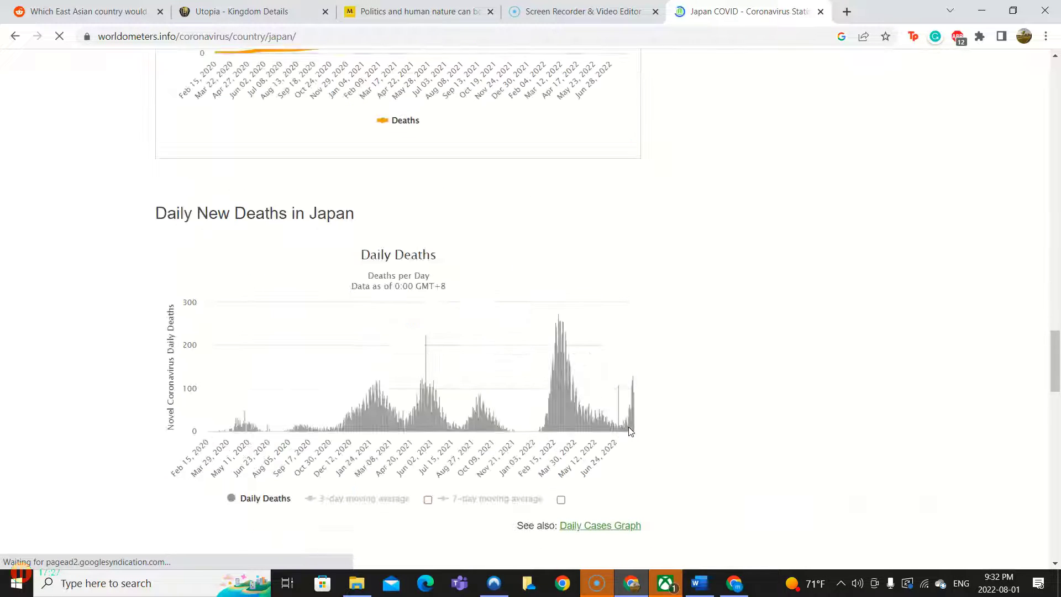
click(325, 498)
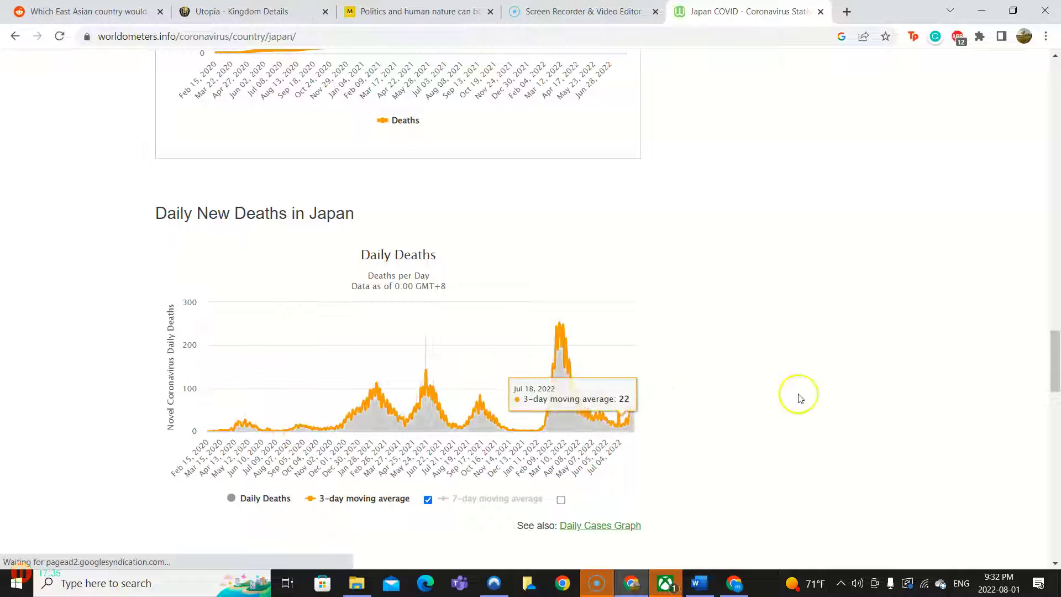
scroll(638, 349, up, 2)
scroll(638, 348, up, 3)
scroll(639, 348, up, 3)
scroll(639, 348, up, 2)
scroll(639, 348, up, 1)
scroll(640, 349, up, 4)
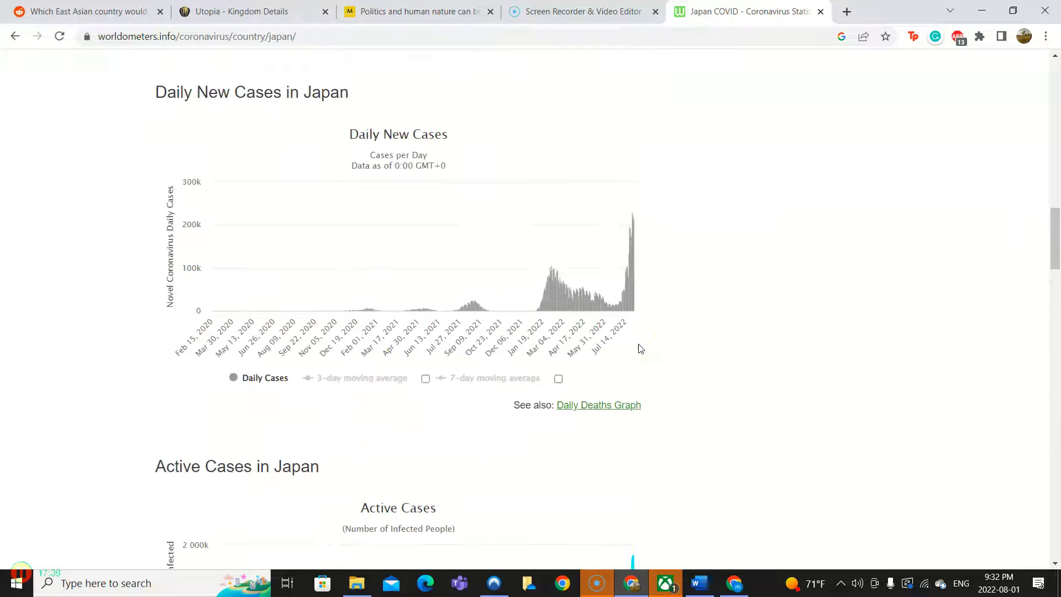
scroll(639, 348, up, 1)
scroll(640, 348, up, 4)
scroll(639, 348, up, 1)
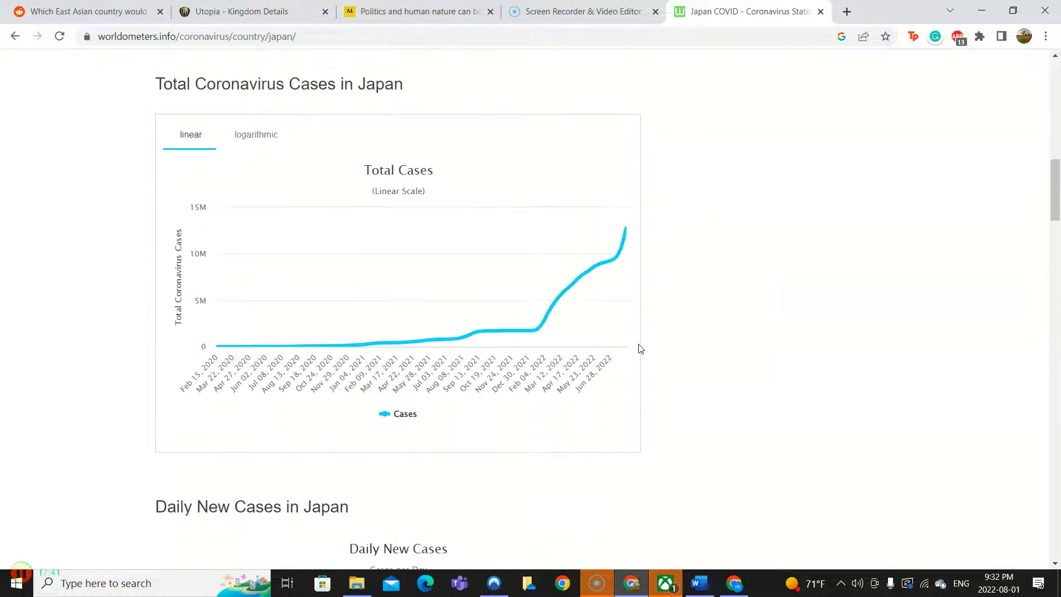
scroll(639, 348, down, 2)
scroll(639, 348, down, 5)
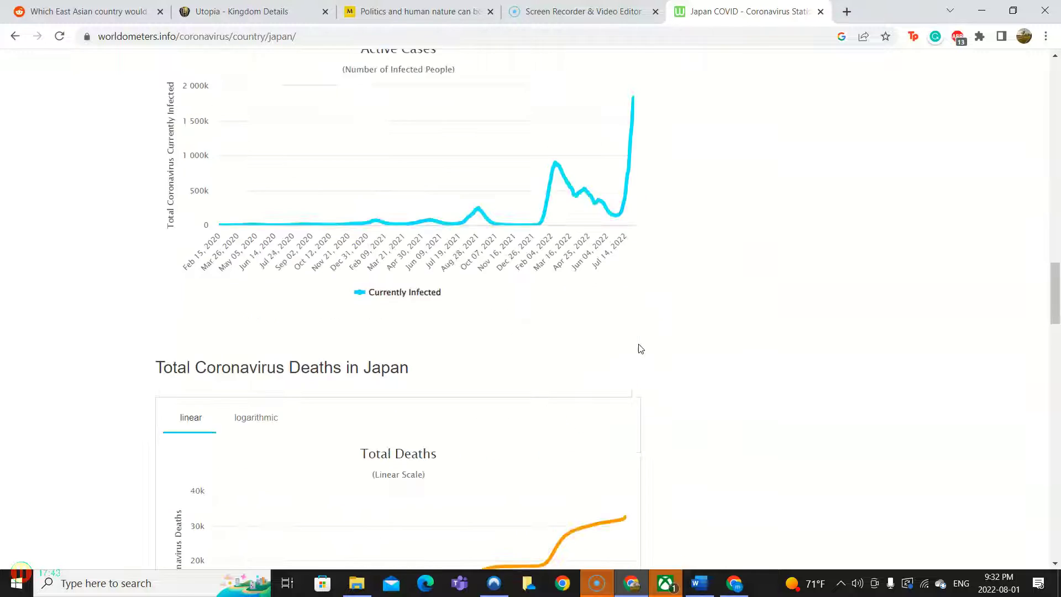
scroll(639, 348, down, 4)
scroll(639, 348, down, 3)
scroll(639, 348, down, 4)
scroll(639, 349, down, 4)
scroll(638, 349, down, 4)
scroll(639, 348, down, 4)
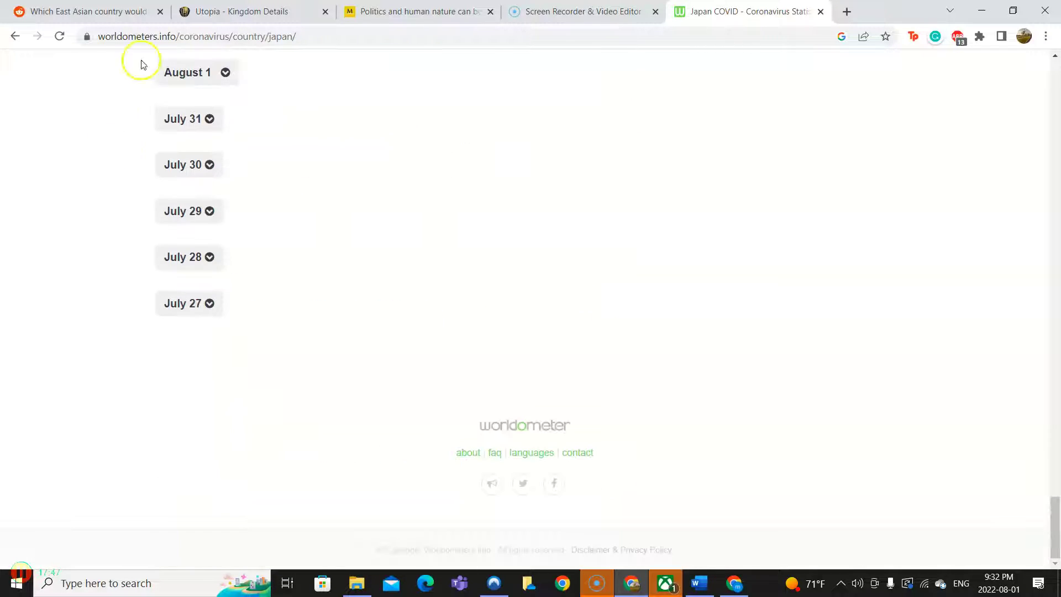
click(15, 36)
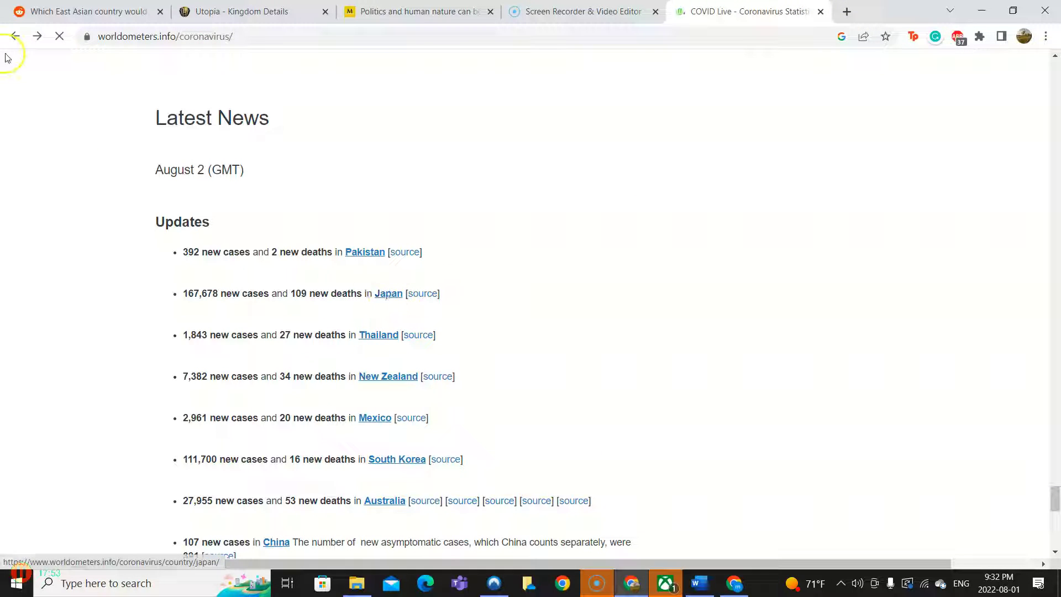
Review Worldometer's COVID country table down to Sweden, then close that tab
click(15, 37)
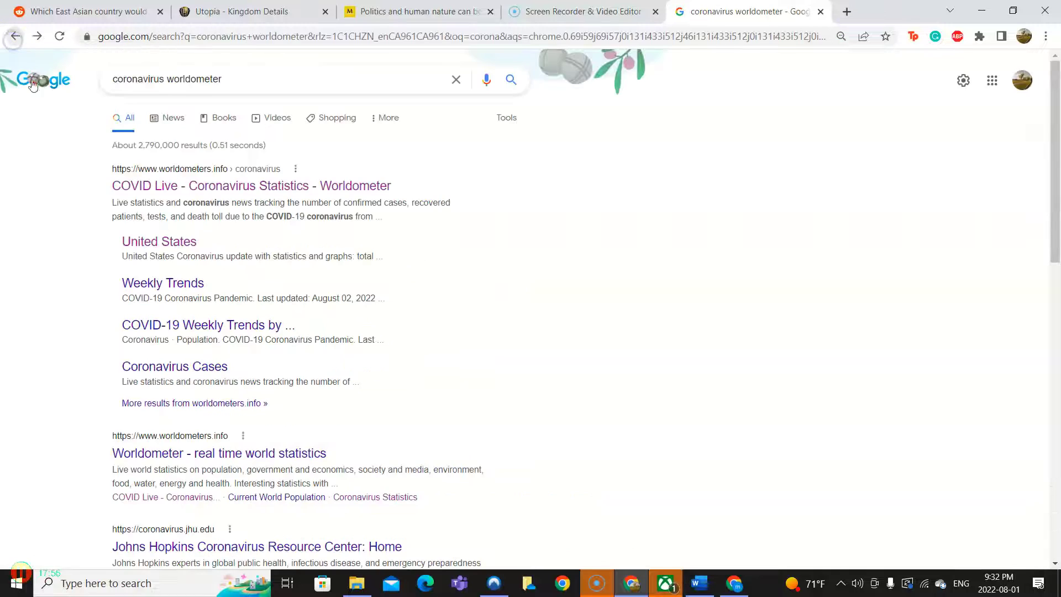
click(257, 186)
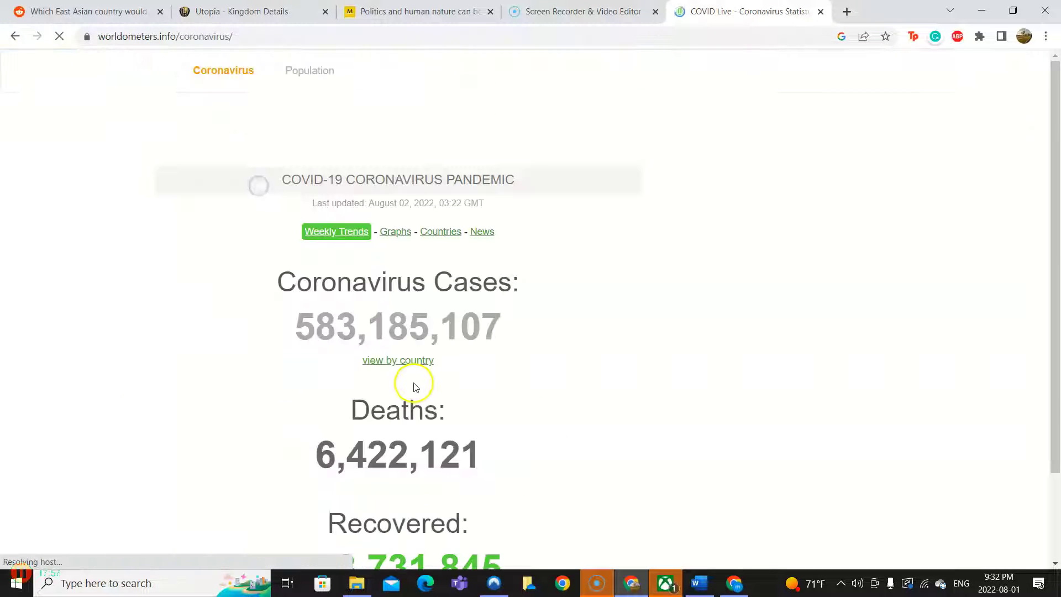
scroll(415, 386, down, 10)
scroll(416, 387, down, 10)
scroll(415, 386, down, 10)
scroll(415, 387, down, 1)
scroll(416, 386, down, 4)
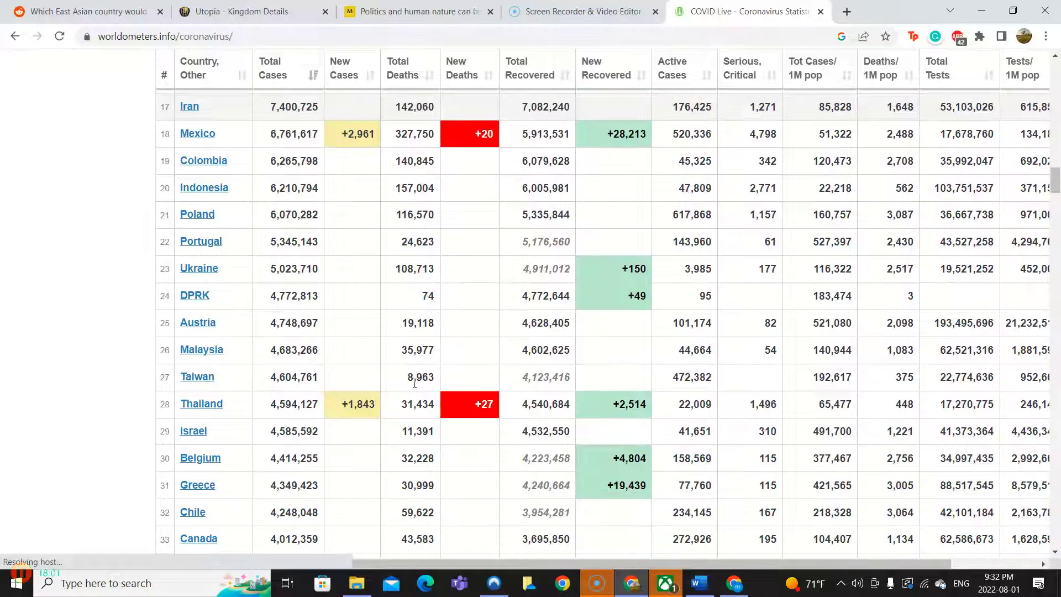
scroll(415, 386, down, 1)
scroll(415, 386, up, 4)
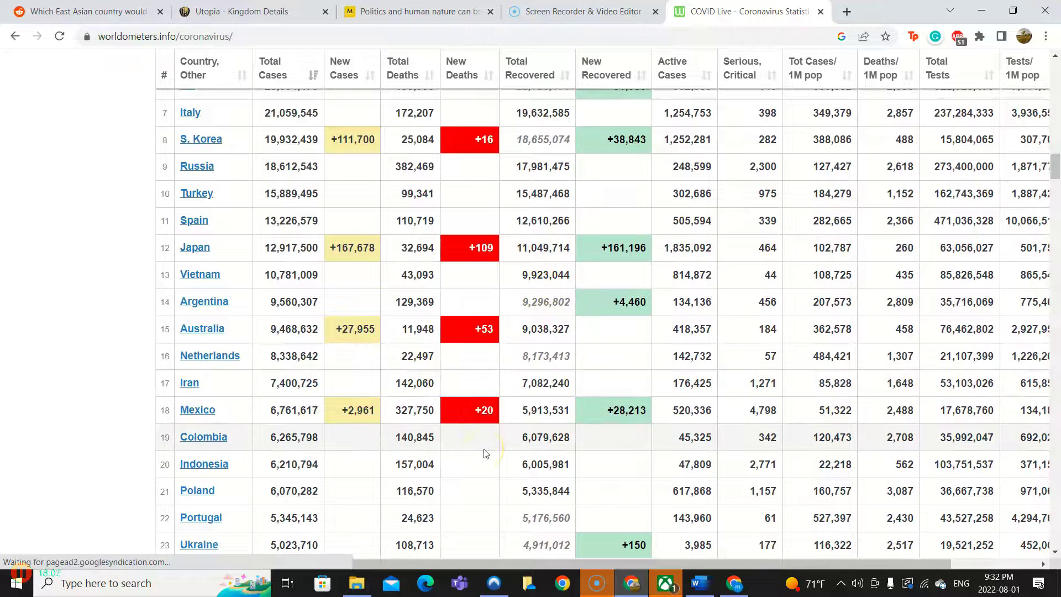
scroll(484, 453, up, 2)
scroll(485, 453, up, 2)
scroll(484, 454, up, 2)
scroll(485, 454, up, 3)
scroll(486, 453, up, 1)
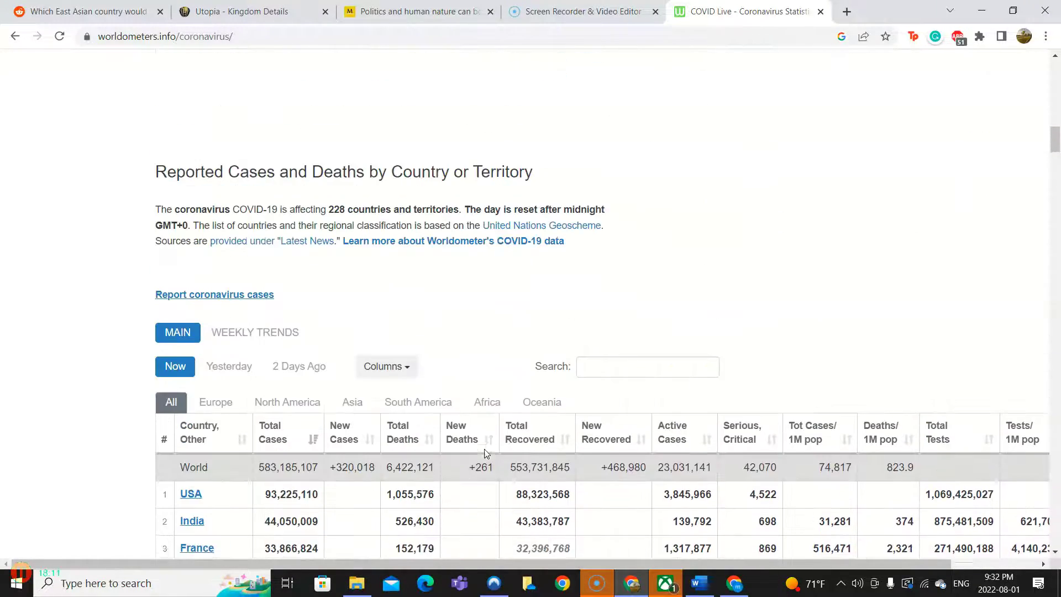
scroll(486, 453, down, 2)
scroll(485, 453, down, 3)
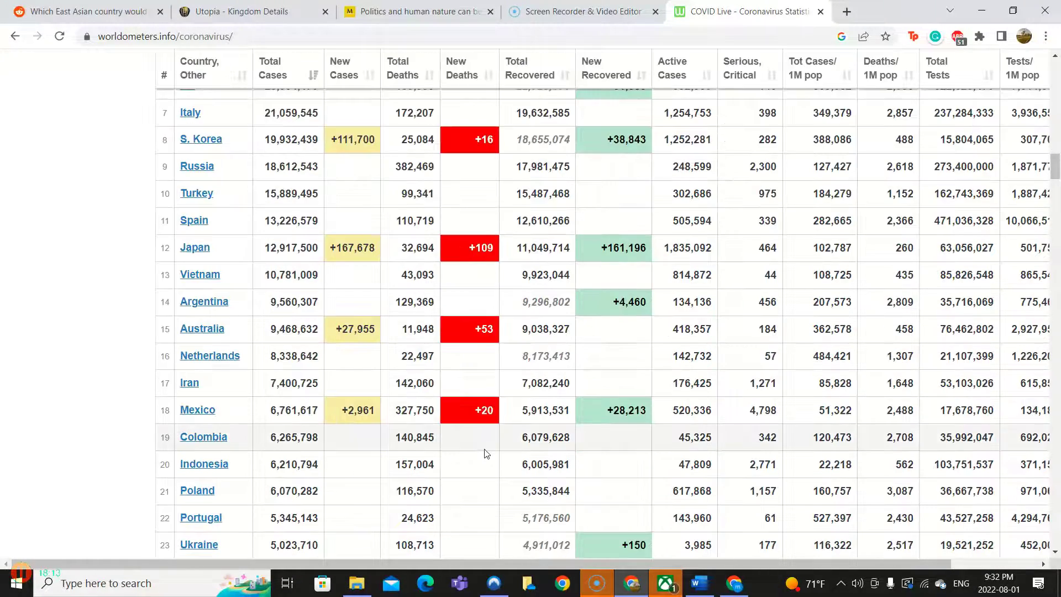
scroll(486, 453, down, 1)
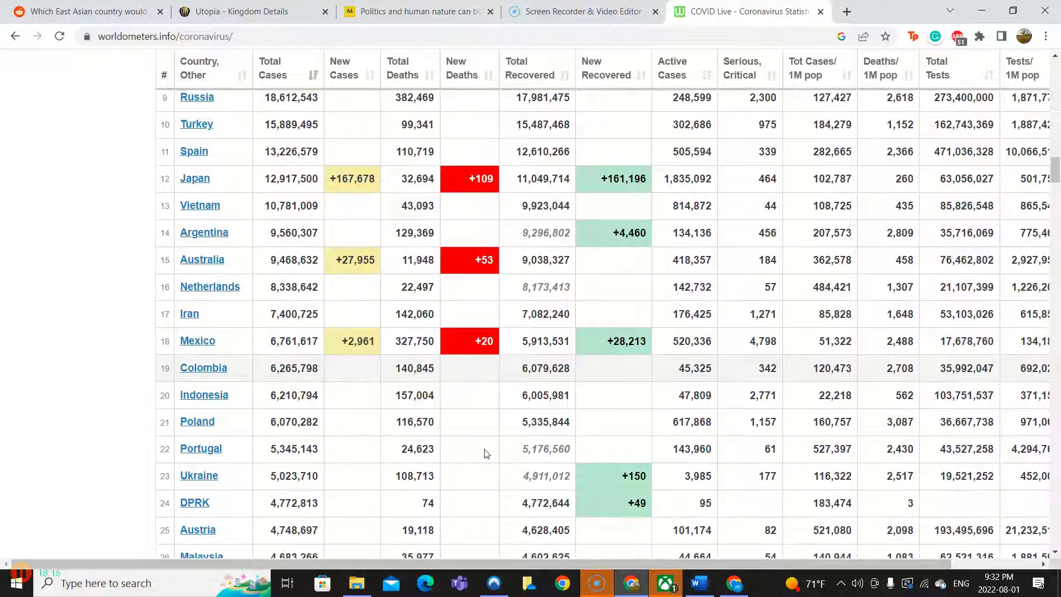
scroll(485, 453, down, 1)
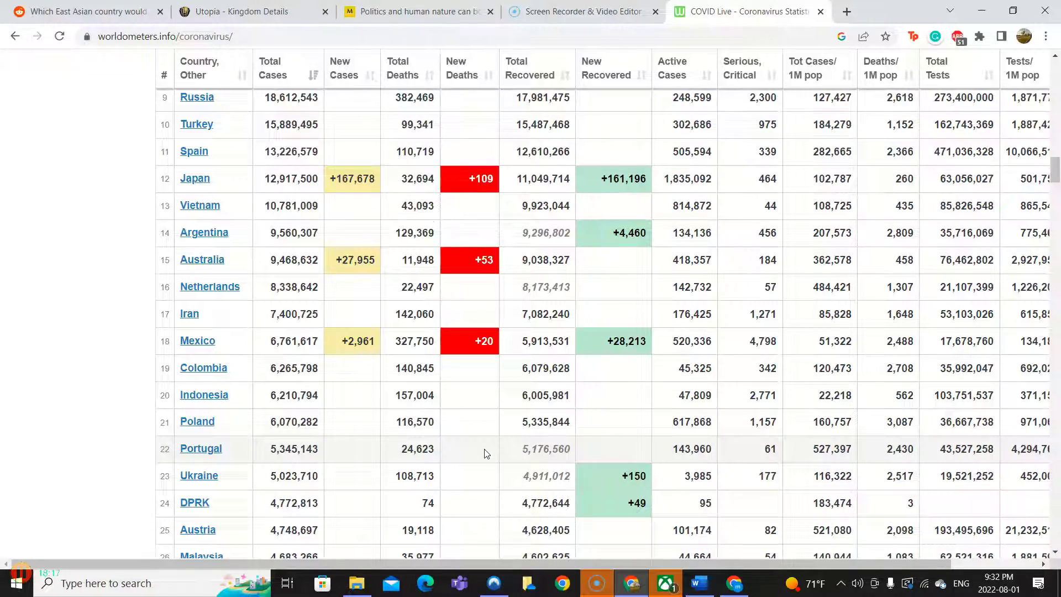
scroll(486, 453, down, 3)
scroll(485, 454, down, 3)
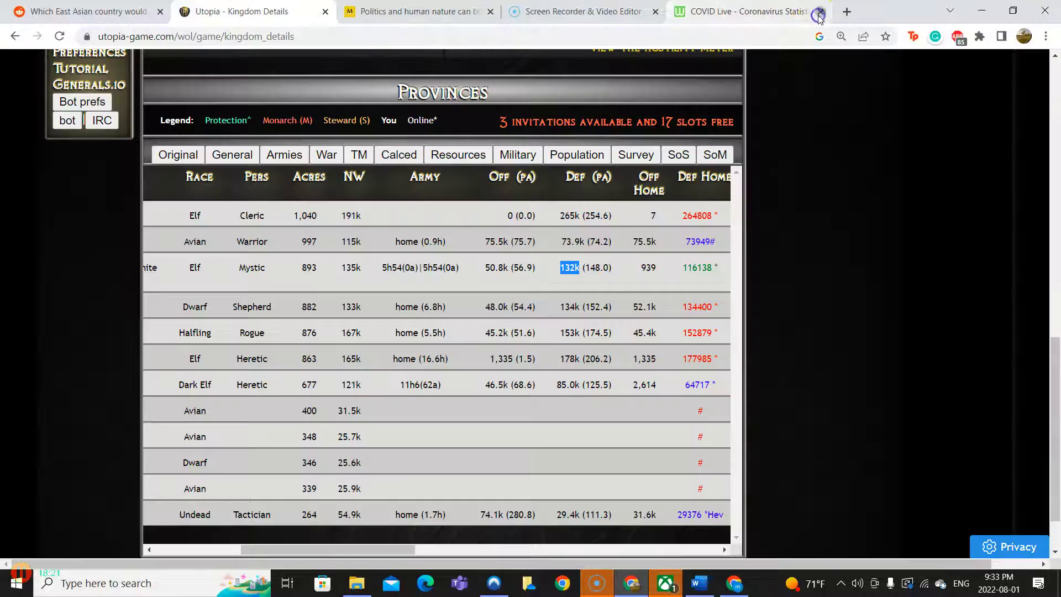
click(819, 11)
drag(365, 548, 190, 549)
scroll(116, 437, up, 1)
scroll(116, 437, up, 5)
scroll(117, 438, up, 5)
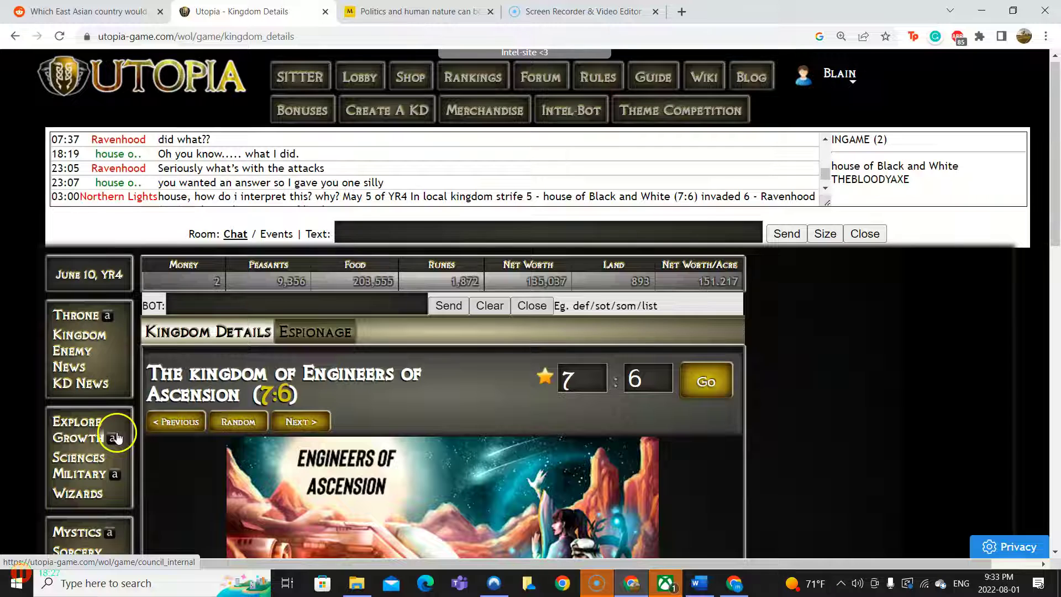
scroll(117, 438, down, 4)
scroll(116, 432, down, 2)
scroll(116, 432, down, 3)
scroll(117, 431, down, 1)
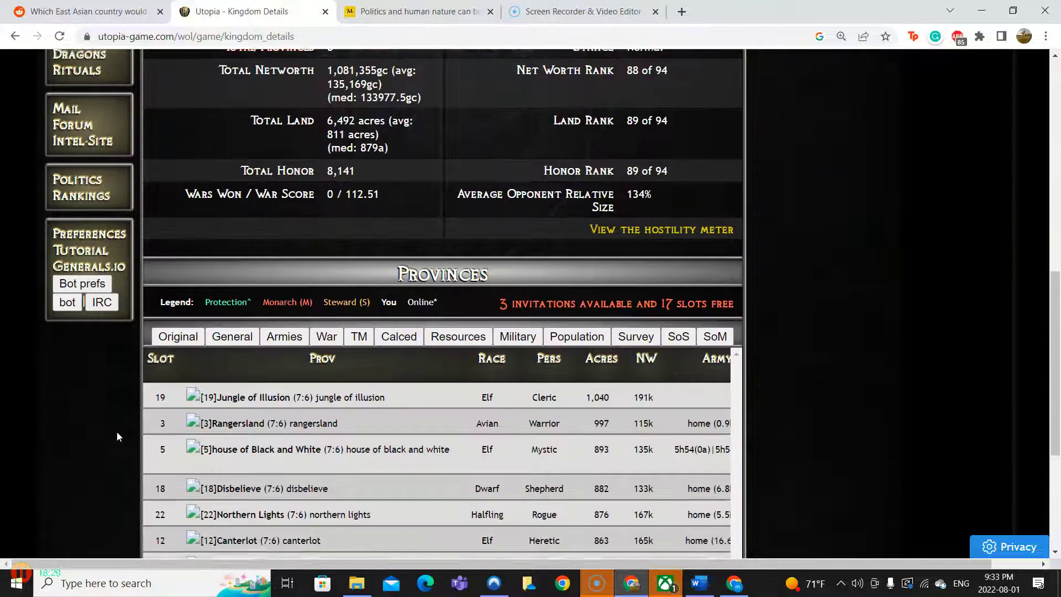
scroll(117, 432, down, 2)
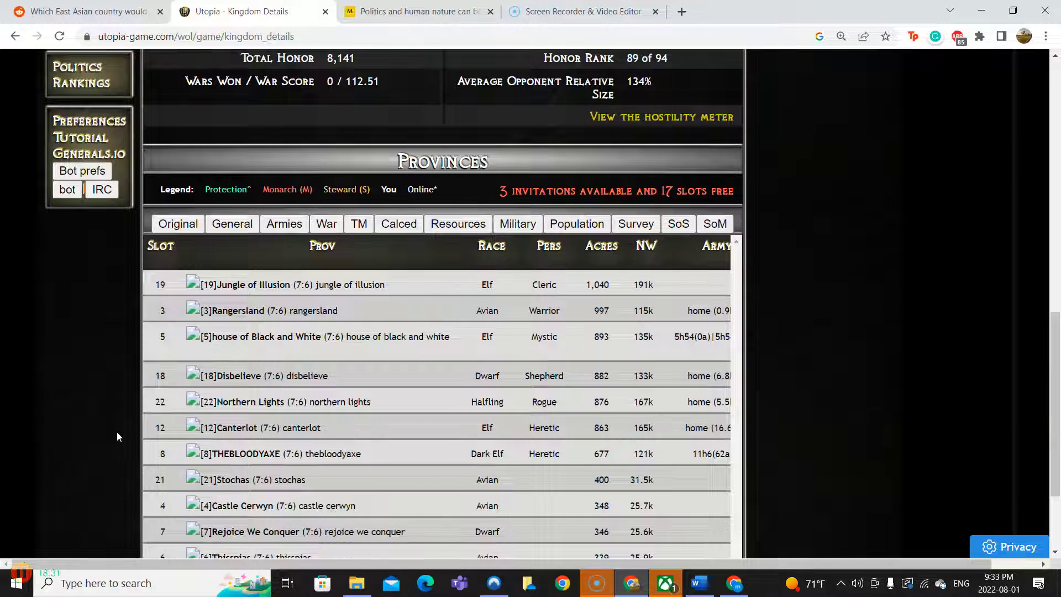
scroll(117, 432, up, 1)
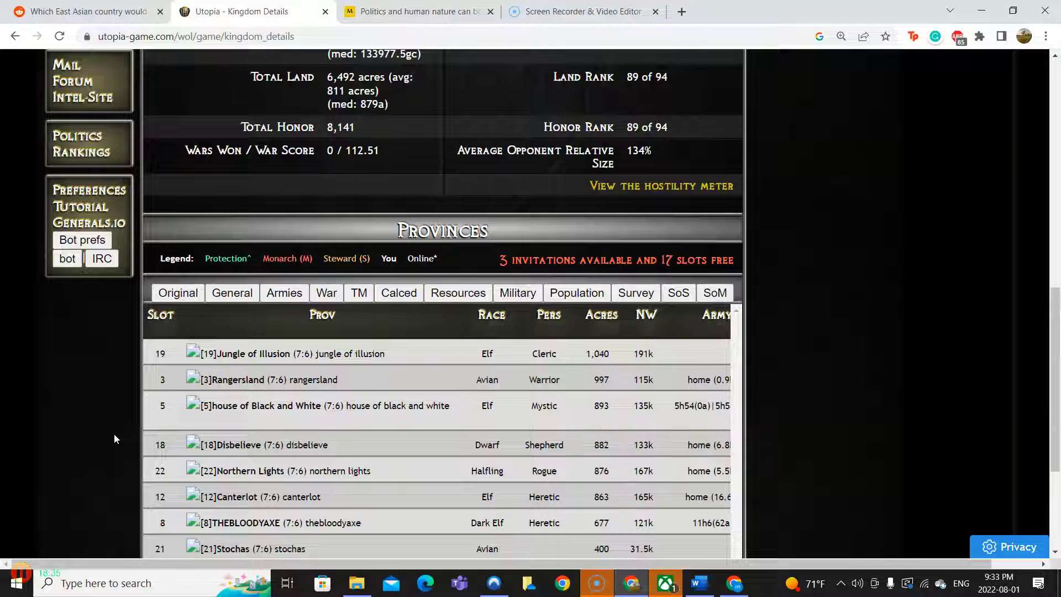
scroll(114, 434, down, 3)
scroll(113, 434, down, 1)
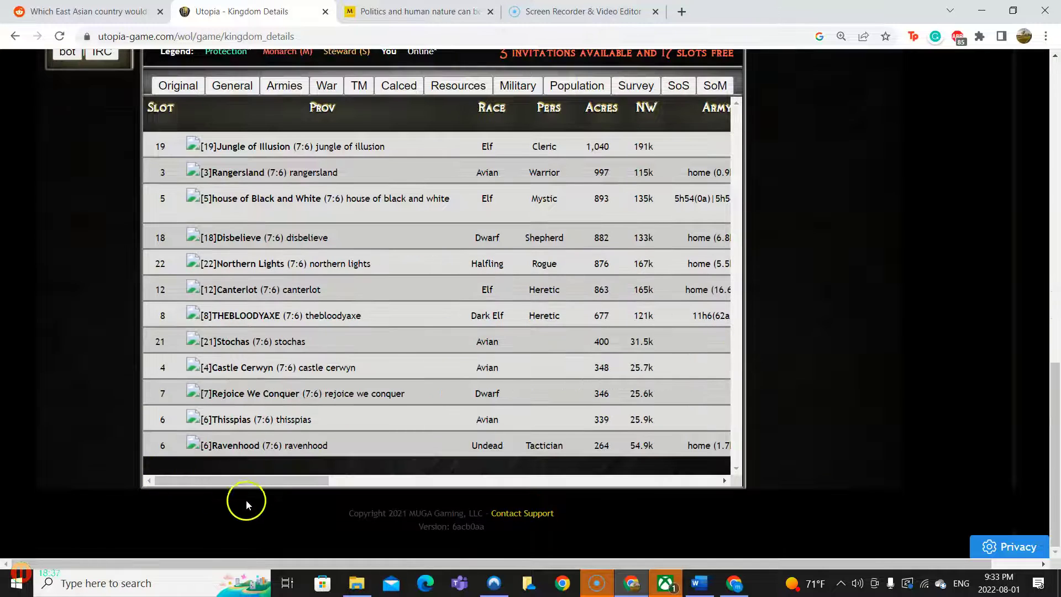
drag(257, 480, 386, 496)
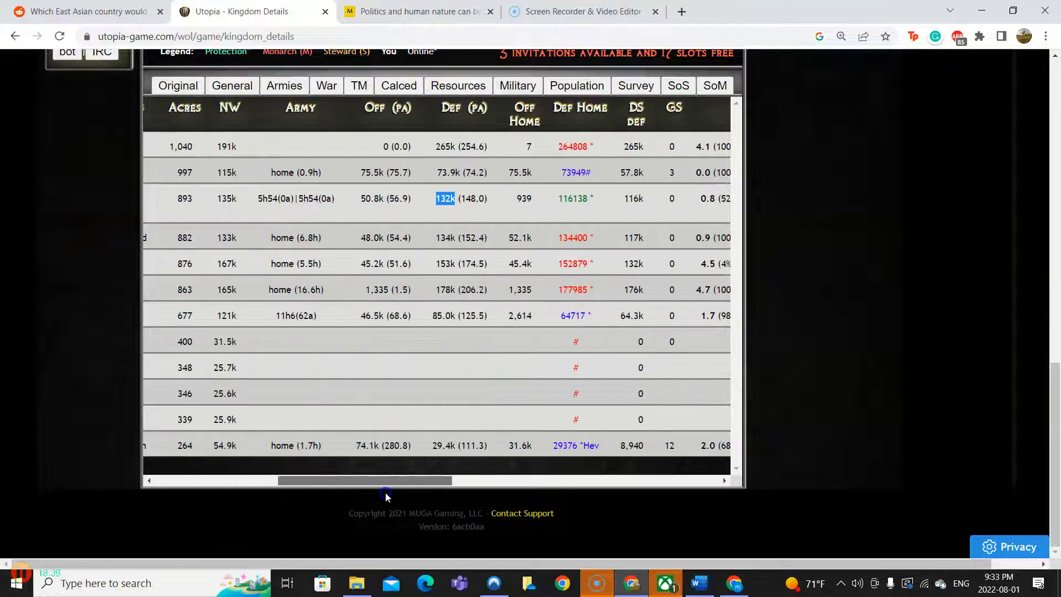
drag(385, 496, 265, 488)
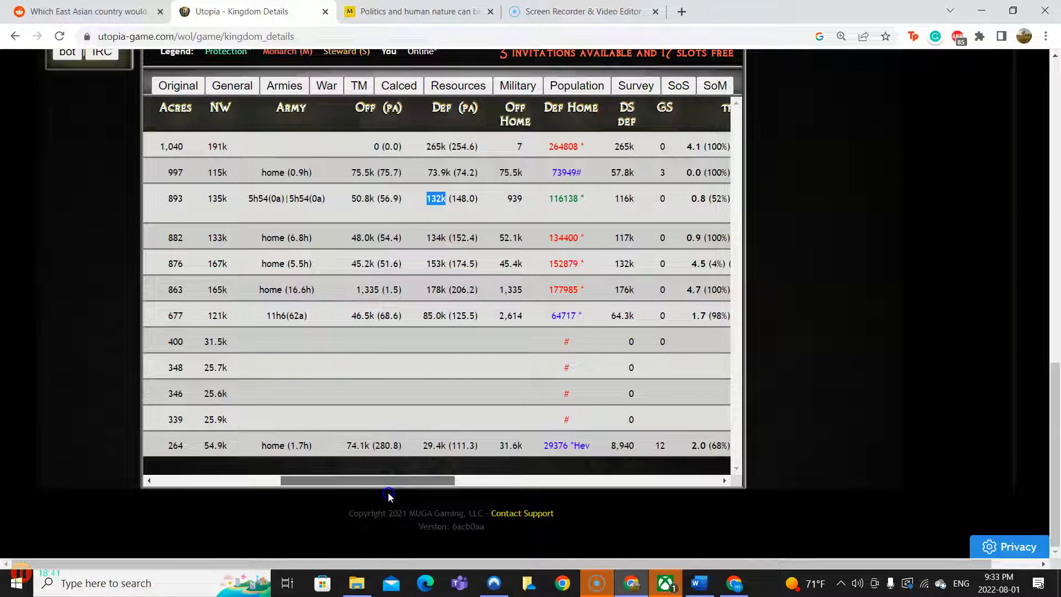
scroll(152, 449, up, 5)
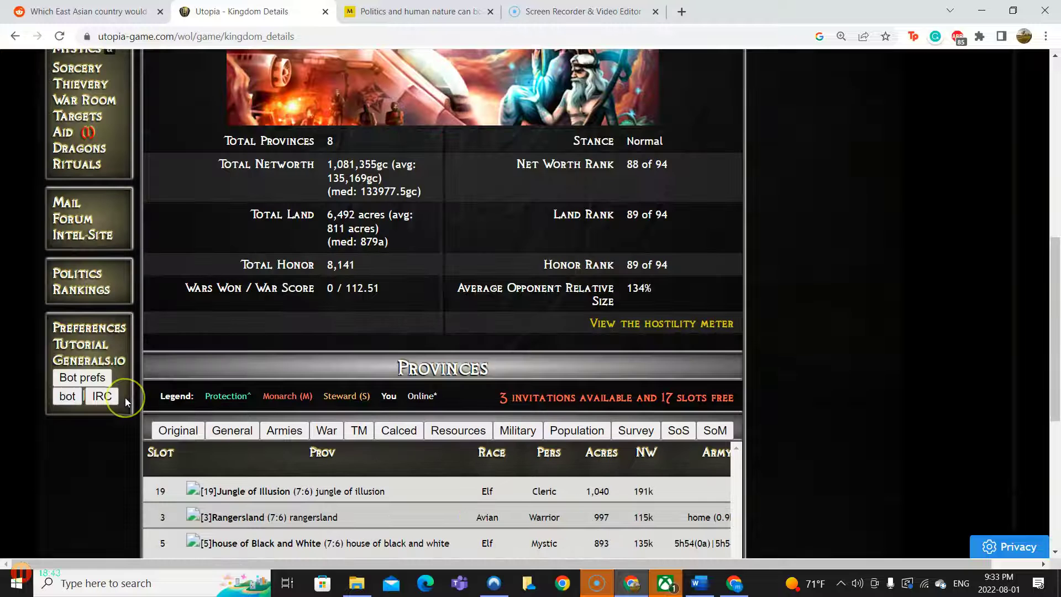
scroll(125, 397, up, 5)
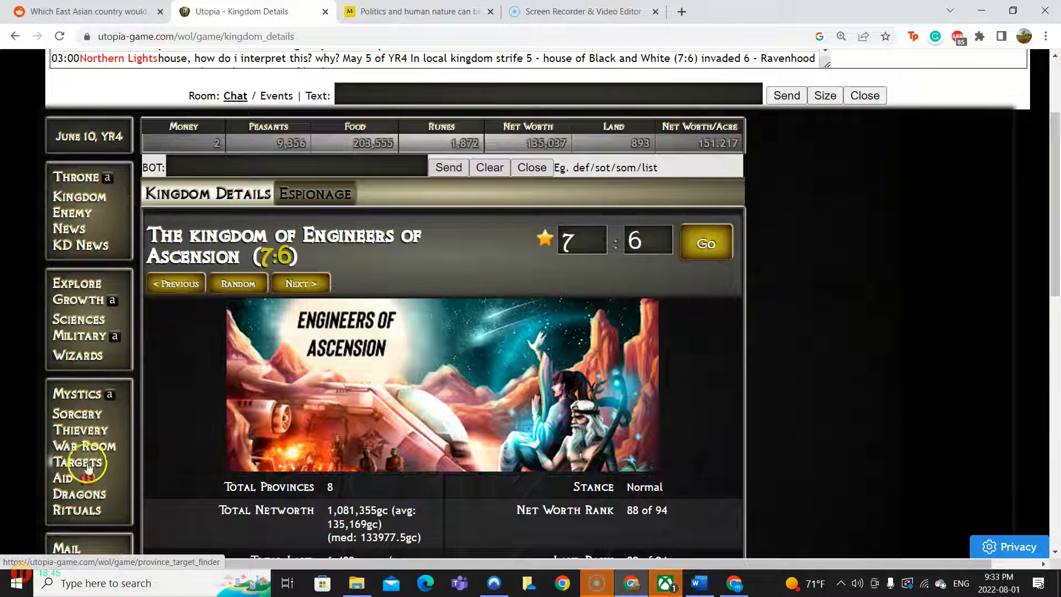
Visit the War Room attack page to view attack options
click(84, 447)
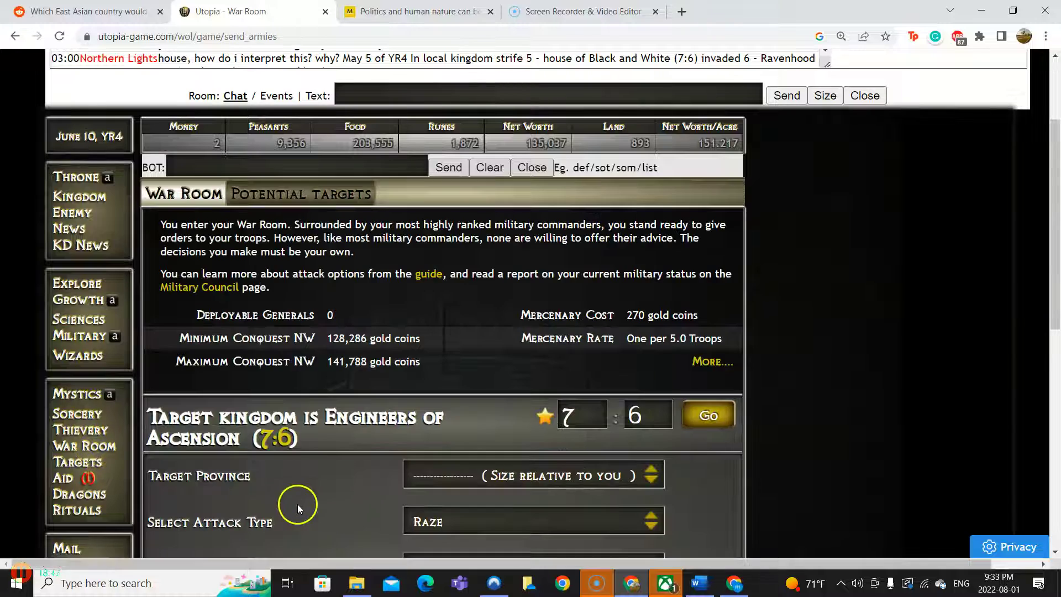
scroll(298, 504, down, 2)
scroll(298, 503, down, 5)
scroll(298, 504, up, 7)
scroll(298, 504, up, 3)
click(80, 338)
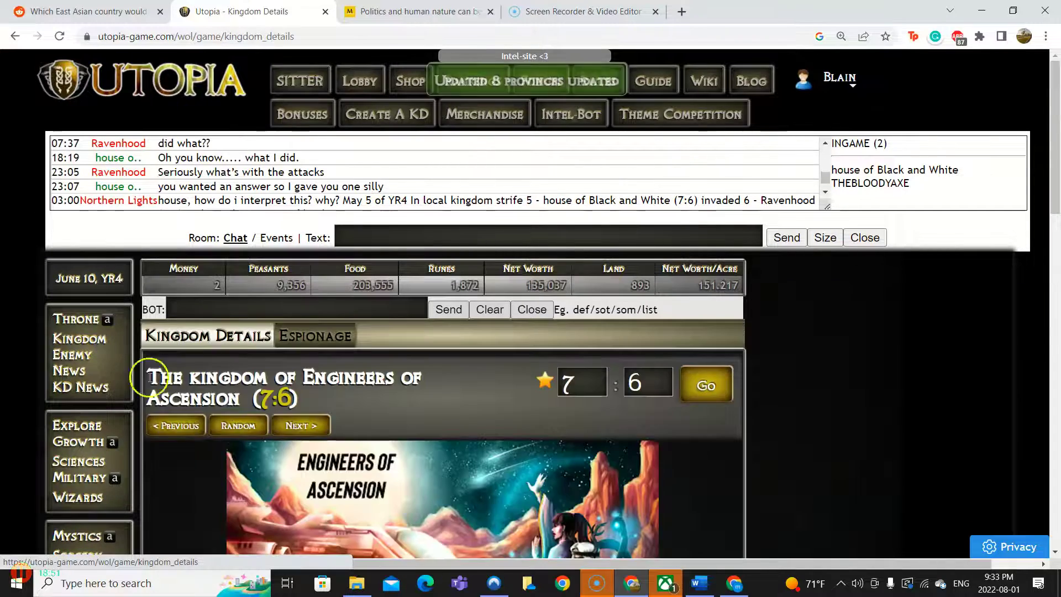
scroll(352, 466, down, 4)
scroll(352, 467, down, 4)
scroll(353, 467, down, 2)
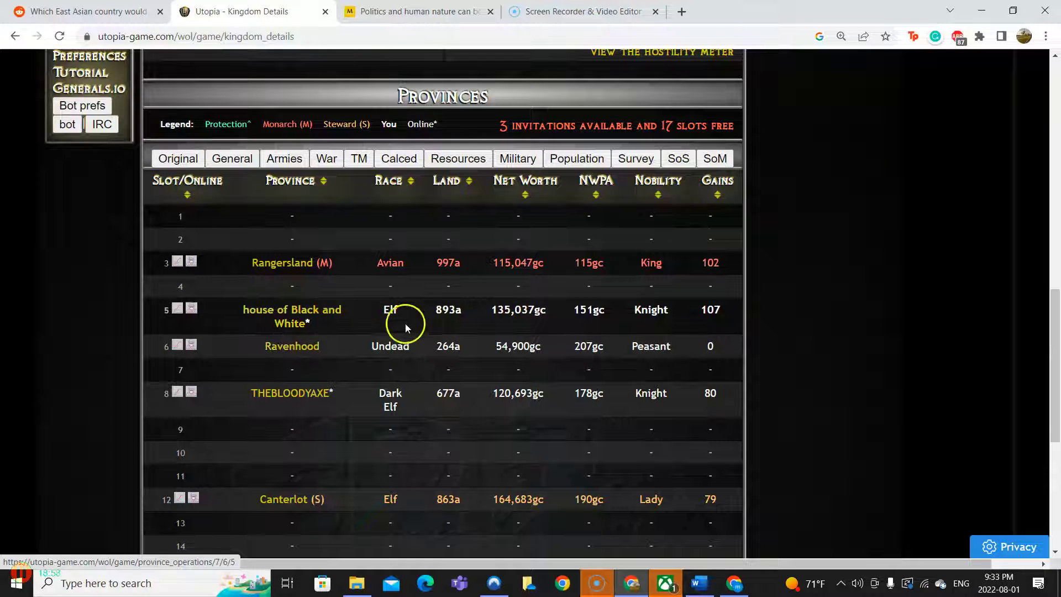
scroll(447, 408, down, 1)
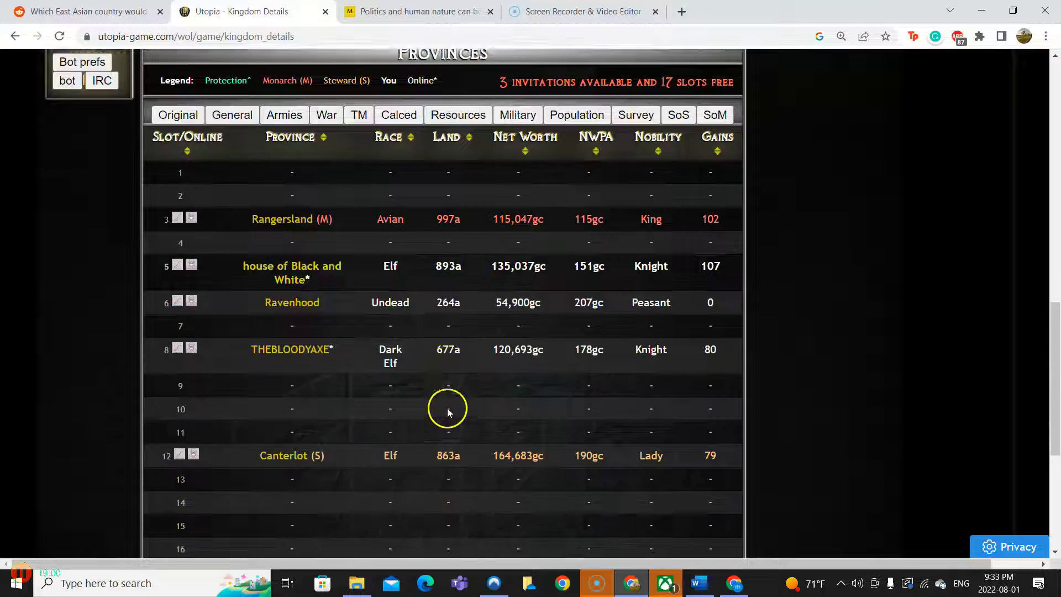
scroll(447, 408, down, 4)
scroll(447, 408, up, 1)
scroll(446, 408, up, 1)
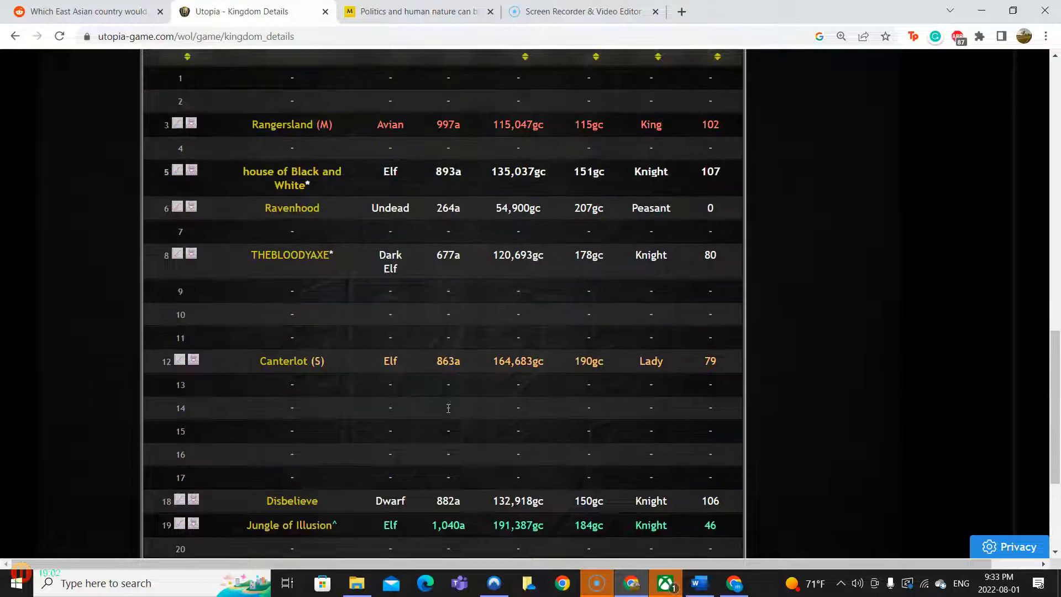
scroll(447, 408, down, 2)
scroll(448, 409, up, 2)
scroll(448, 408, up, 2)
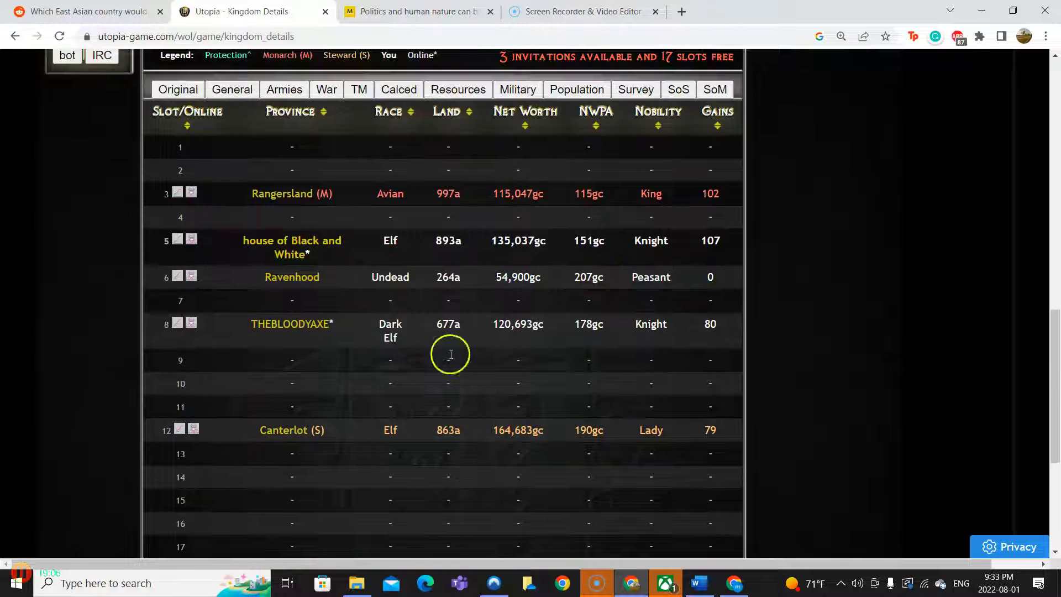
scroll(494, 417, down, 4)
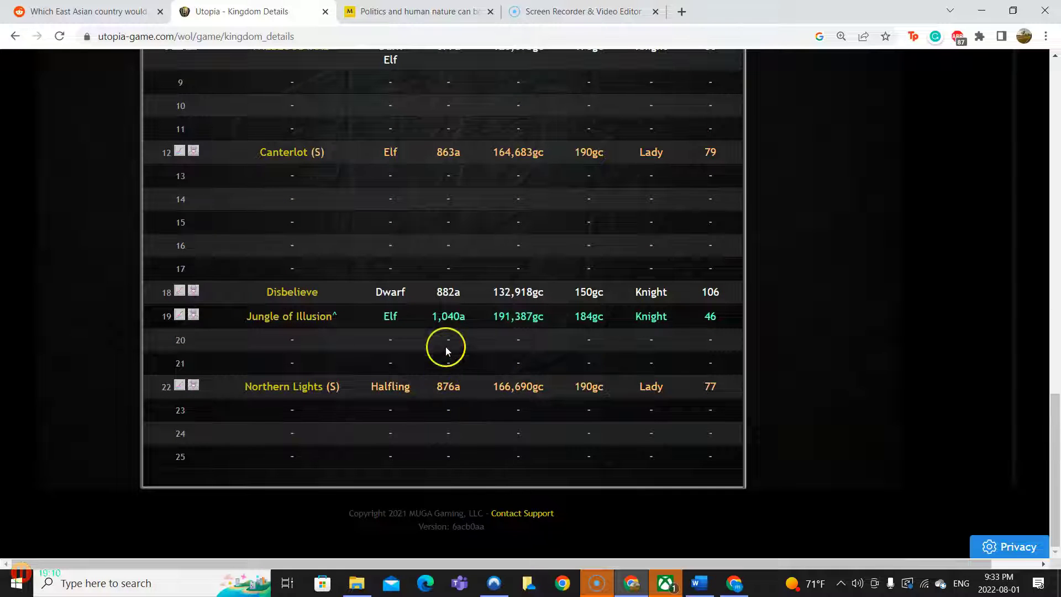
scroll(445, 346, up, 5)
scroll(445, 346, down, 1)
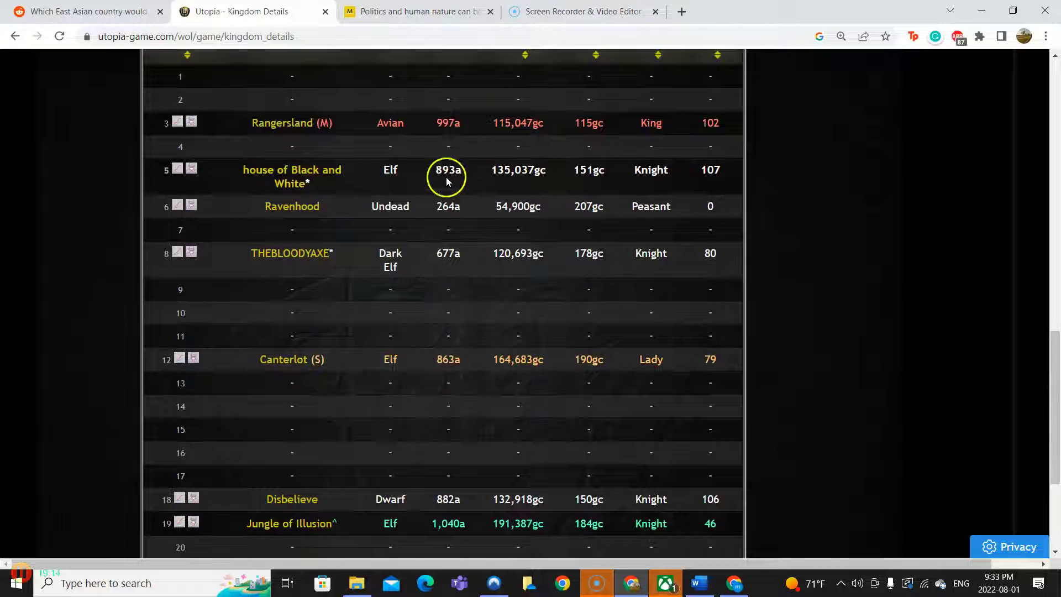
scroll(452, 395, down, 2)
scroll(451, 395, down, 4)
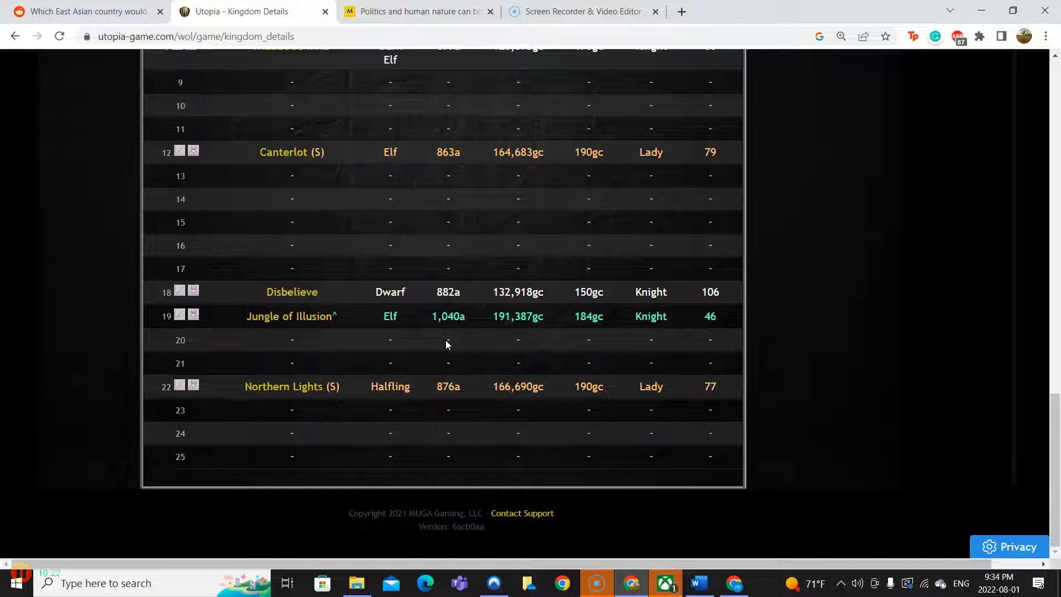
scroll(445, 341, up, 3)
scroll(445, 340, up, 2)
scroll(446, 341, up, 1)
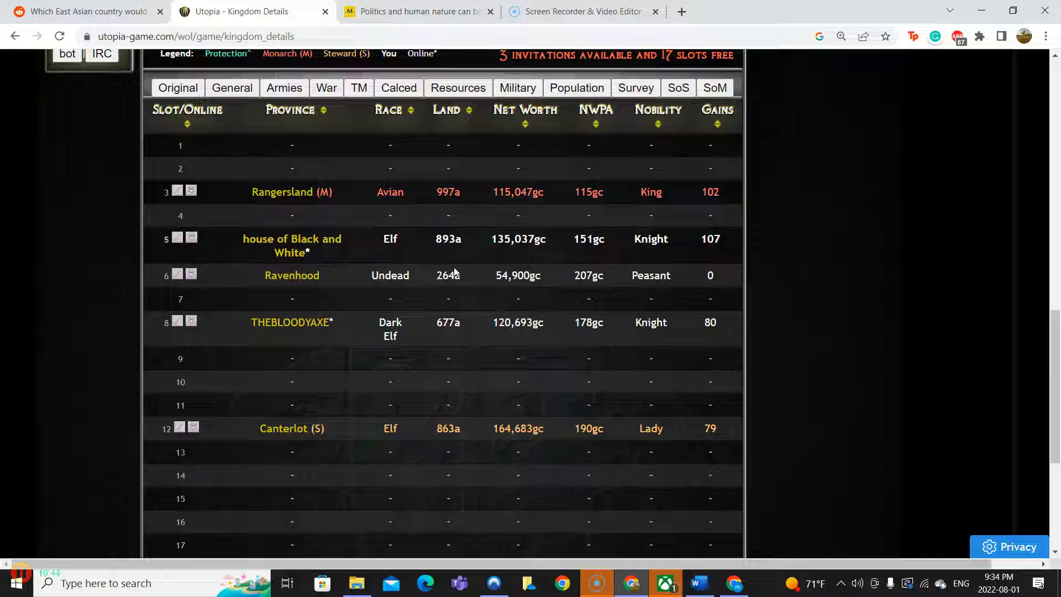
scroll(389, 323, up, 8)
scroll(373, 323, down, 9)
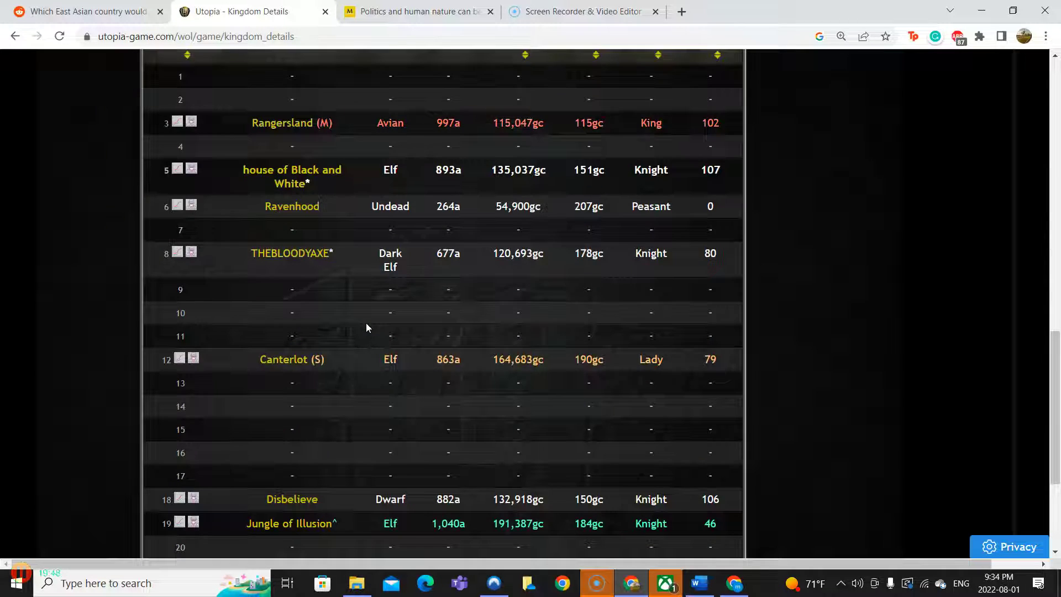
scroll(366, 323, up, 2)
scroll(366, 322, up, 1)
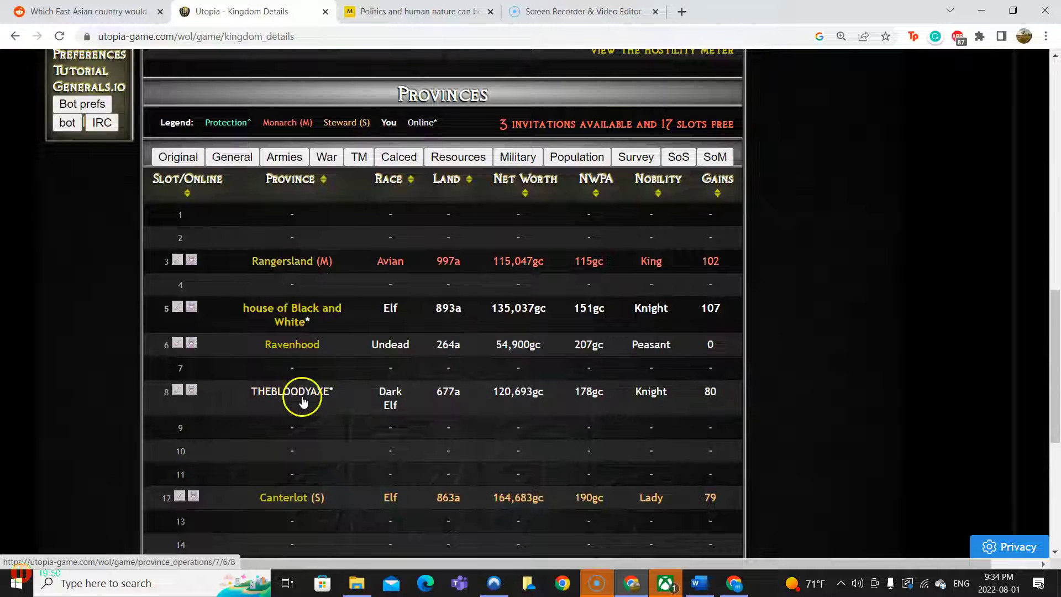
scroll(303, 400, up, 5)
scroll(302, 399, up, 5)
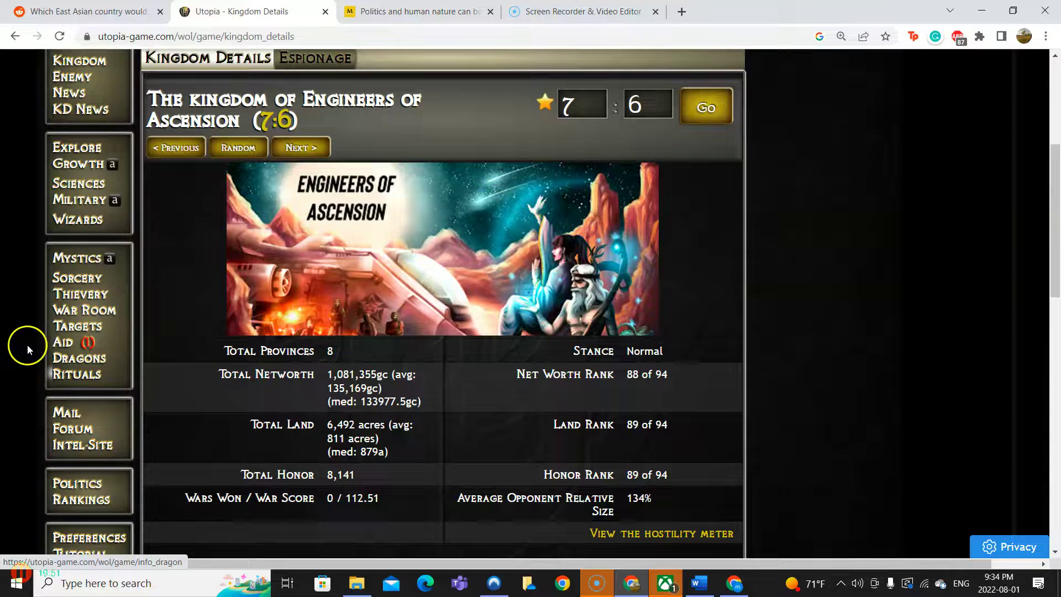
Check the Army Training troop table: 7,654 archers with 493 training, 143 rangers
click(83, 200)
scroll(386, 349, down, 5)
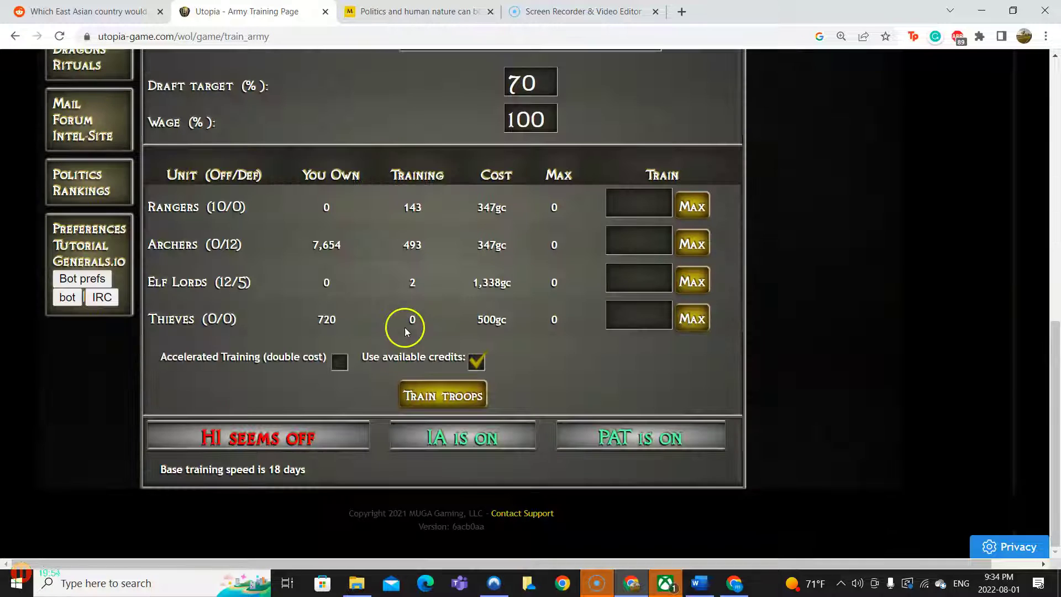
click(421, 245)
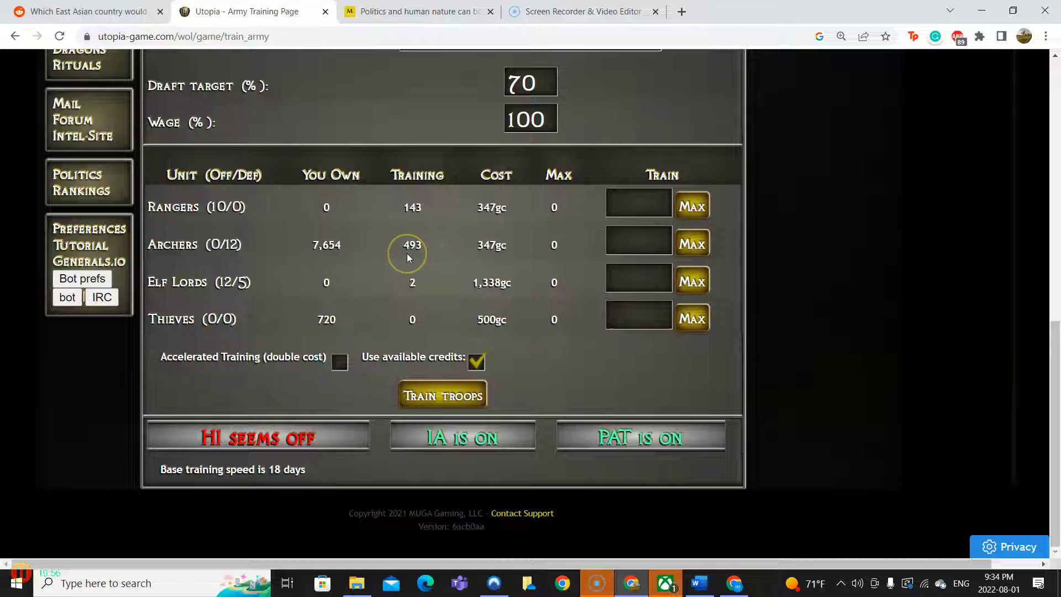
scroll(407, 253, up, 2)
scroll(183, 281, up, 5)
scroll(130, 263, down, 5)
scroll(302, 323, up, 1)
scroll(302, 323, up, 3)
scroll(302, 323, up, 2)
scroll(208, 290, up, 3)
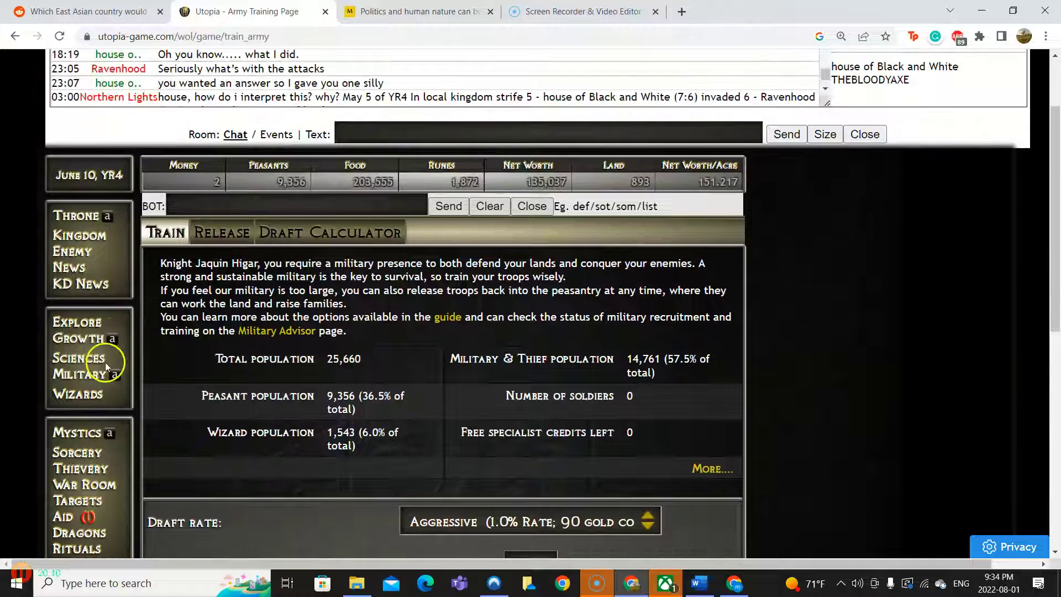
Review the Science page: 51.5% scientist generation, 0 books available
click(78, 357)
scroll(230, 364, down, 4)
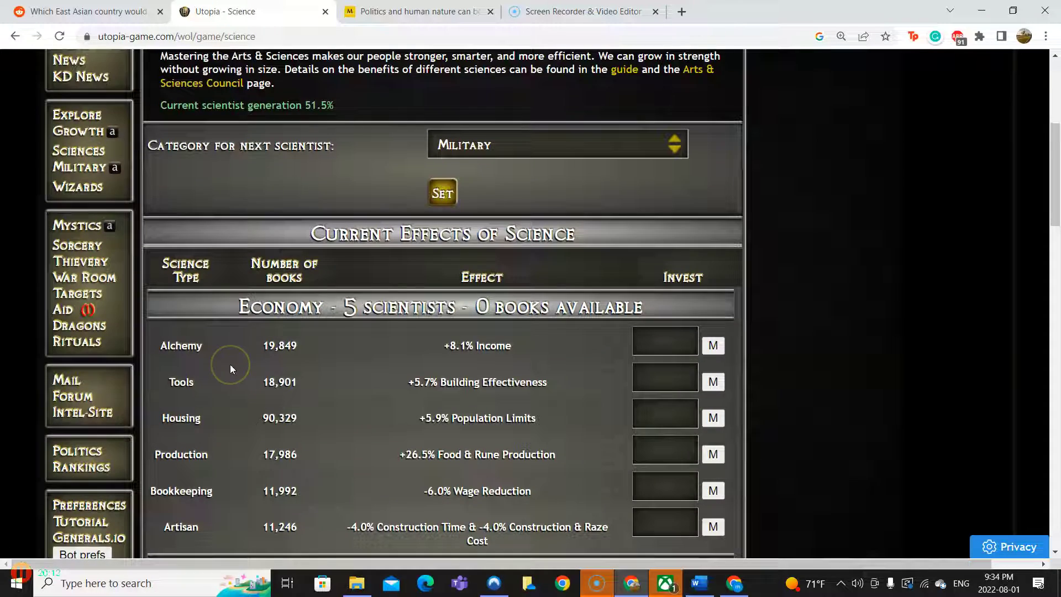
scroll(230, 364, down, 1)
scroll(229, 364, down, 1)
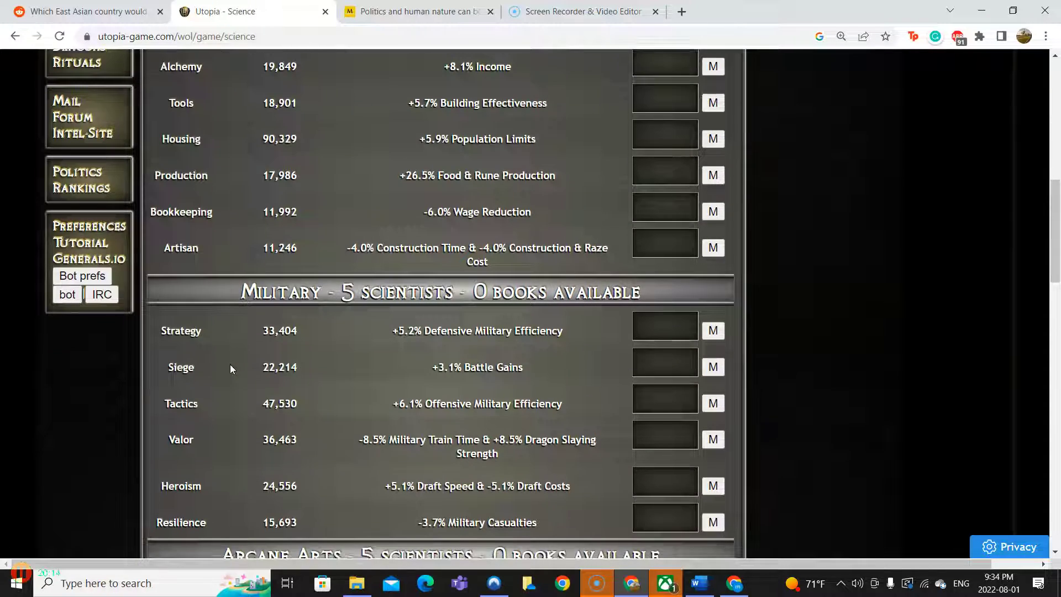
scroll(230, 364, down, 3)
scroll(229, 364, up, 5)
scroll(229, 363, up, 5)
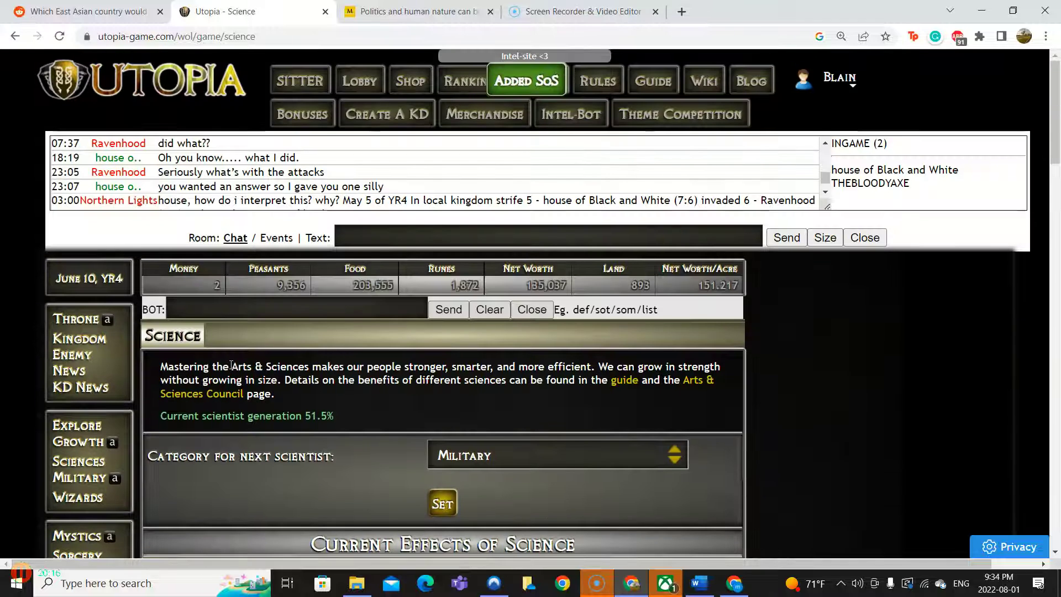